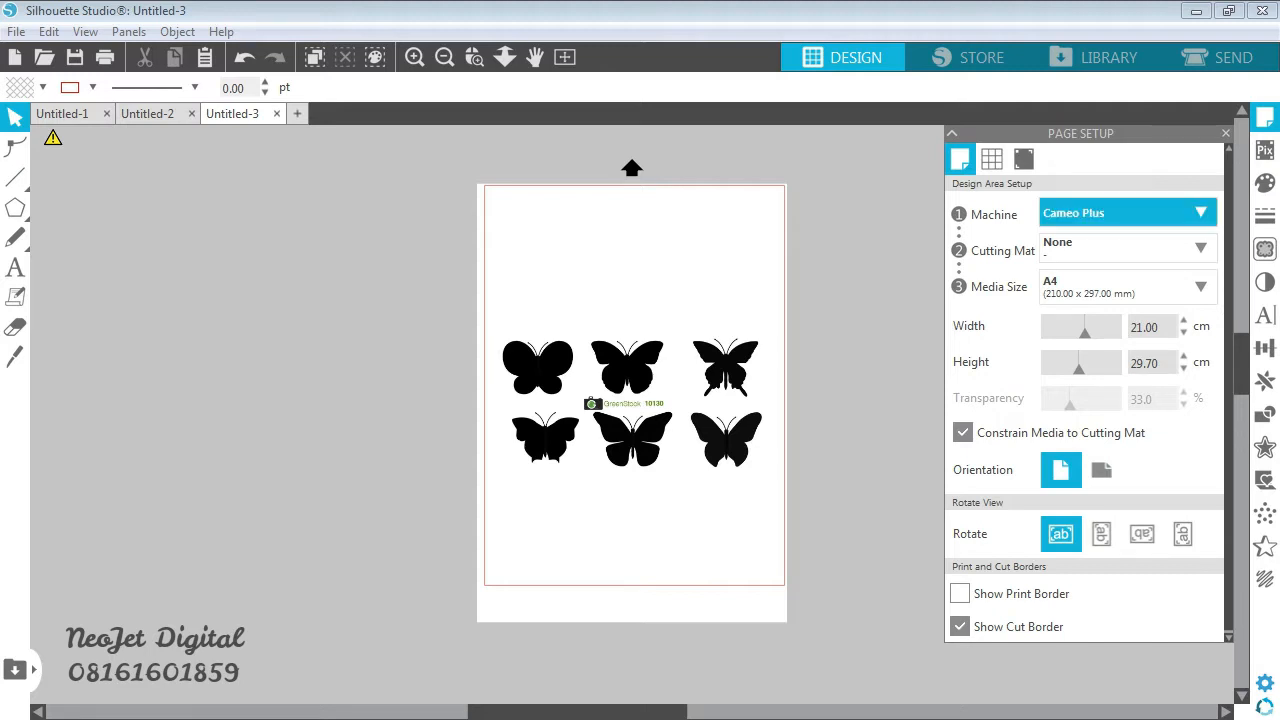
- Check the available machine and cutting mat options in the page setup
left_click(1128, 213)
left_click(1128, 213)
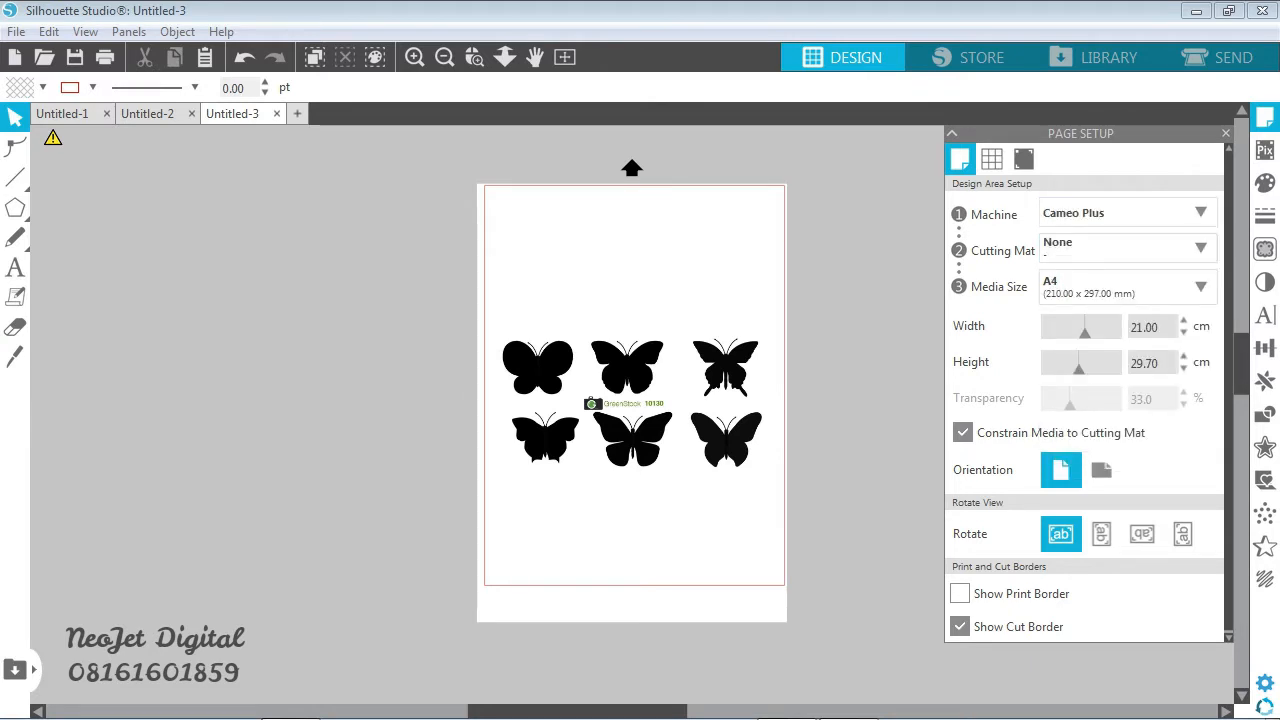
left_click(1128, 247)
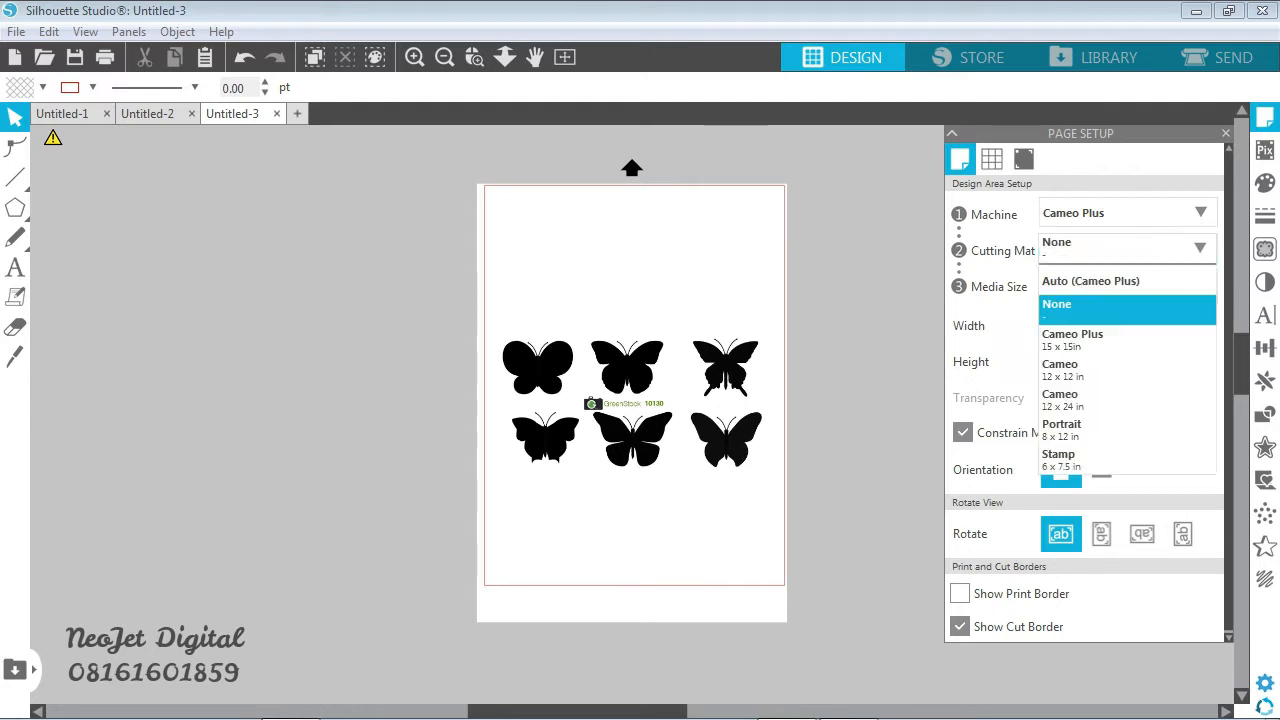
left_click(1128, 247)
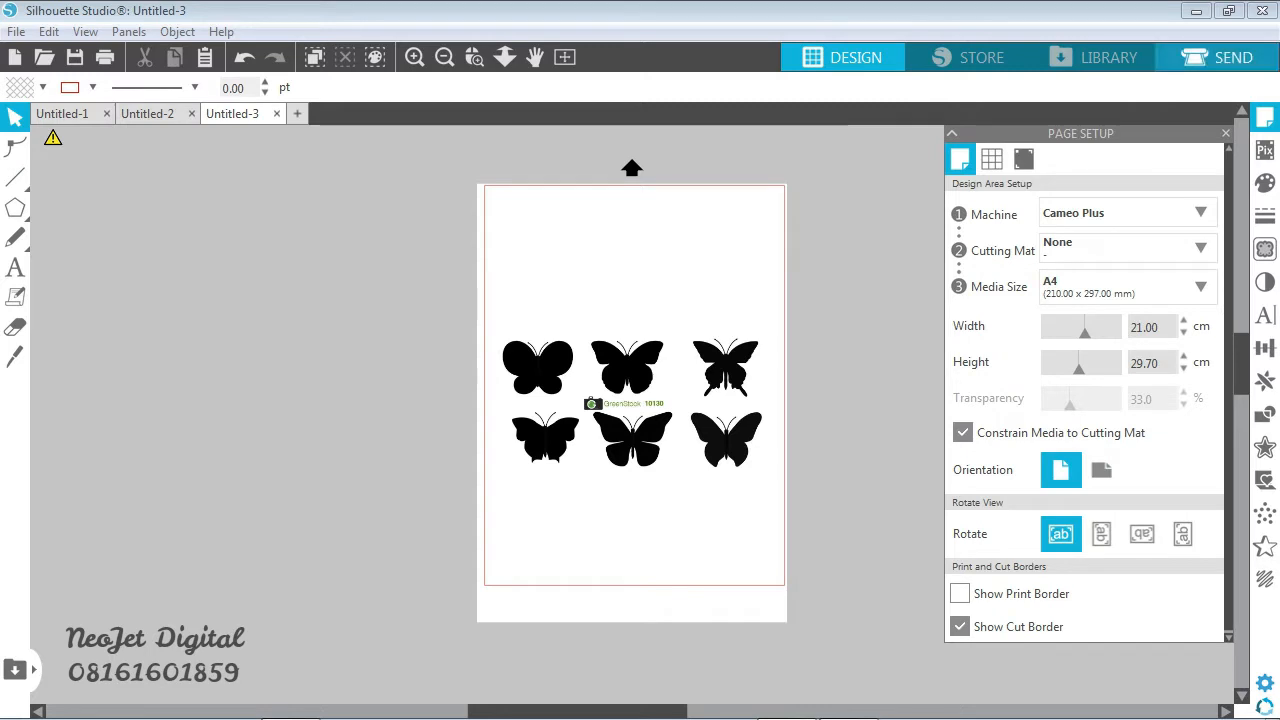
- Set the Tool 1 cutting material to Heat Transfer, Flocked and return to the design
left_click(1220, 57)
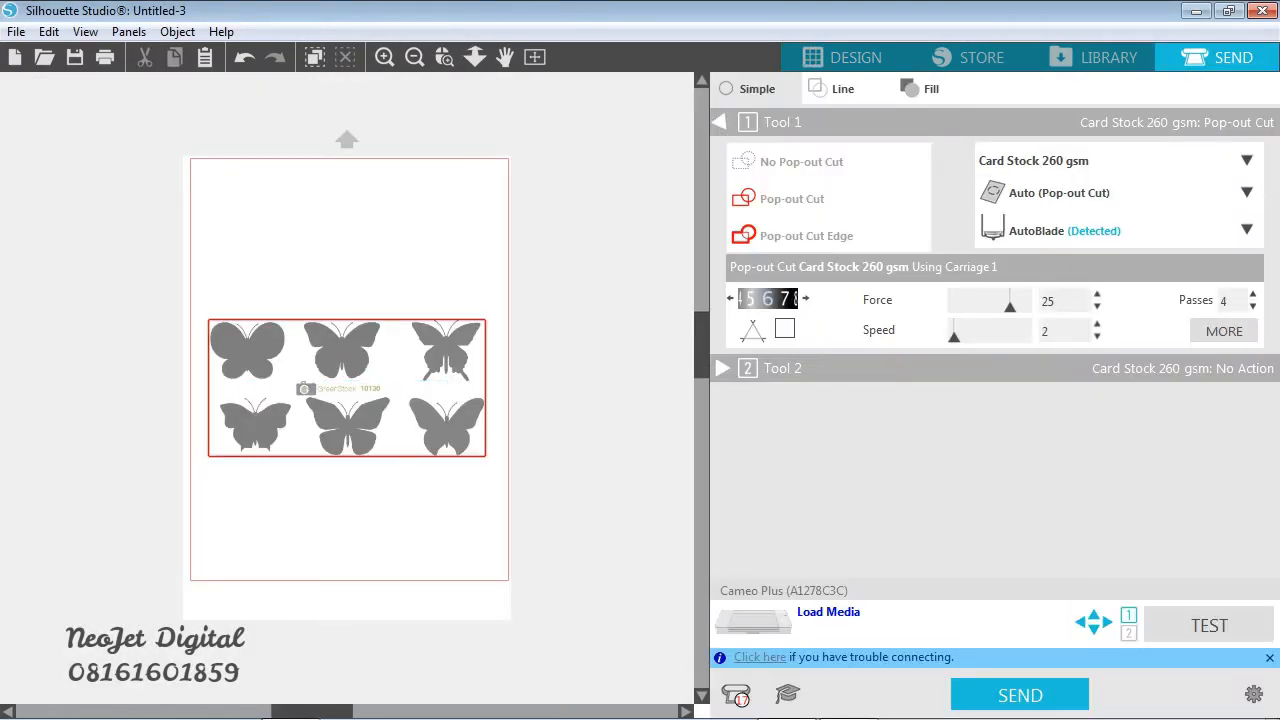
left_click(1246, 161)
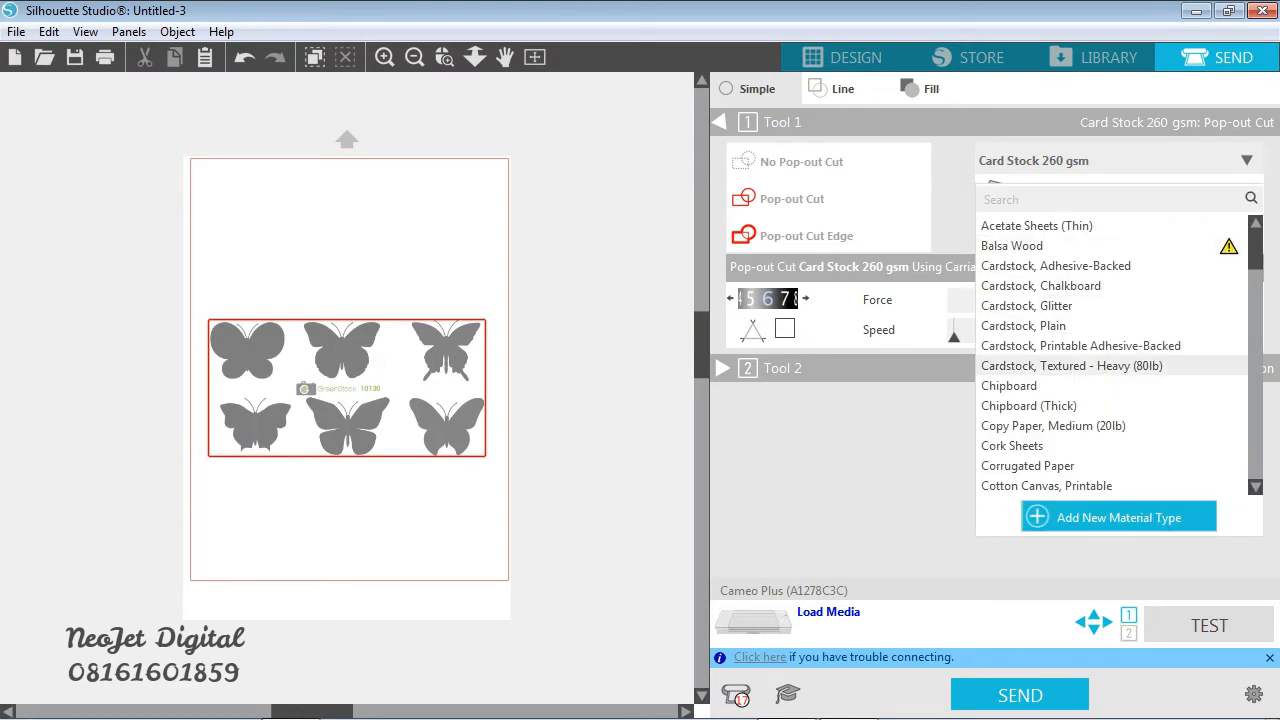
scroll(1070, 365, "down", 6)
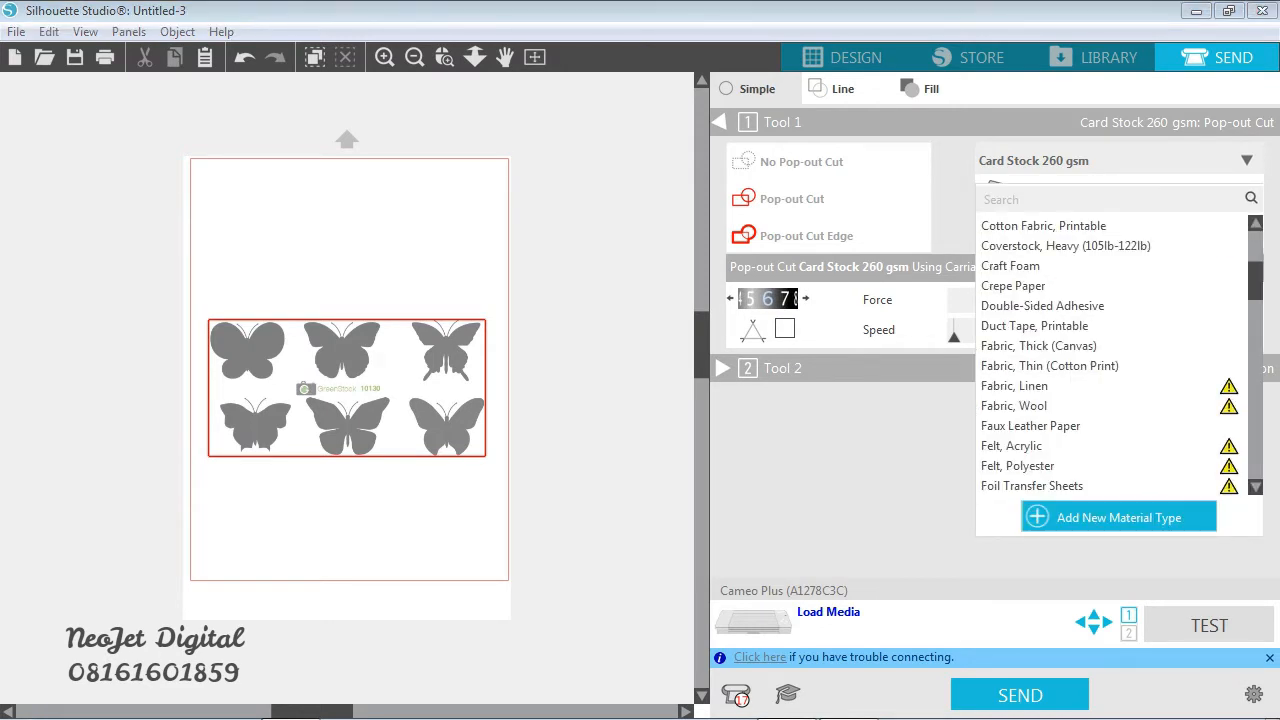
scroll(1070, 350, "down", 3)
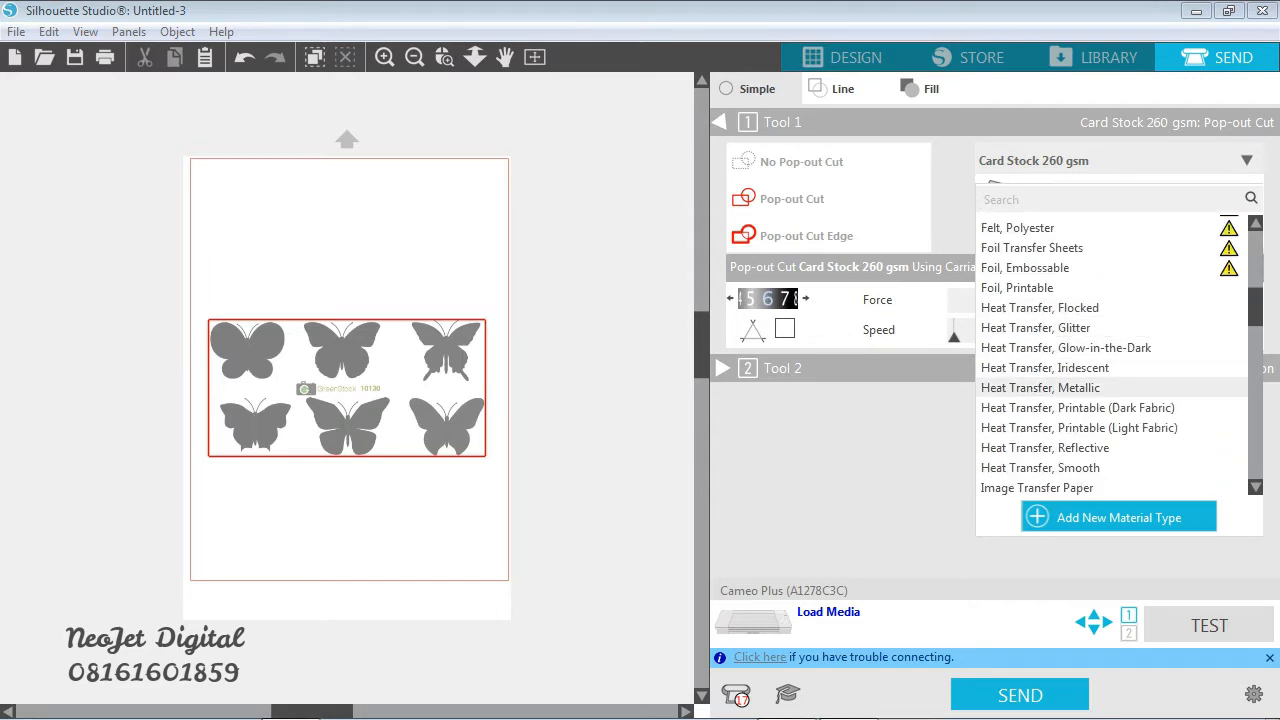
left_click(1040, 307)
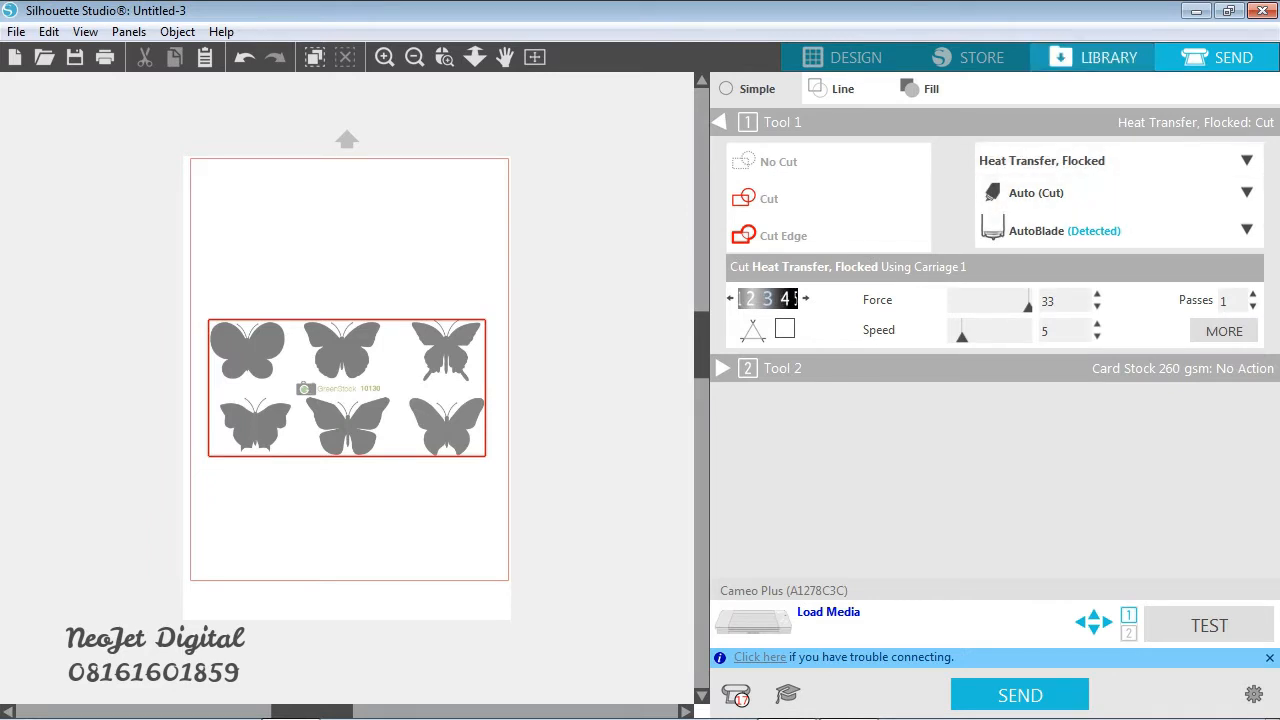
left_click(845, 57)
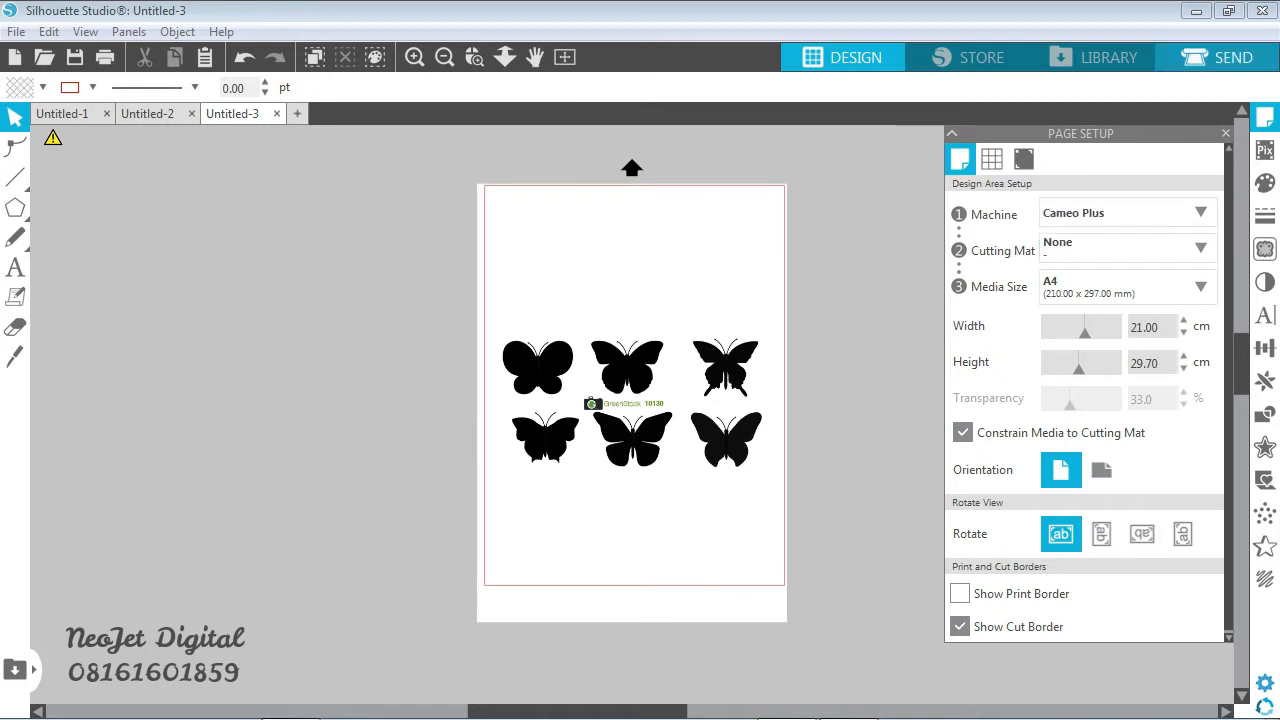
- Set the Tool 1 cutting material to poliflek korea in the send settings
left_click(1217, 58)
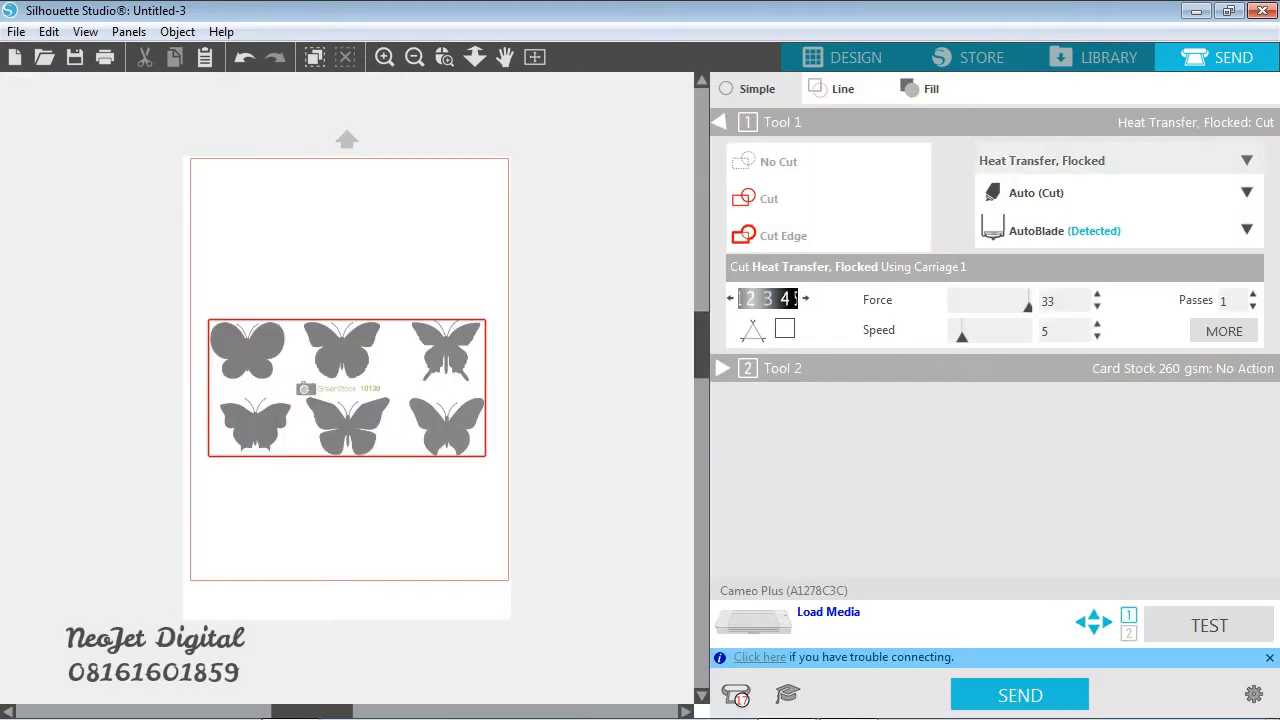
left_click(1246, 161)
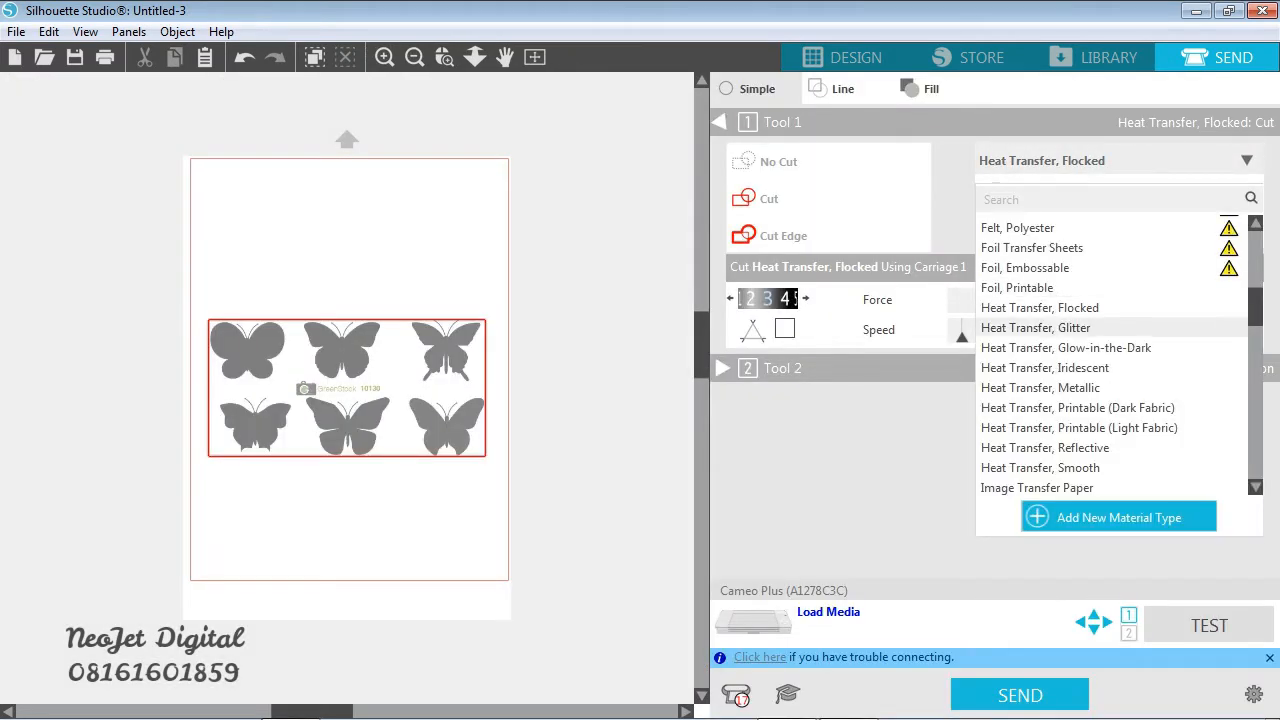
scroll(1060, 327, "down", 10)
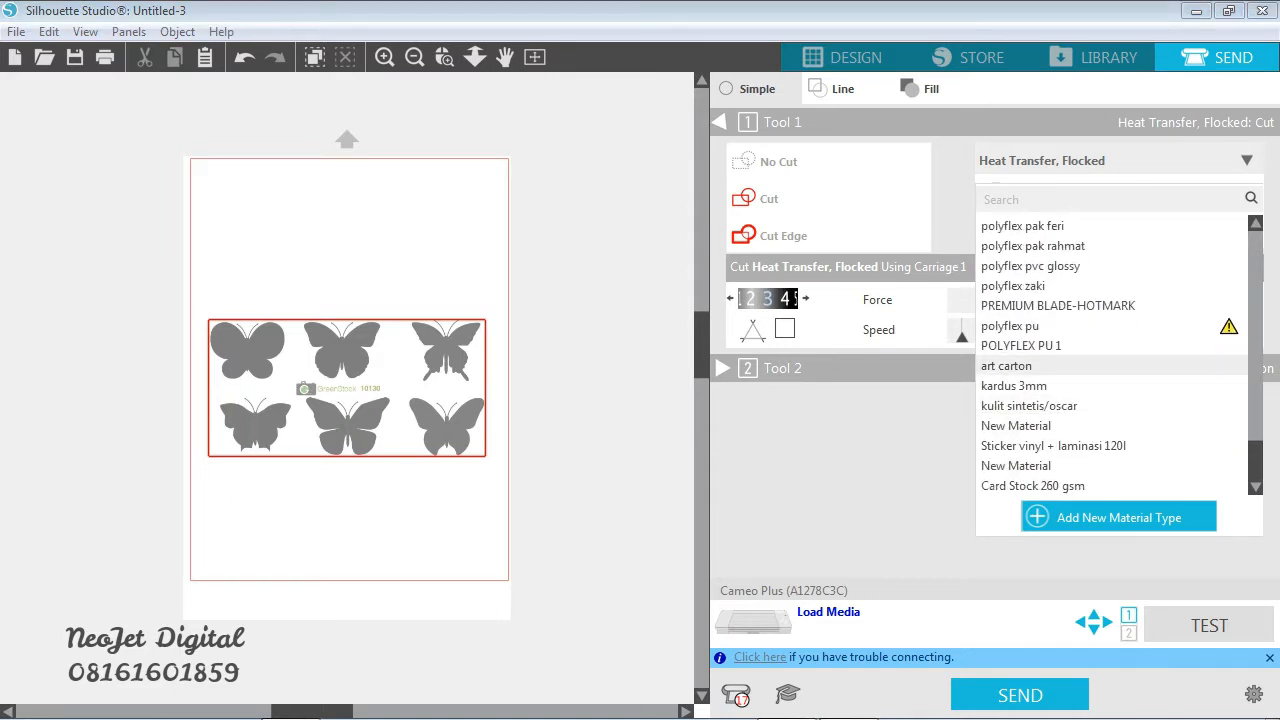
scroll(1060, 410, "up", 3)
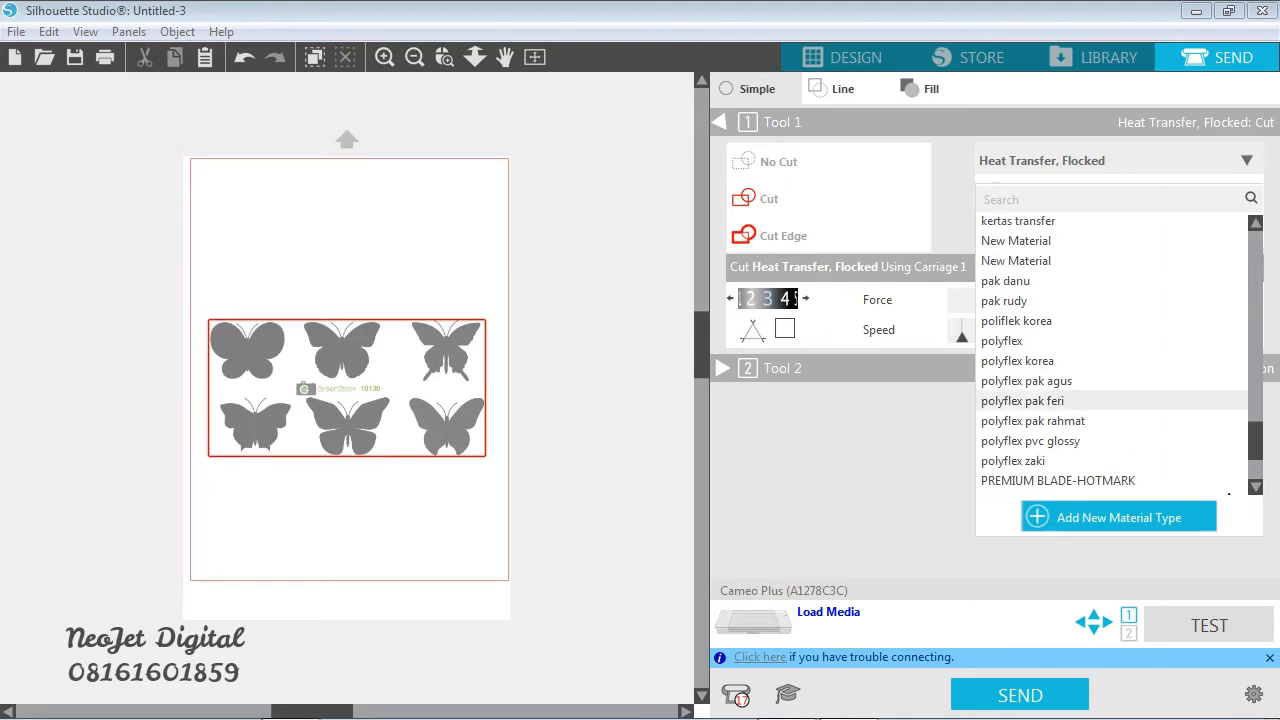
left_click(1016, 320)
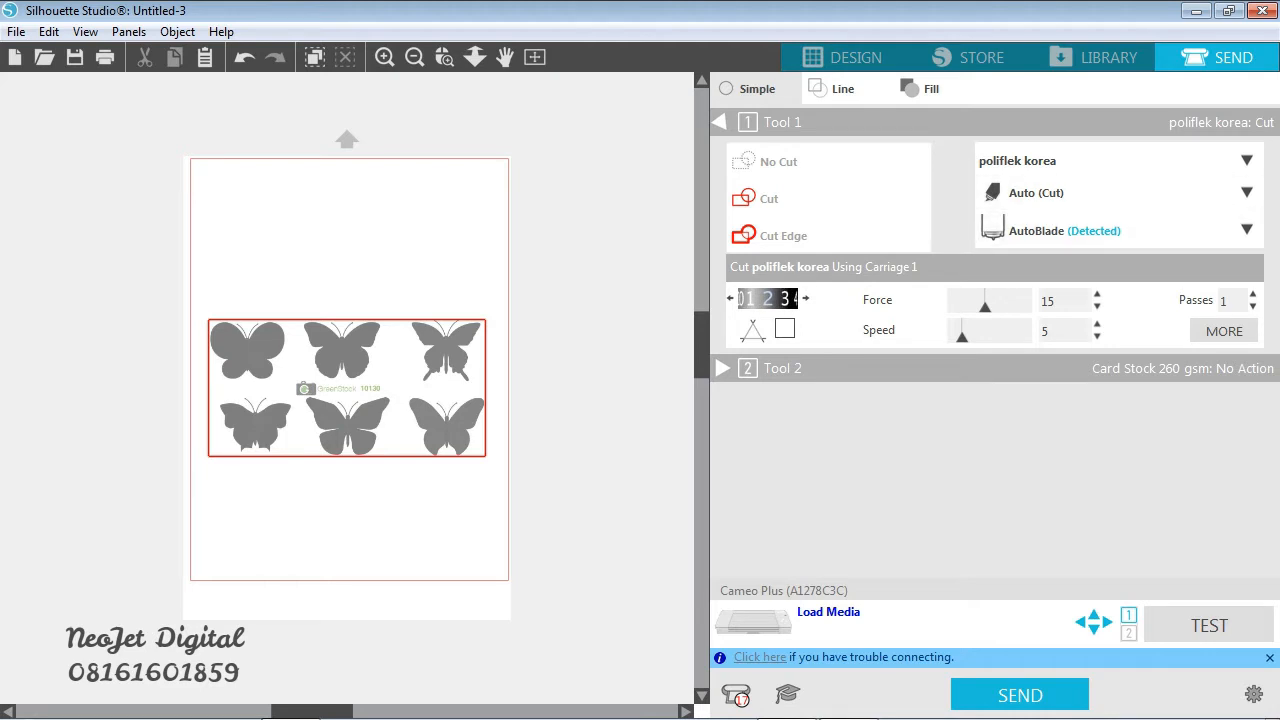
- Return to the design page setup and choose None as the cutting mat
left_click(843, 57)
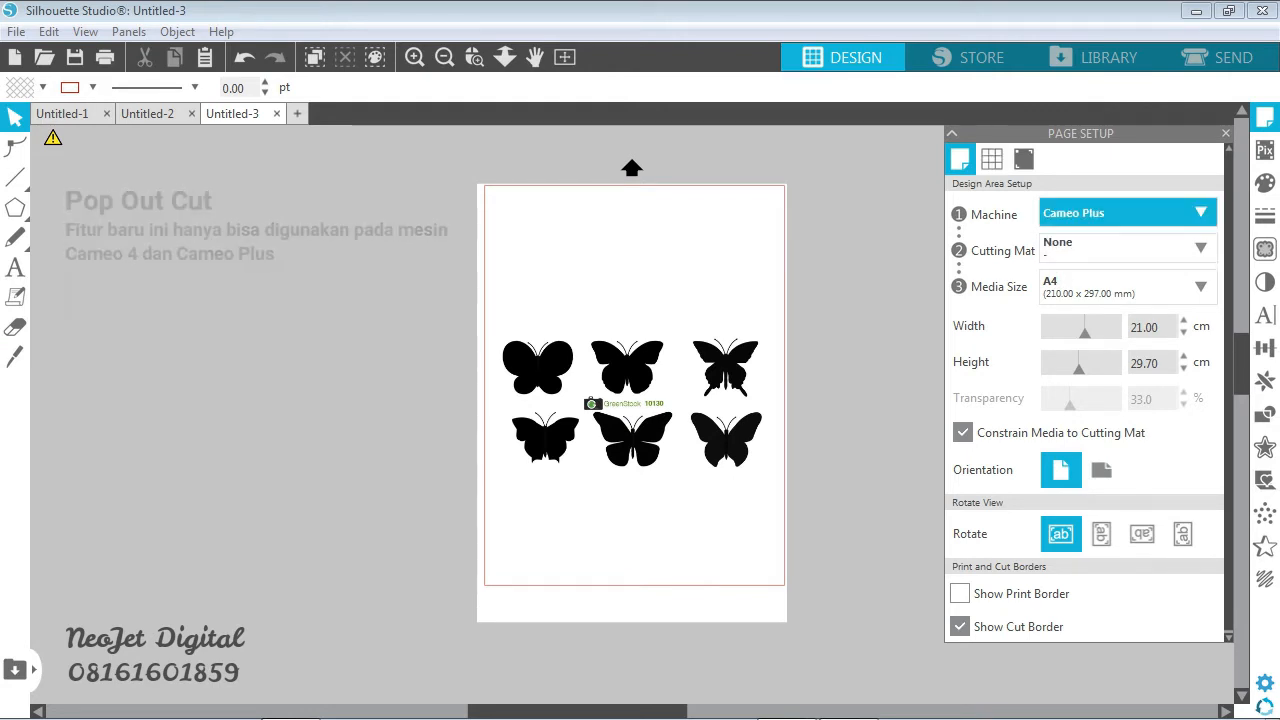
left_click(1128, 248)
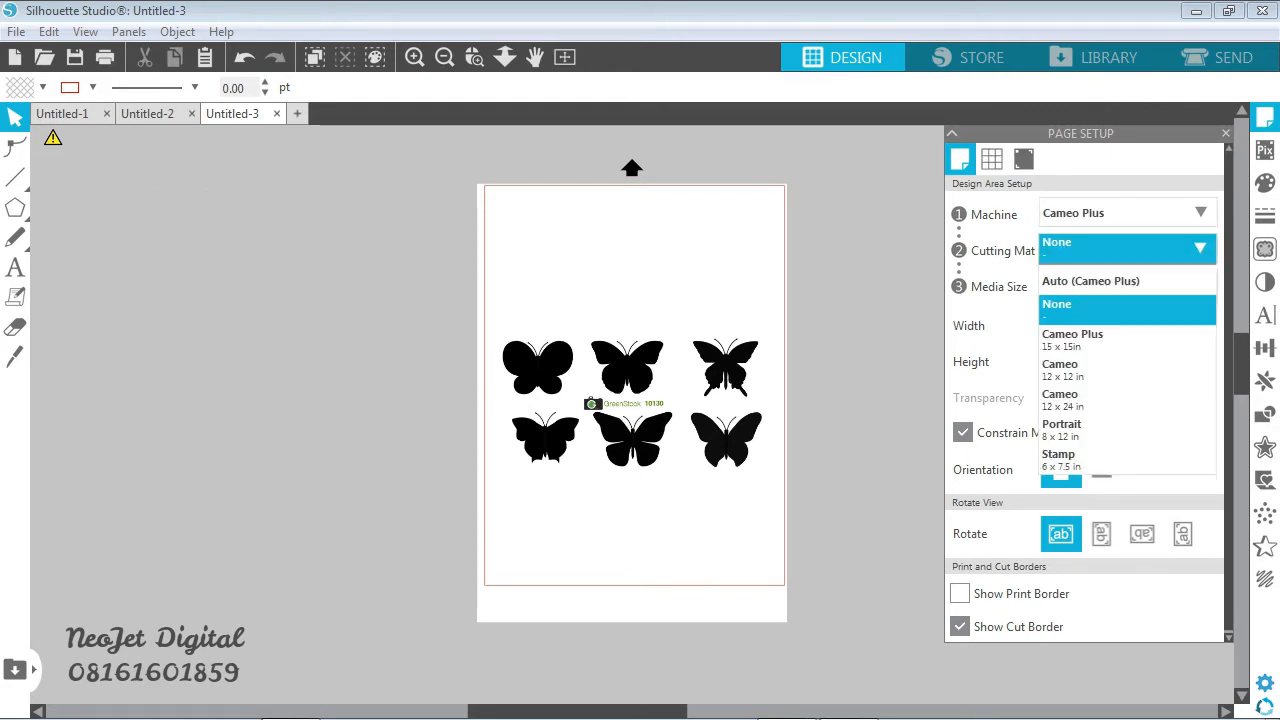
left_click(1128, 306)
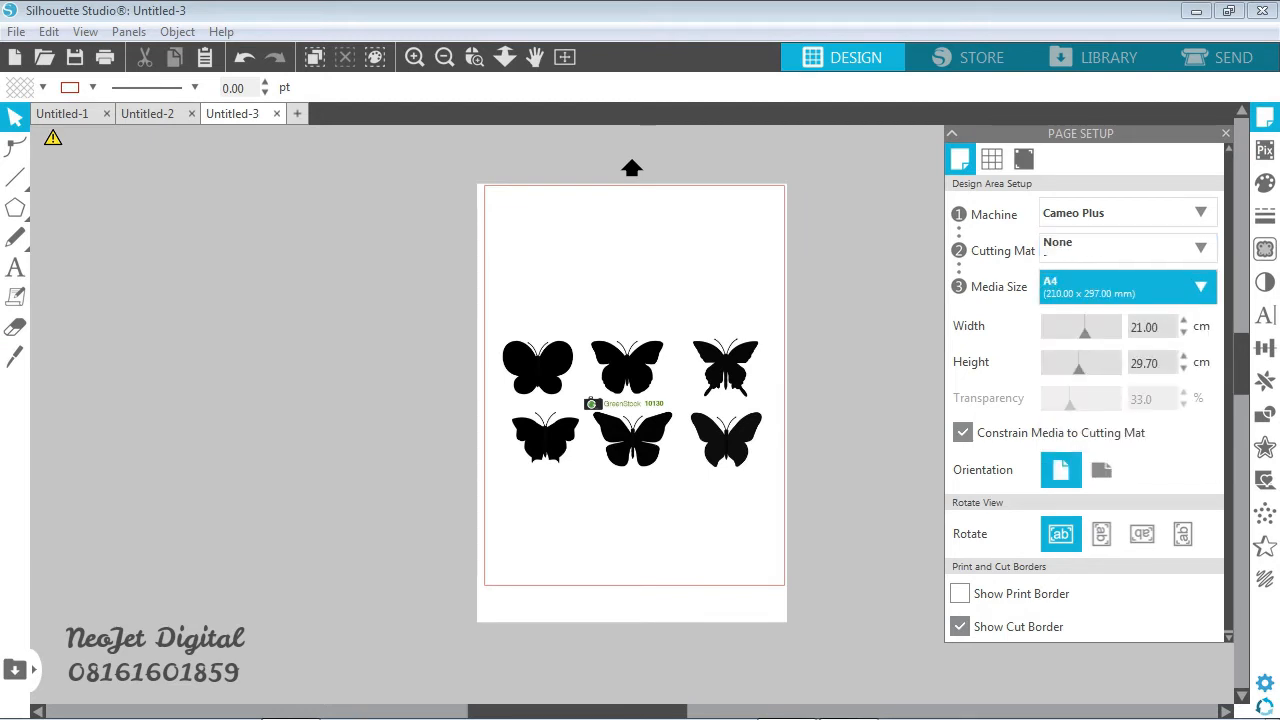
- Trace the upper-left butterfly of the image using a trace area of about 5.5 by 4.7 cm
left_click(632, 403)
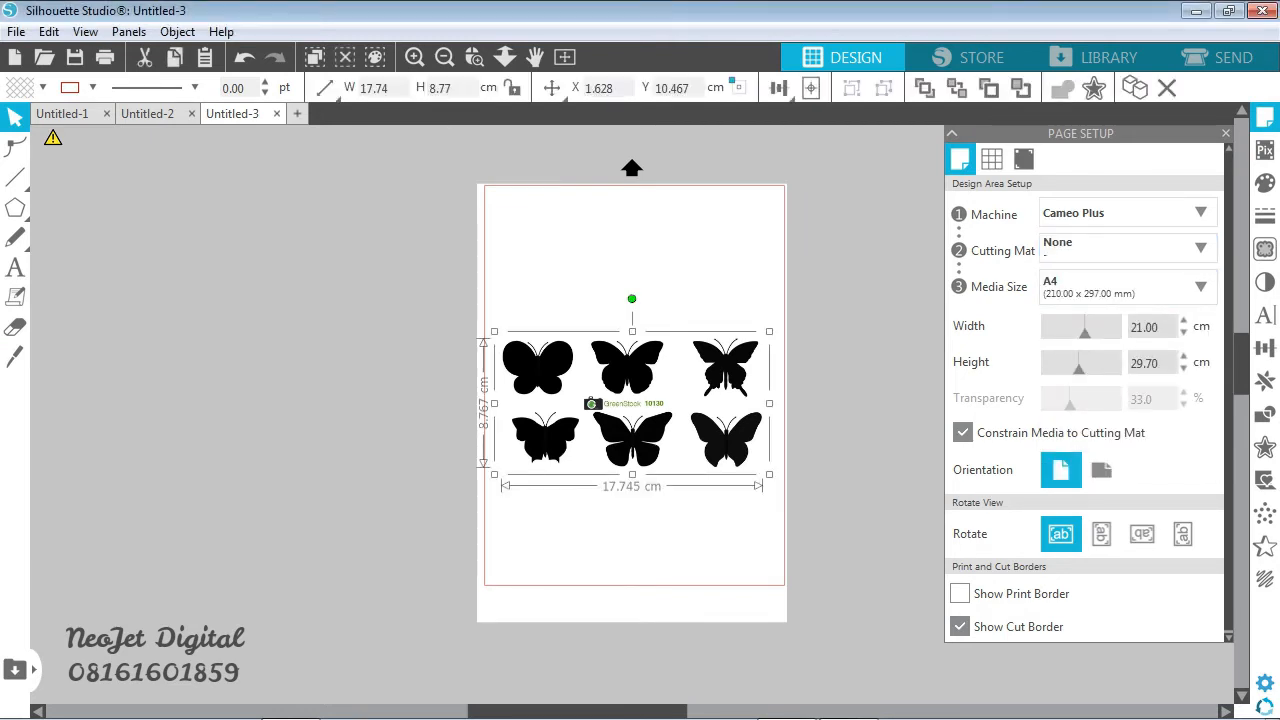
left_click(475, 57)
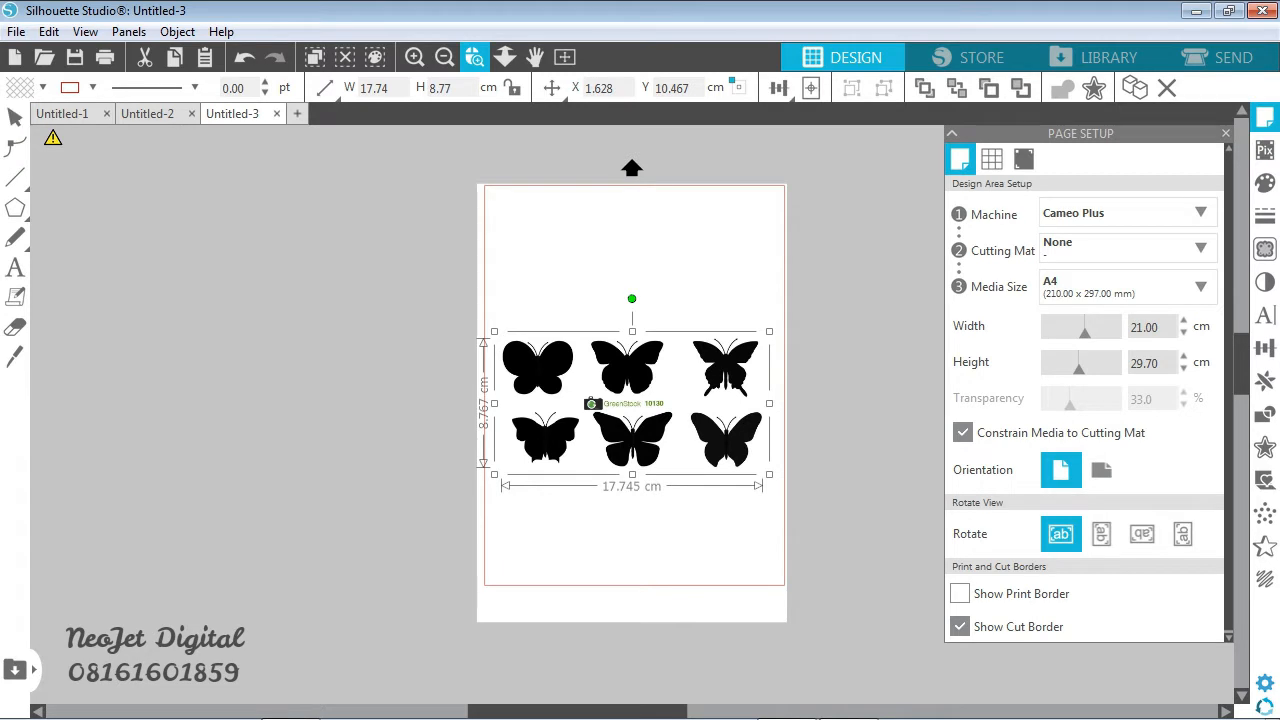
left_click_drag(616, 351, 784, 496)
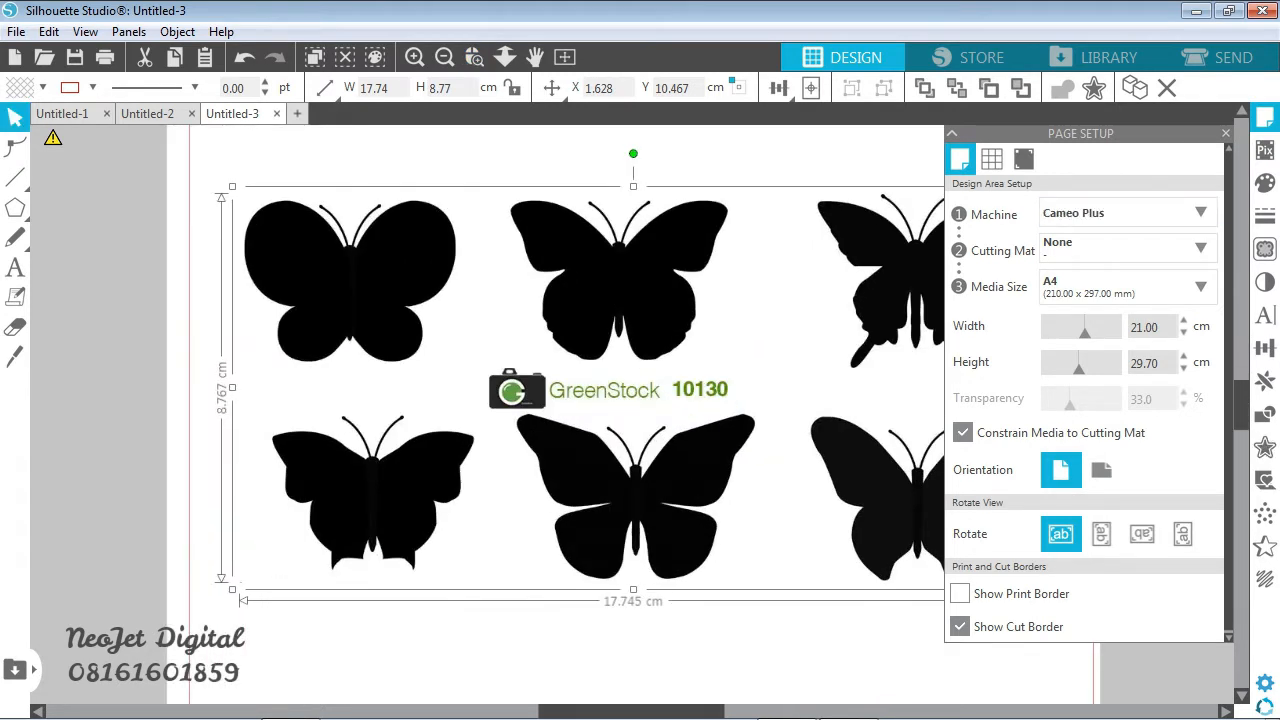
key("Escape")
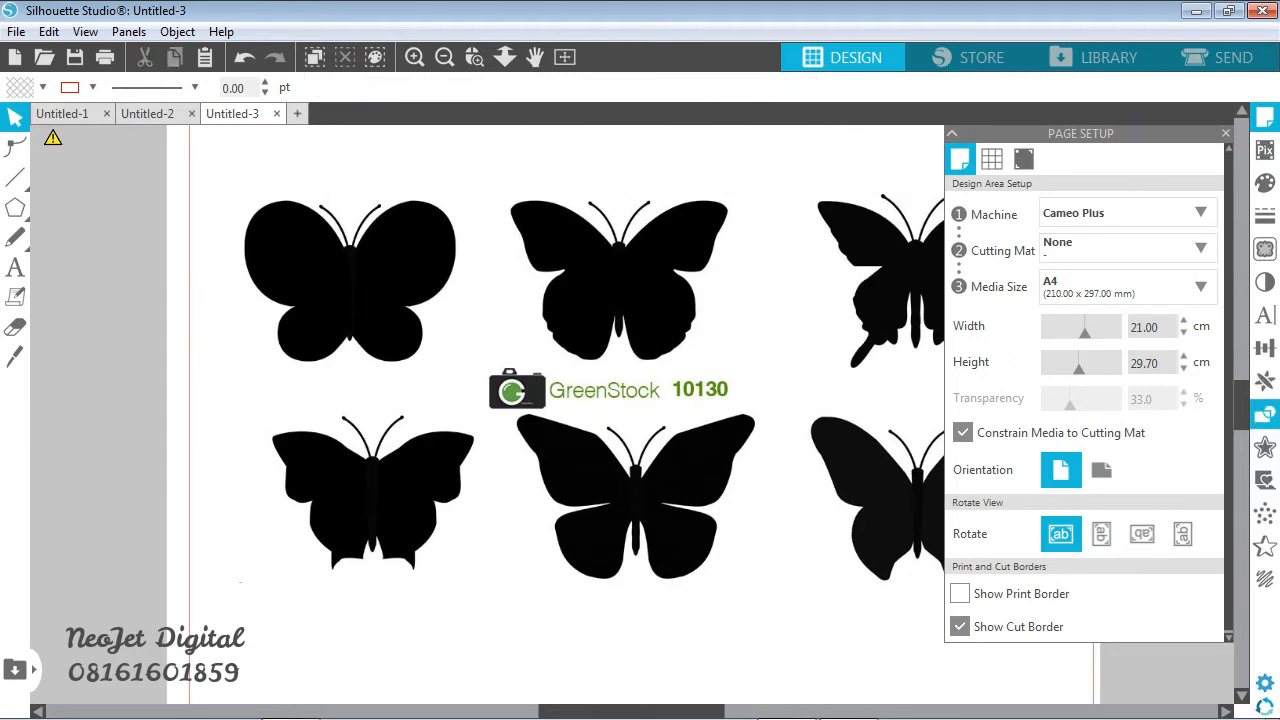
left_click(1265, 249)
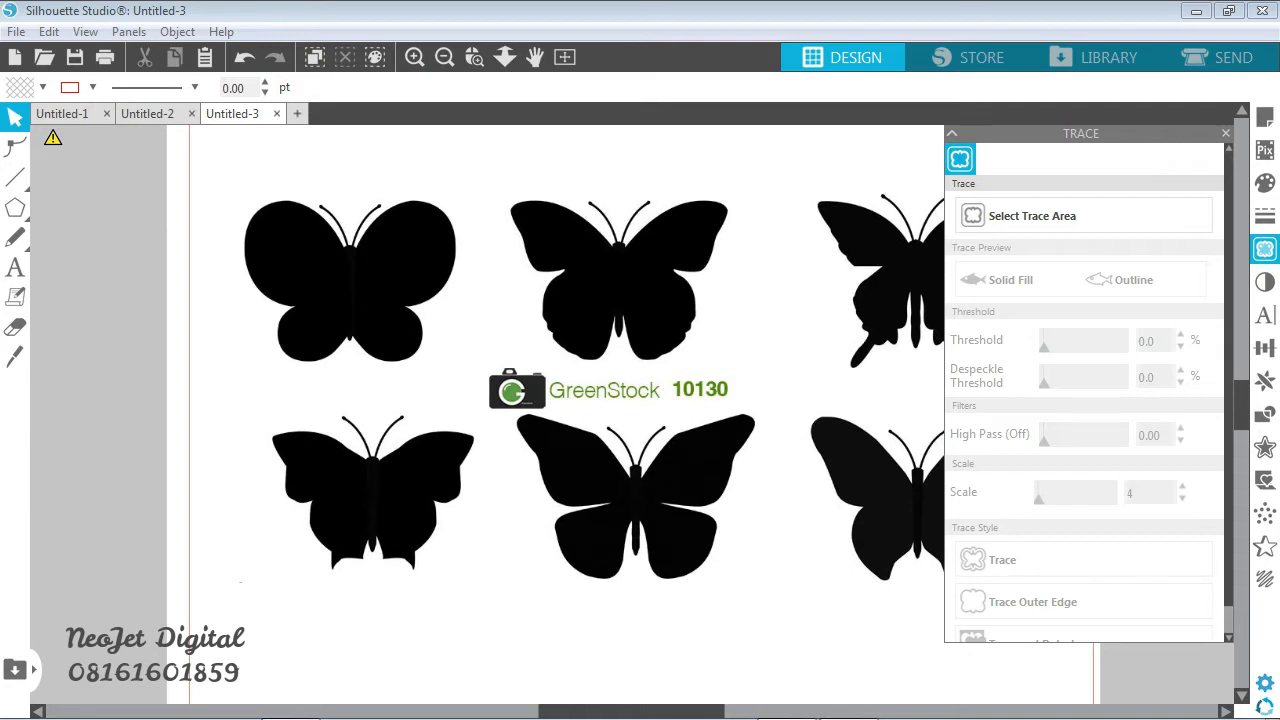
left_click(1083, 216)
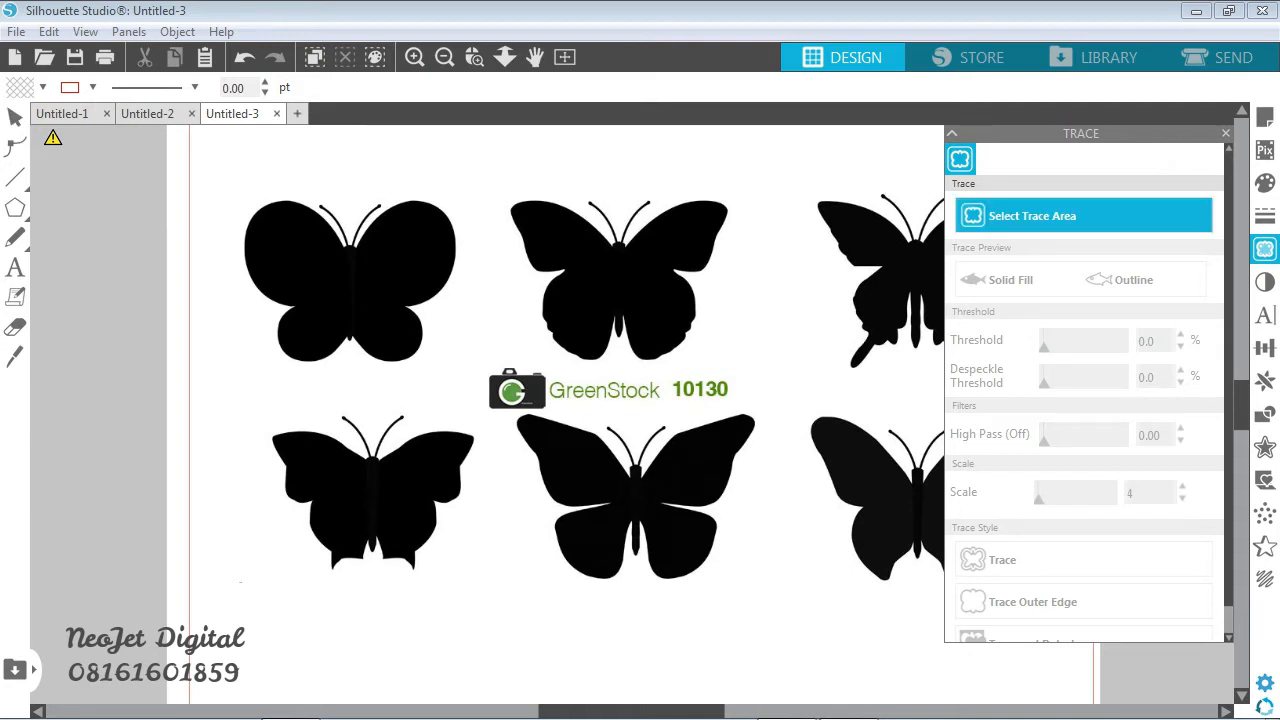
mouse_move(222, 171)
left_mouse_down()
mouse_move(429, 234)
mouse_move(466, 383)
left_mouse_up()
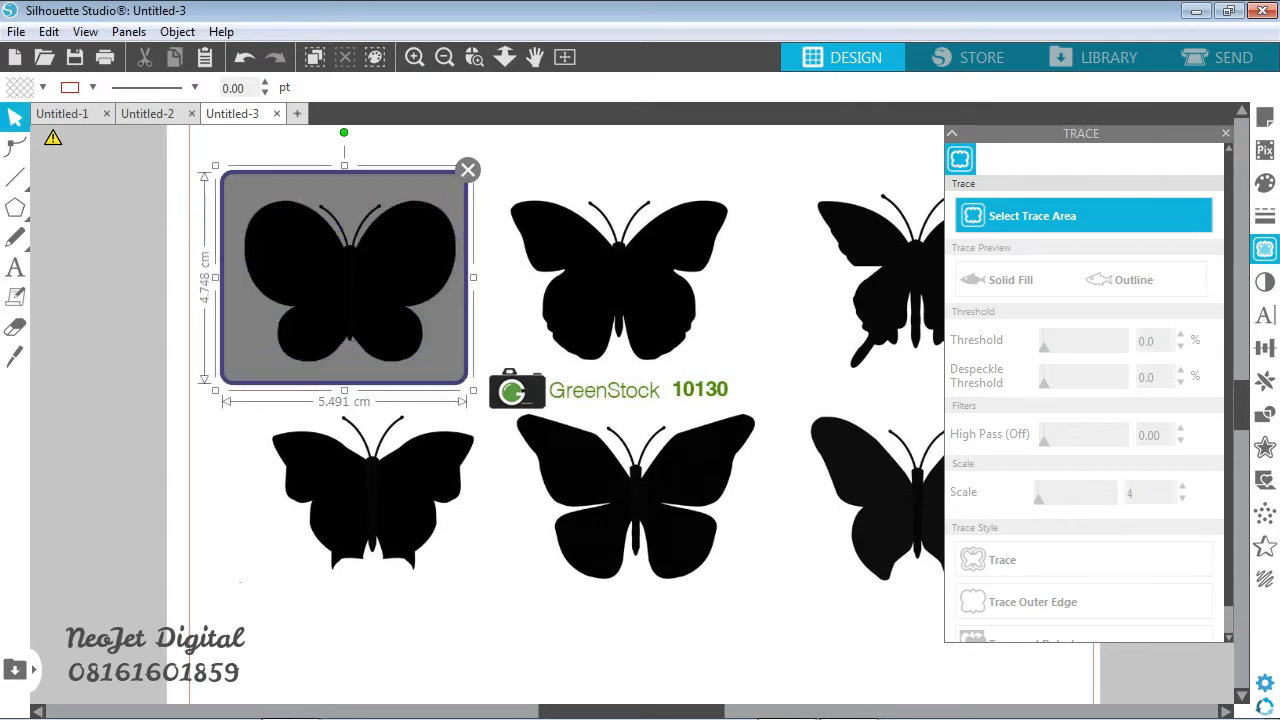
left_click(1040, 560)
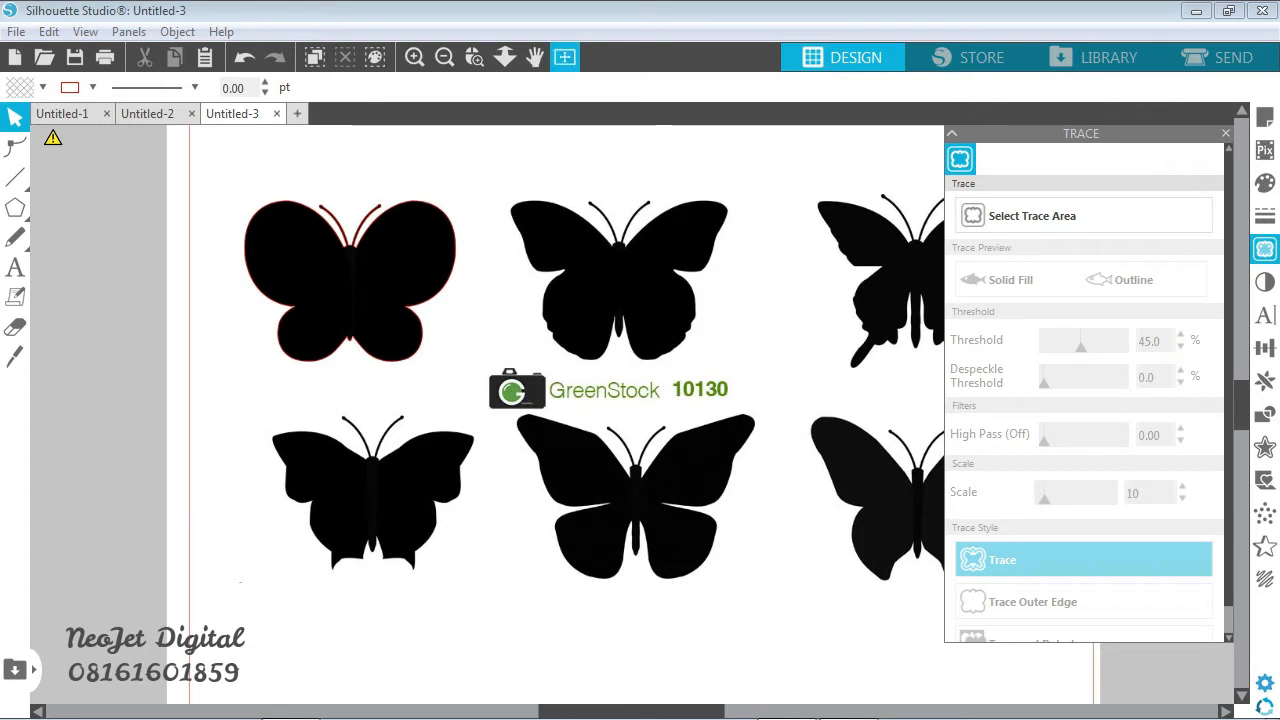
- Trace the lower-right butterfly of the image using a trace area of about 5.7 by 4.7 cm
left_click(535, 57)
left_click_drag(640, 400, 324, 391)
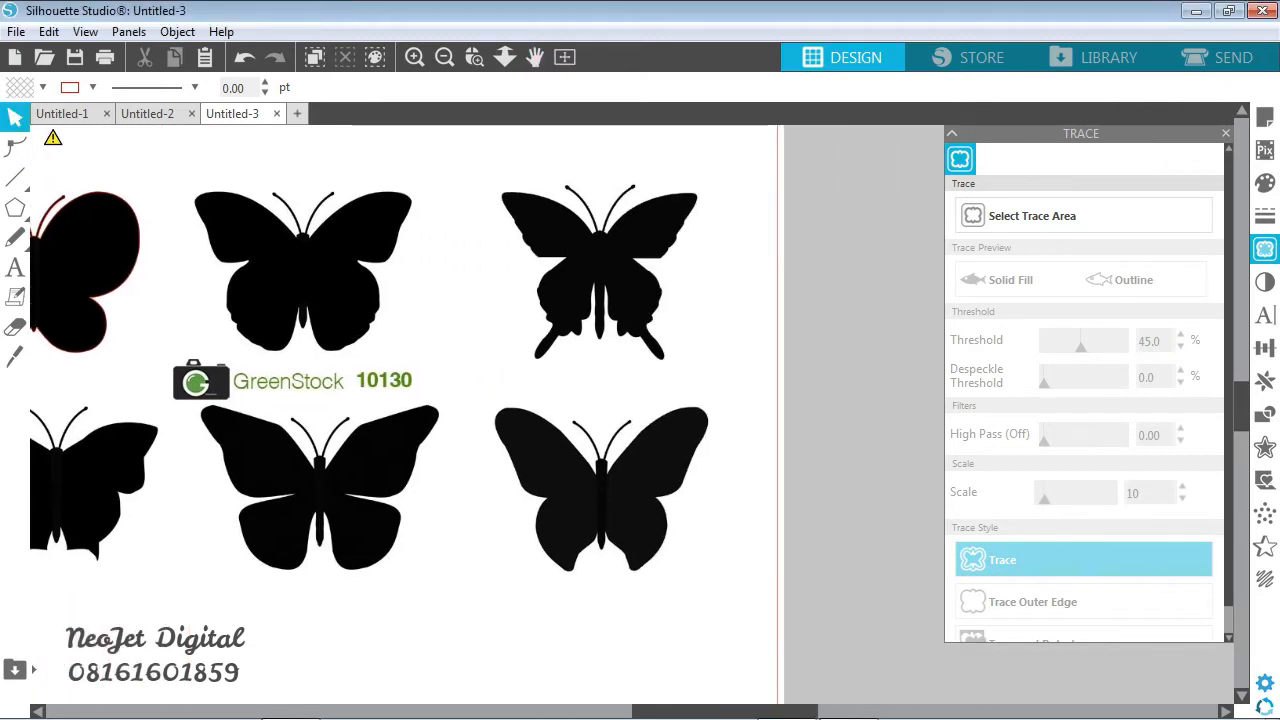
left_click(1083, 216)
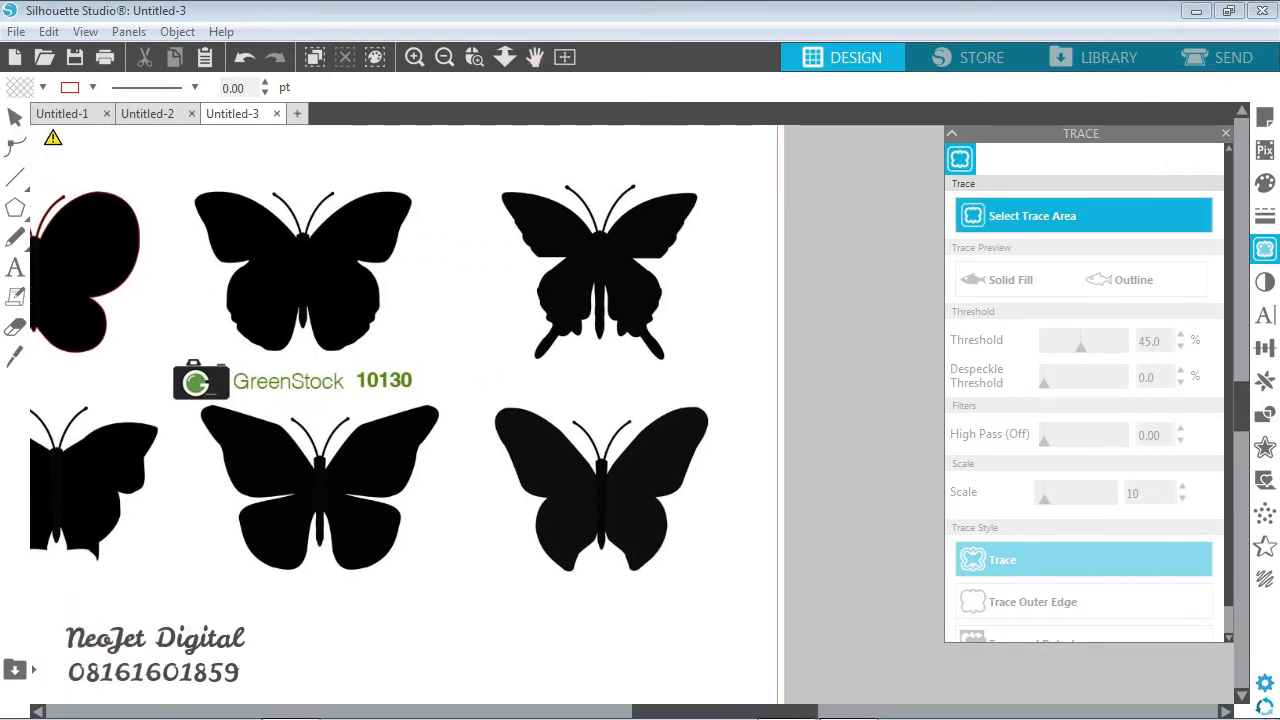
mouse_move(473, 390)
left_mouse_down()
mouse_move(714, 544)
mouse_move(734, 603)
left_mouse_up()
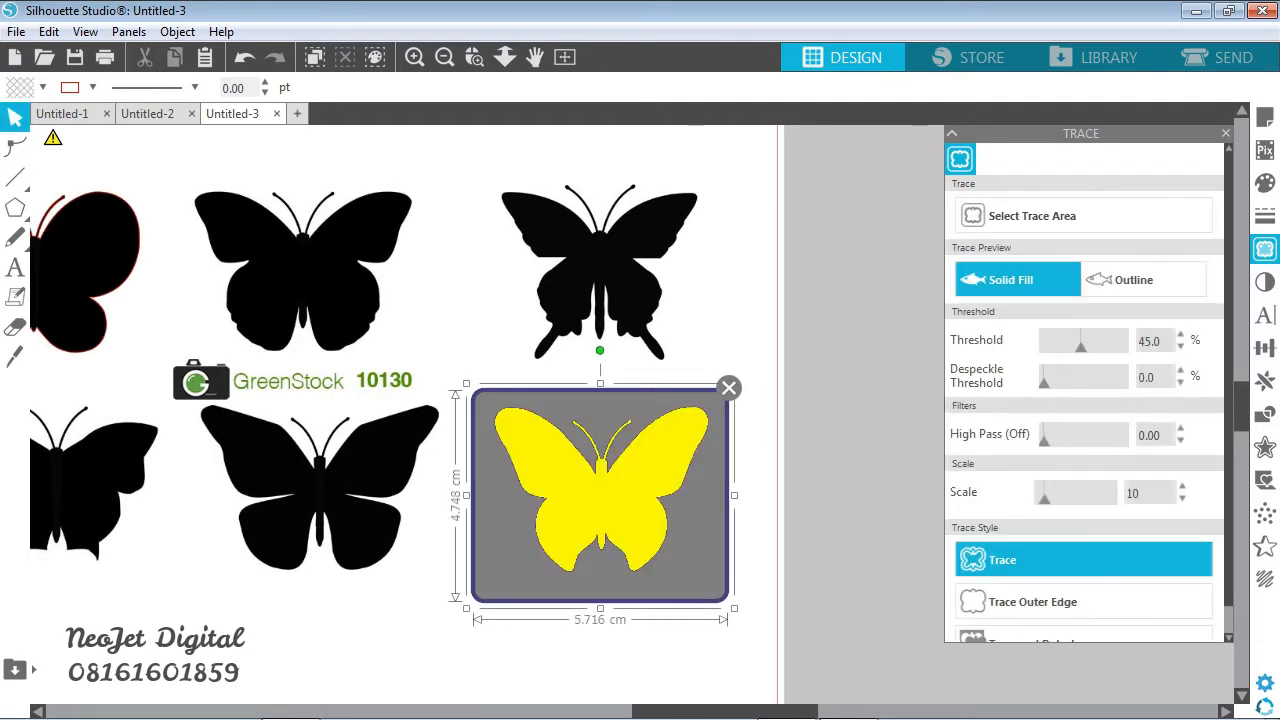
left_click(1083, 560)
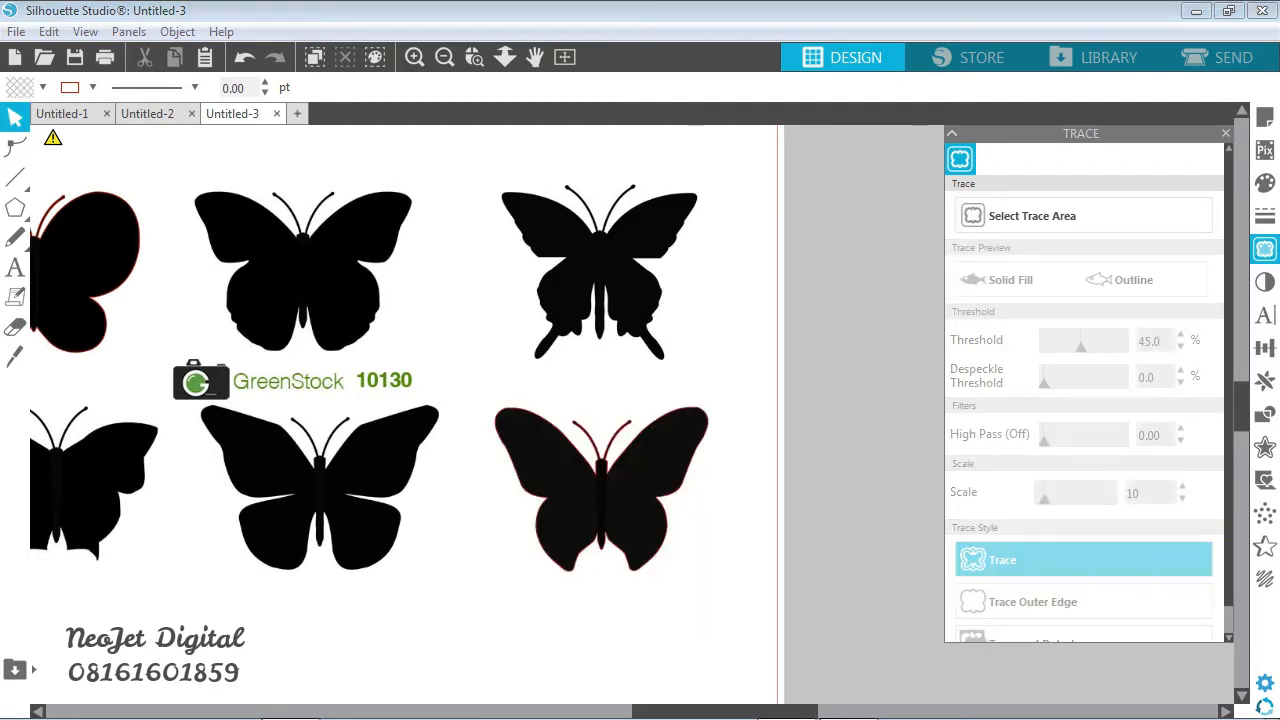
- Delete the original butterfly image and move the lower-right butterfly's traced outline up beside the first traced outline
left_click(456, 372)
key("Delete")
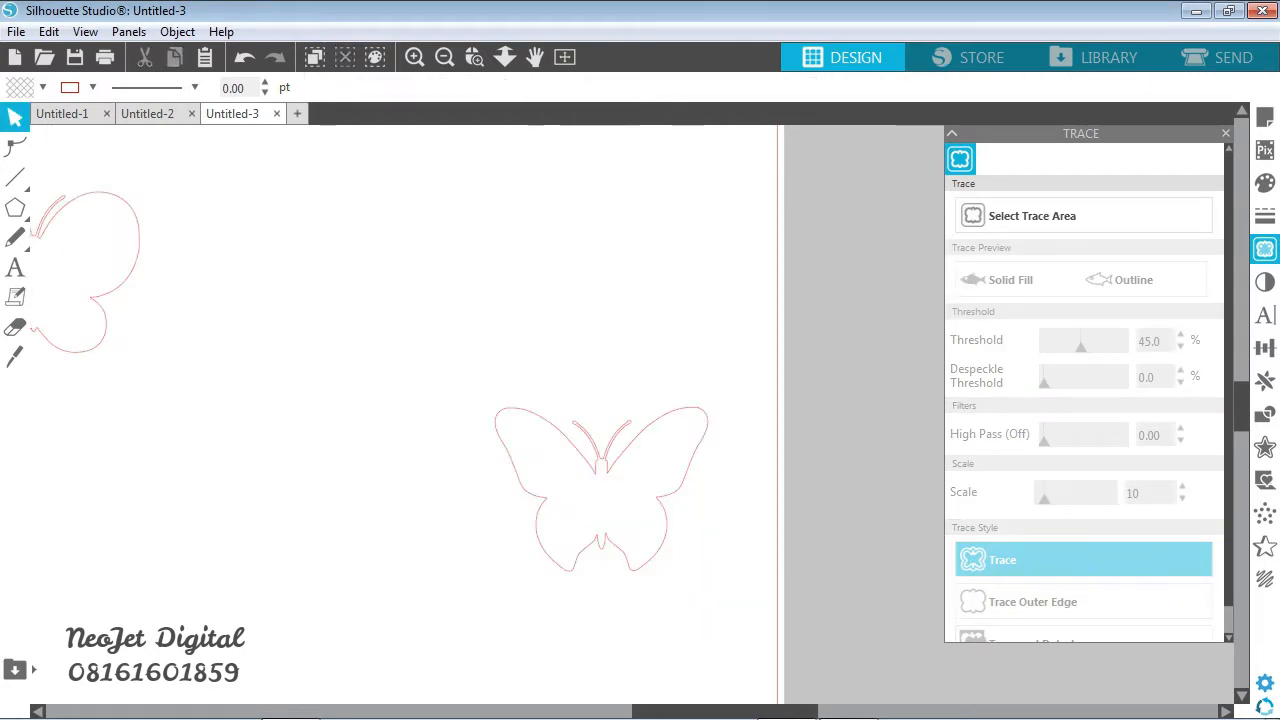
left_click_drag(601, 500, 267, 286)
left_click(440, 400)
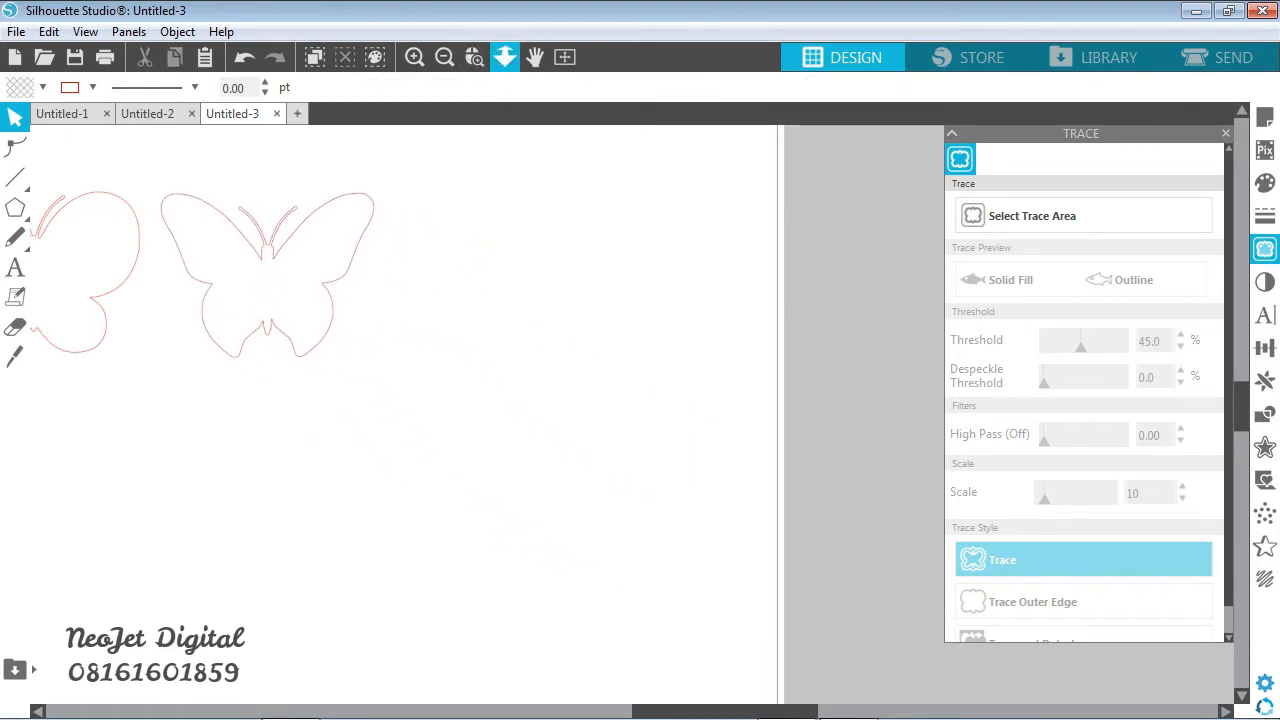
- Remove the left antenna from the left butterfly's outline by deleting its edit points down to the base
left_click(535, 57)
left_click_drag(440, 400, 697, 399)
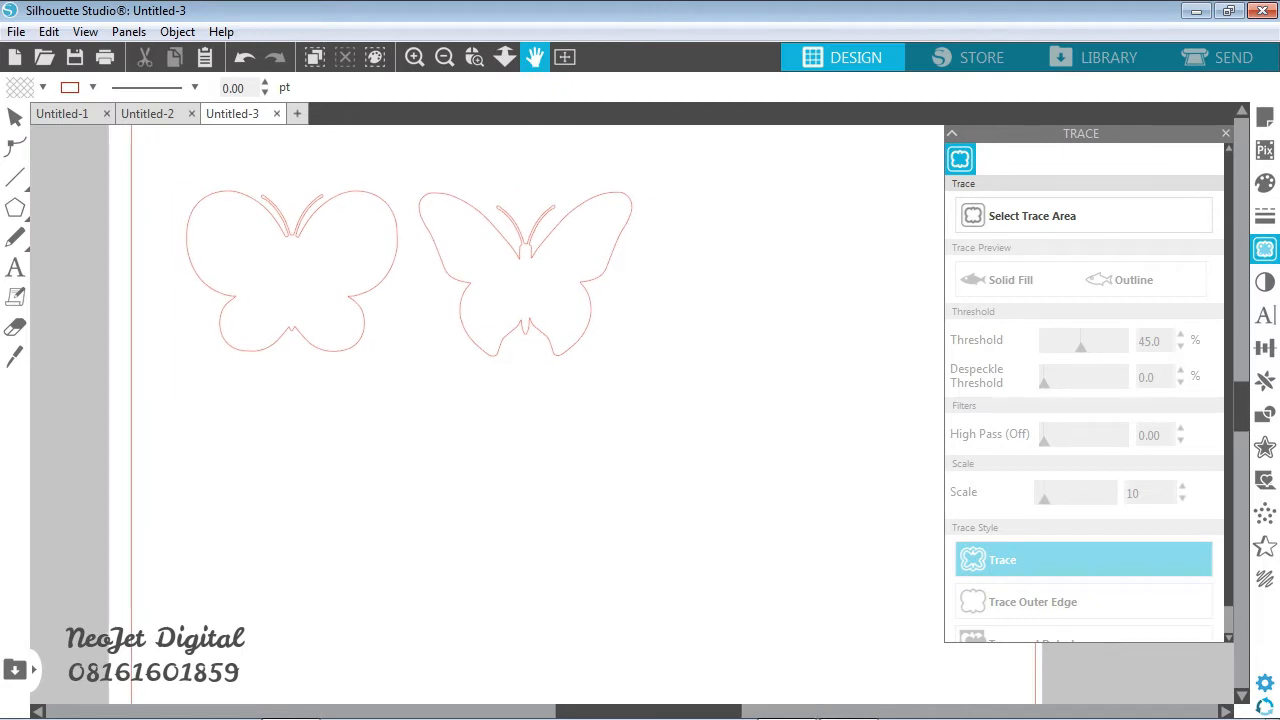
key("v")
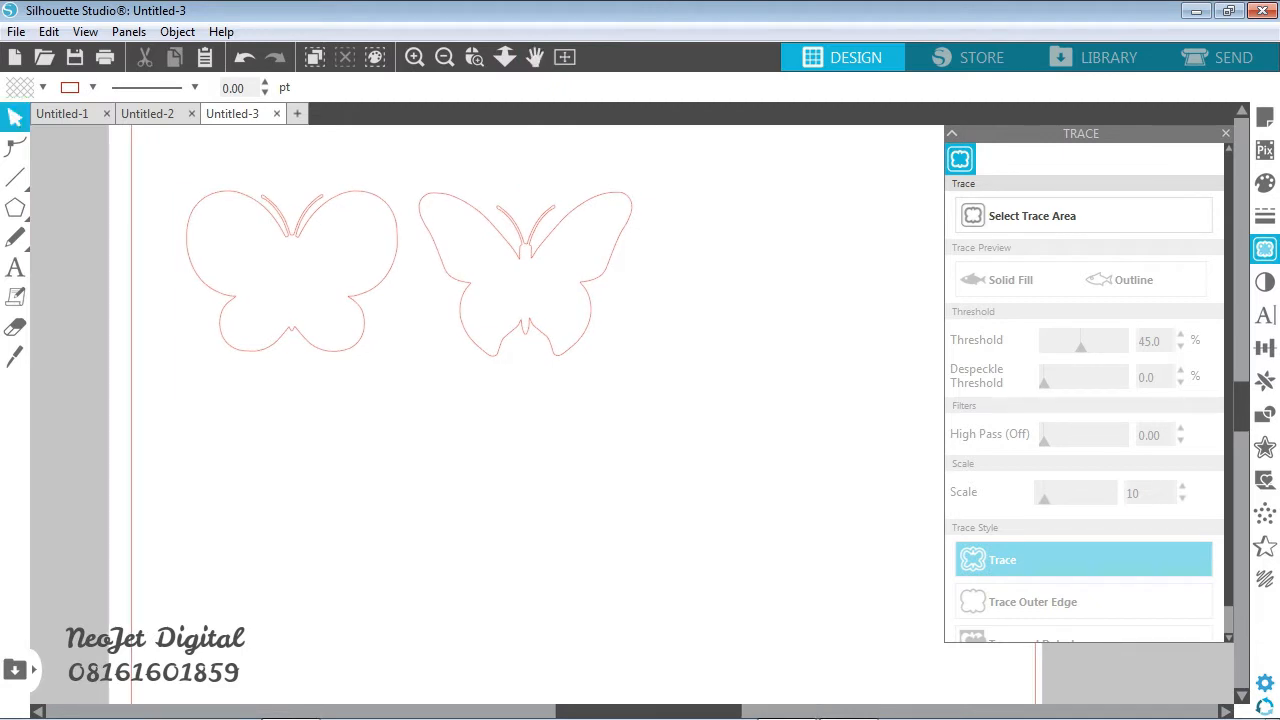
left_click(475, 57)
left_click_drag(166, 158, 434, 394)
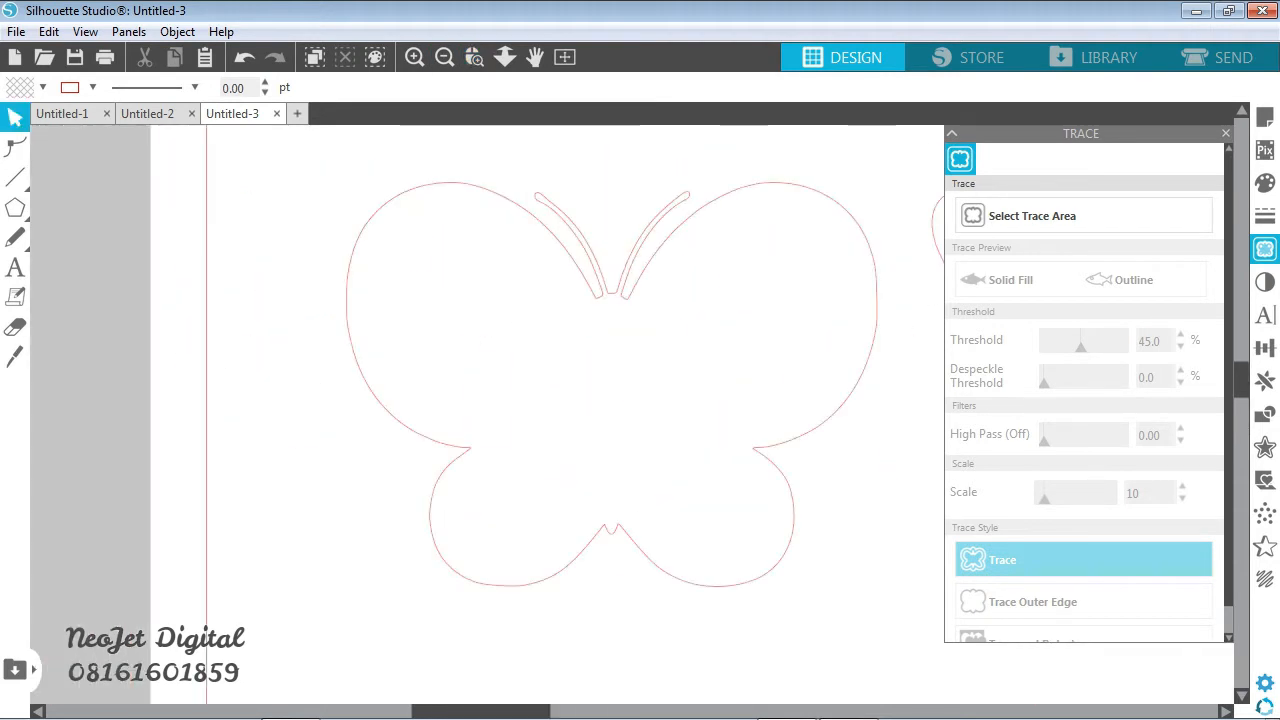
left_click(436, 410)
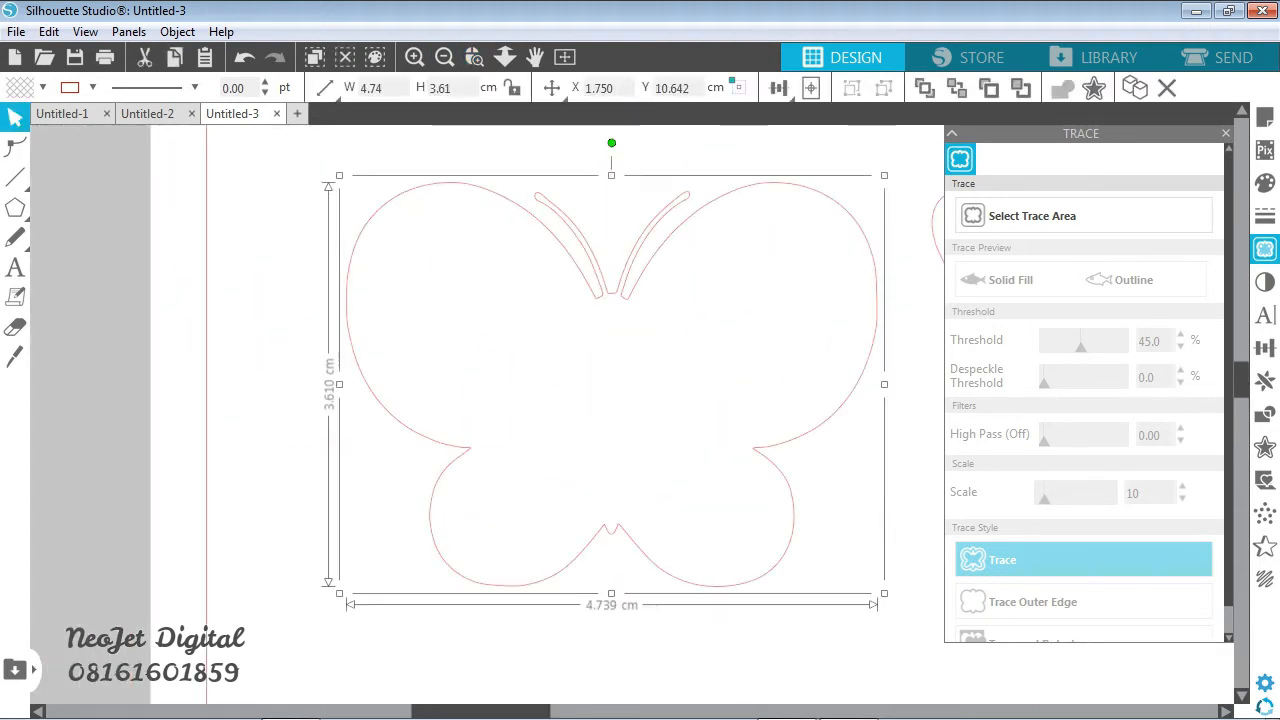
left_click(15, 147)
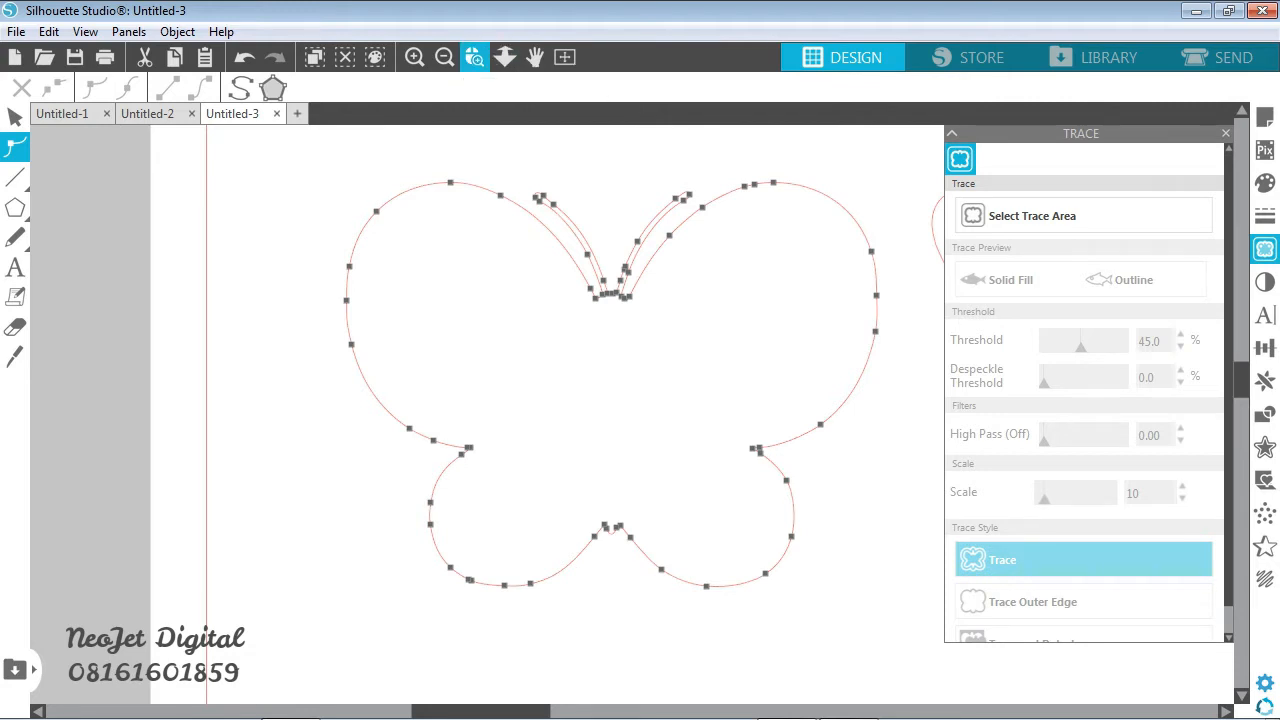
left_click_drag(509, 149, 716, 311)
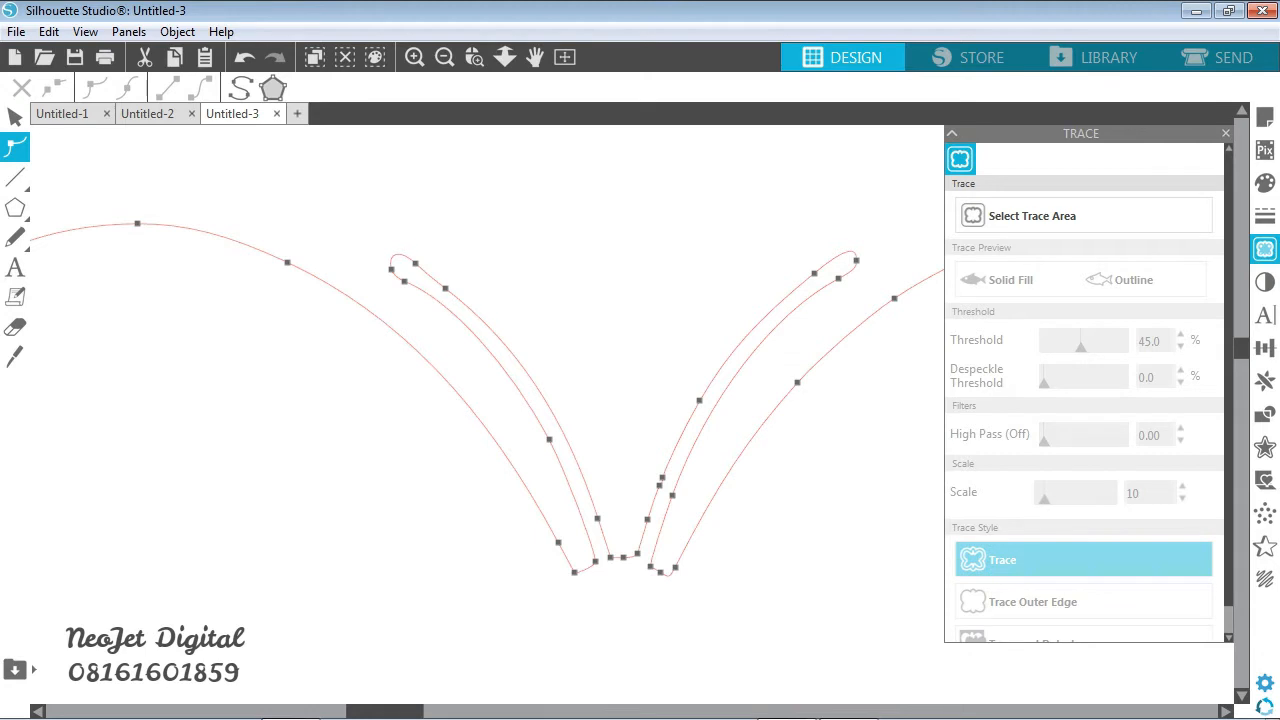
left_click(415, 263)
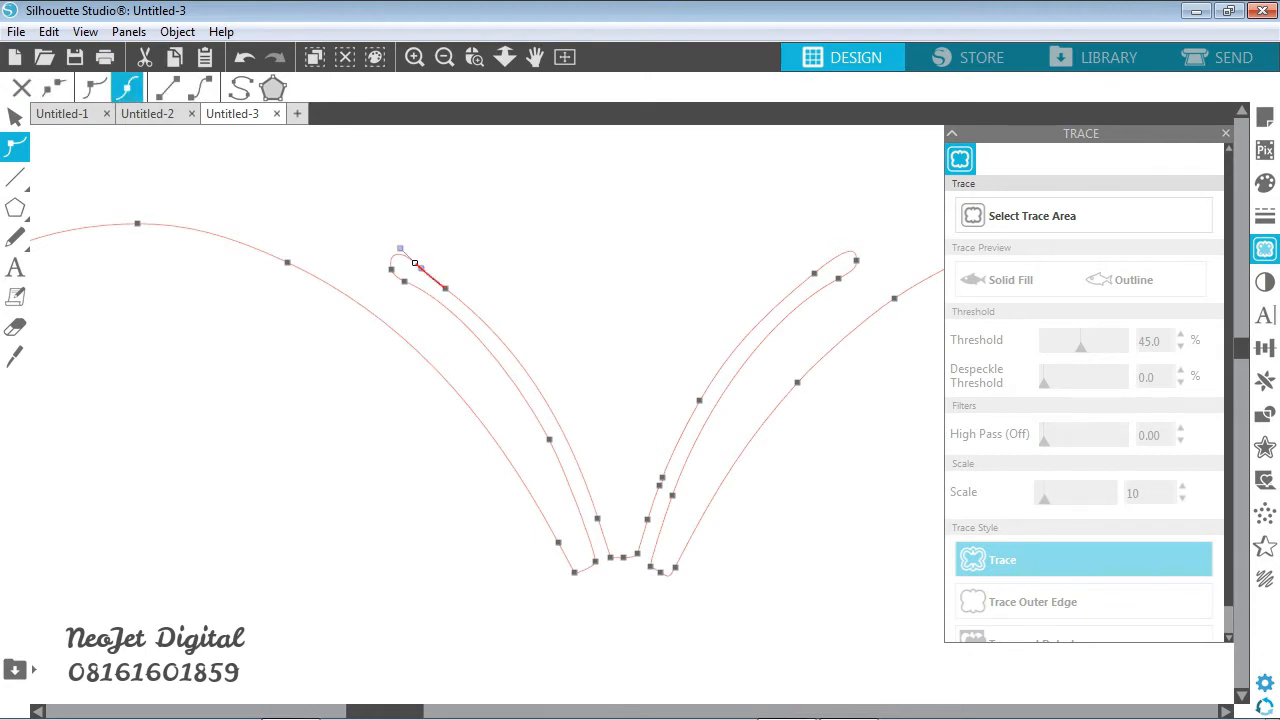
key("Delete")
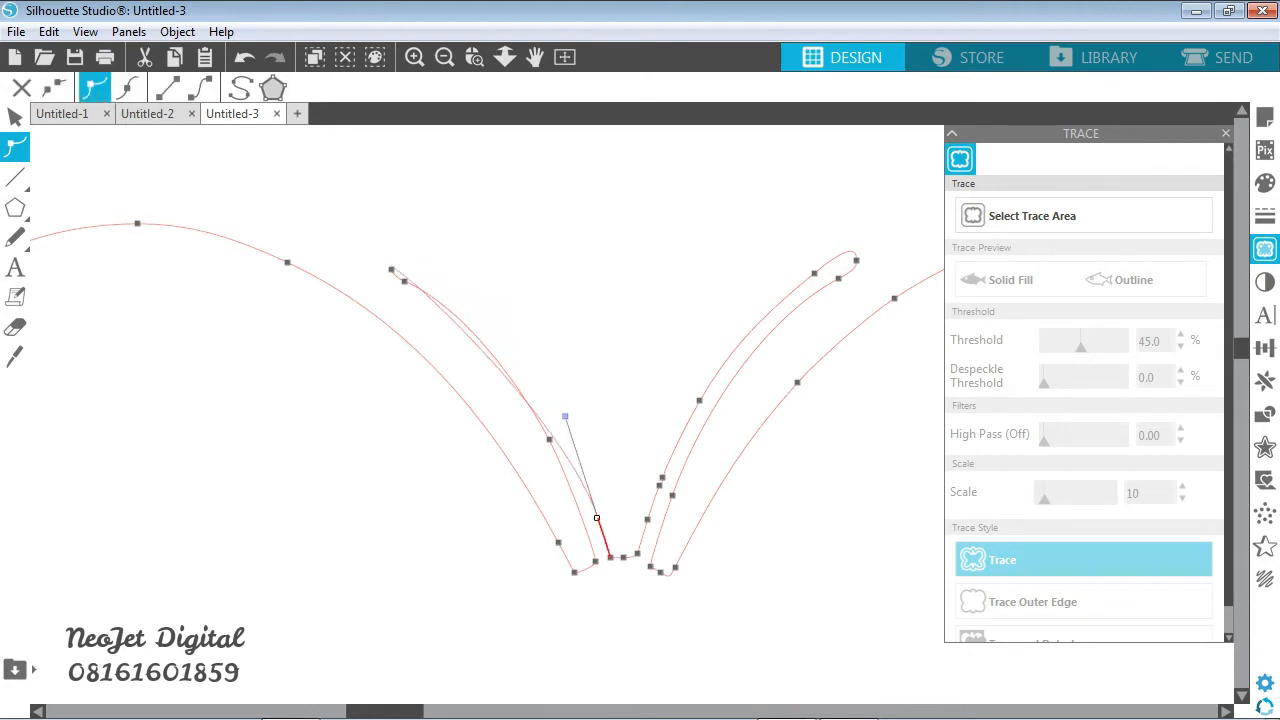
left_click(391, 269)
key("Delete")
left_click(404, 281)
key("Delete")
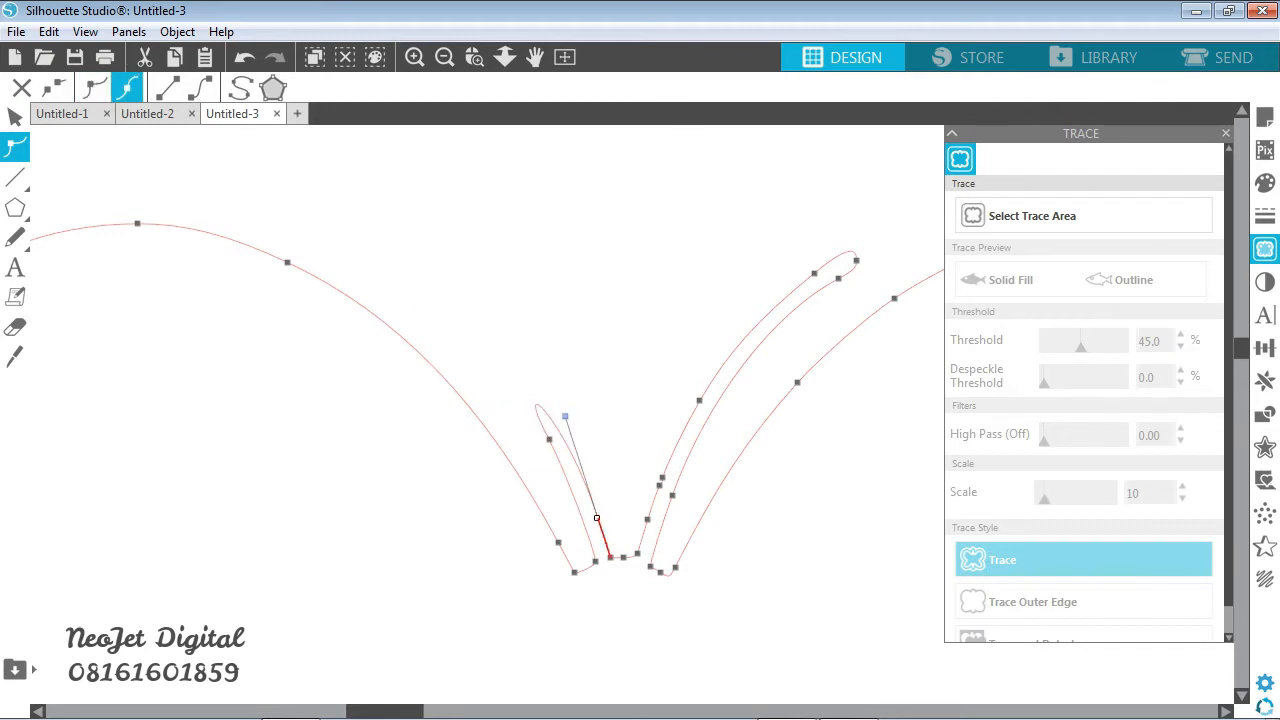
left_click(549, 439)
key("Delete")
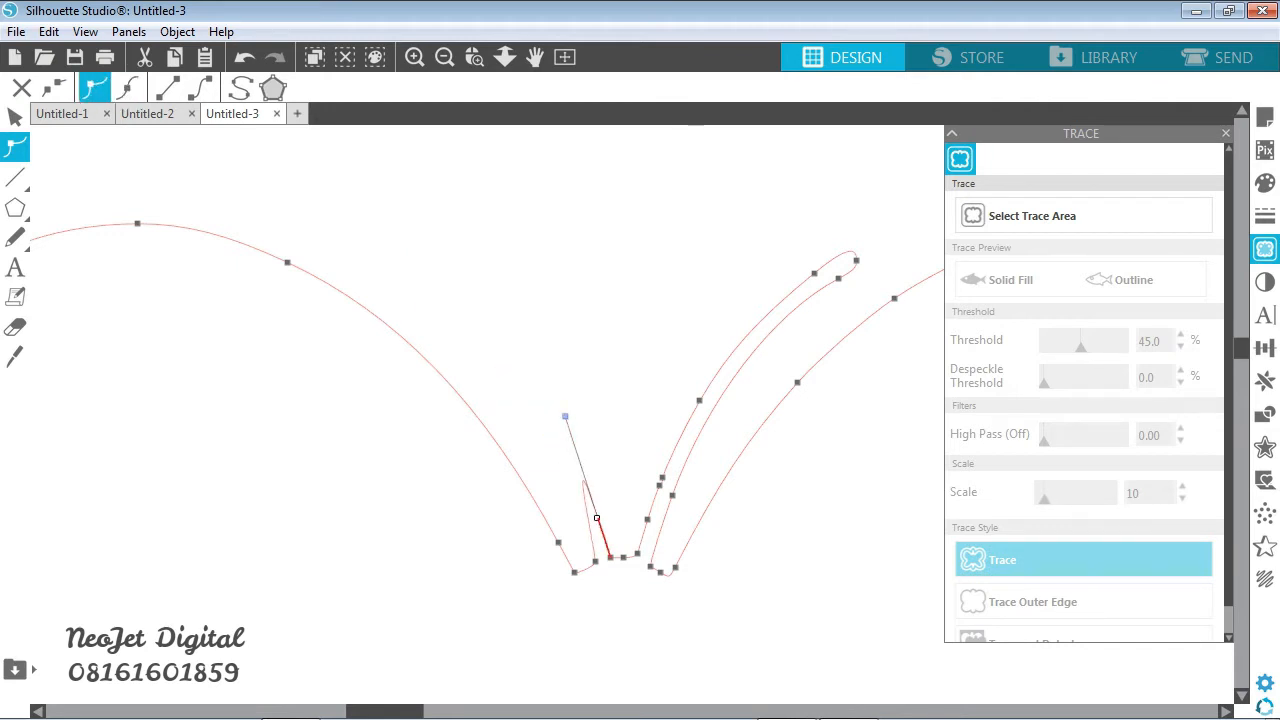
key("Delete")
- Remove the right antenna from the left butterfly's outline by deleting its edit points down to the base
left_click(814, 273)
key("Delete")
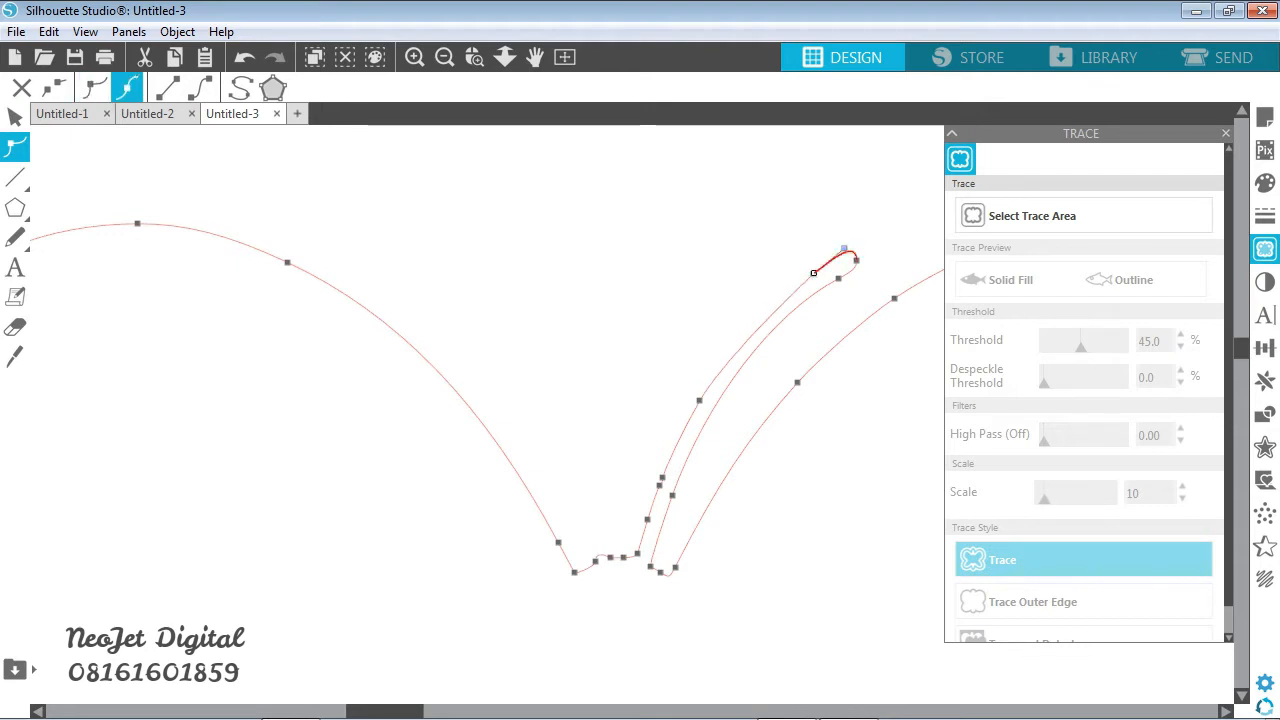
key("Delete")
key("Delete")
key("Delete")
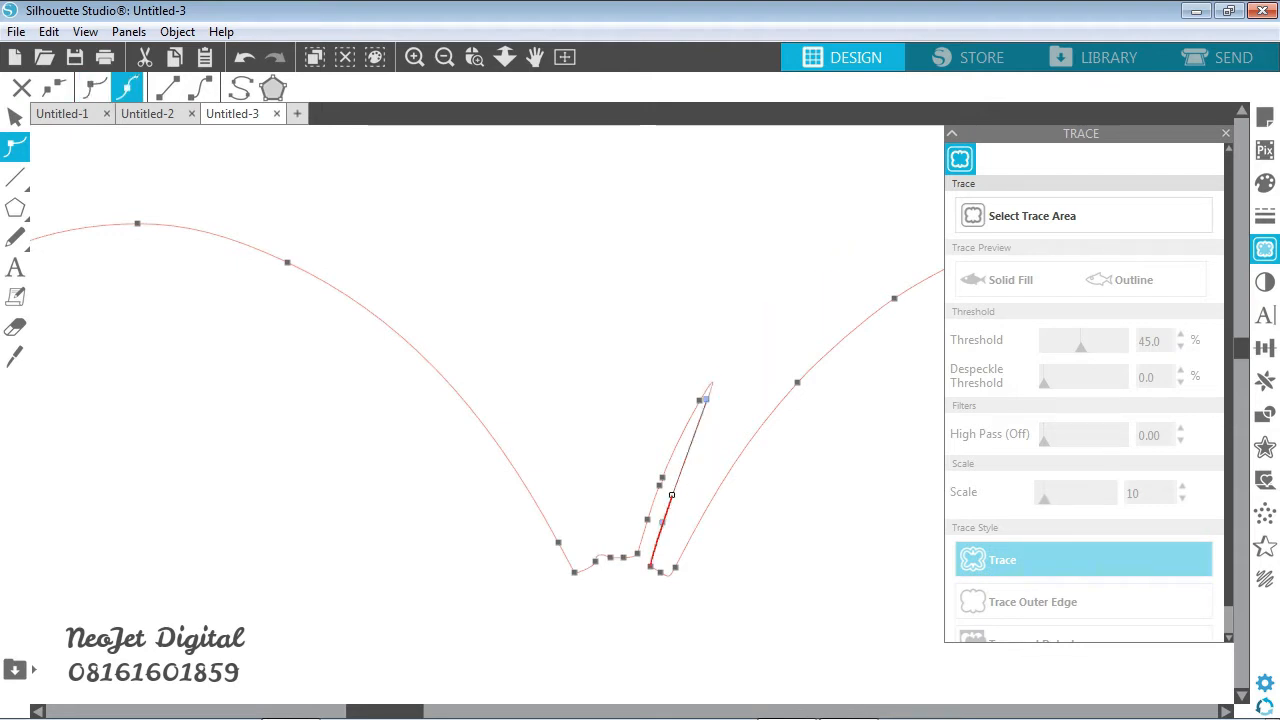
key("Delete")
key("Delete")
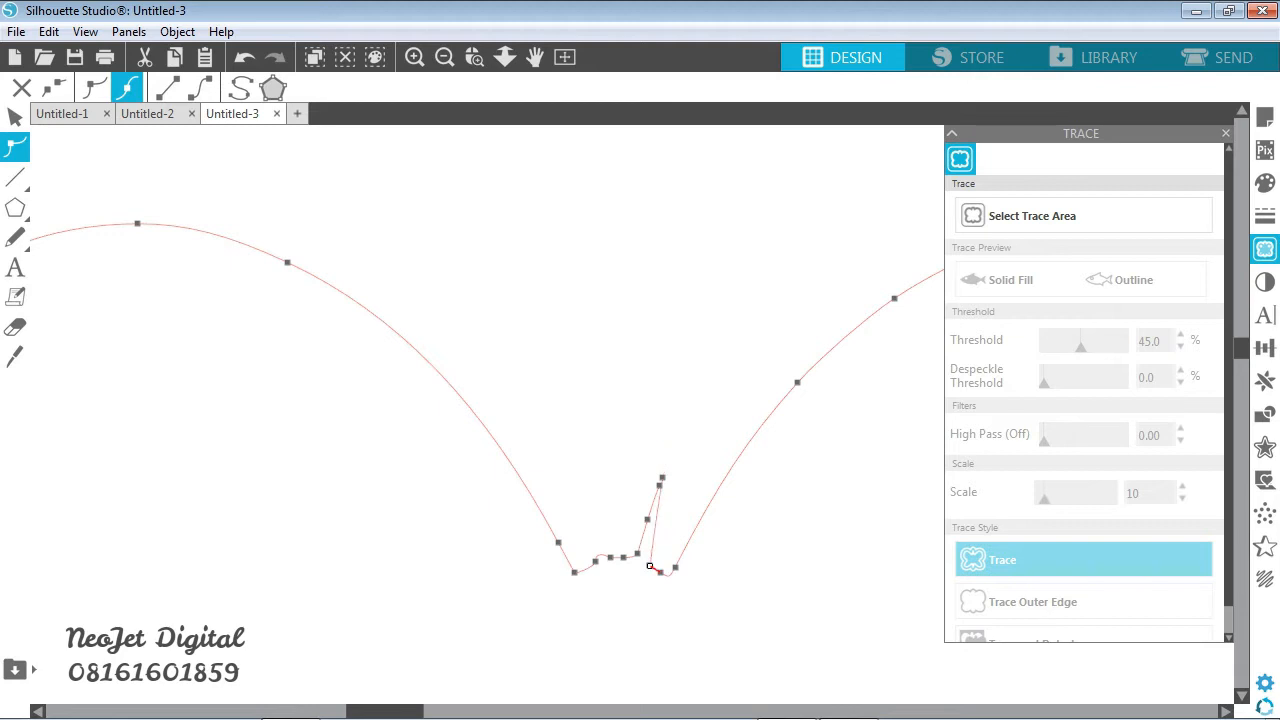
key("Delete")
key("Delete")
key("Delete")
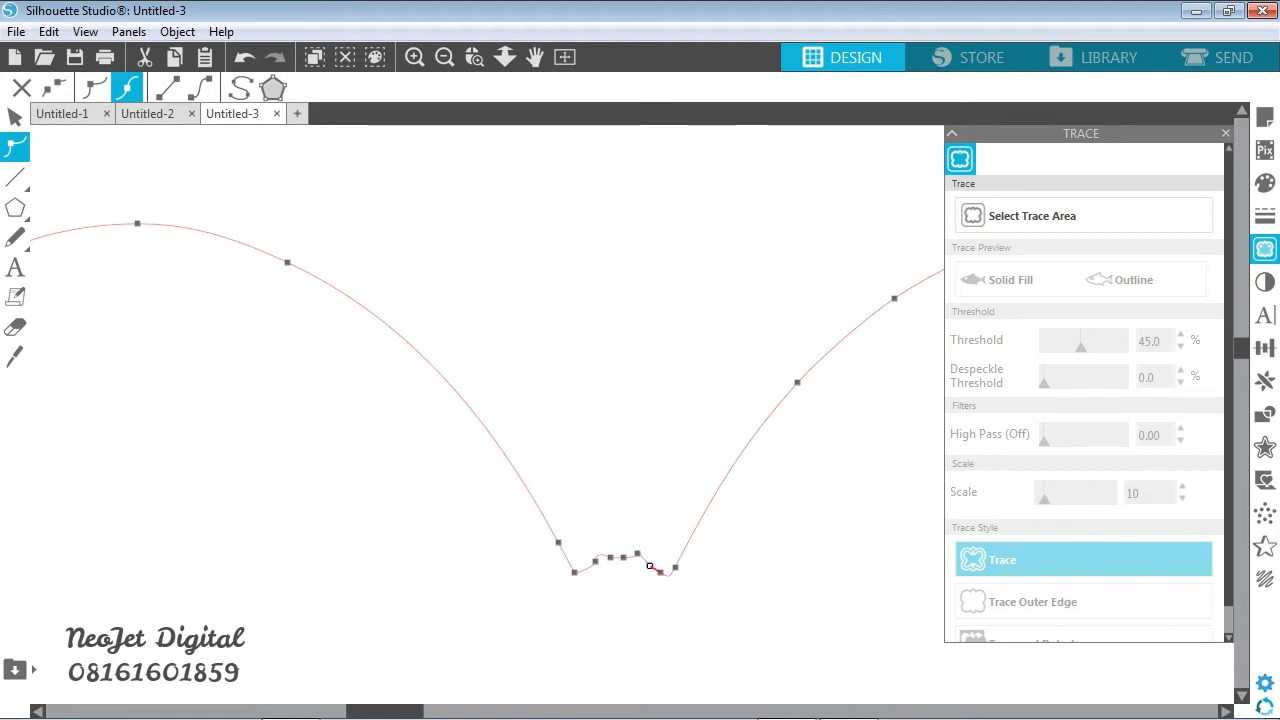
- Delete the leftover points between the former antenna bases and curve the remaining segment downward into a smooth, rounded head notch
left_click_drag(585, 523, 675, 592)
key("Delete")
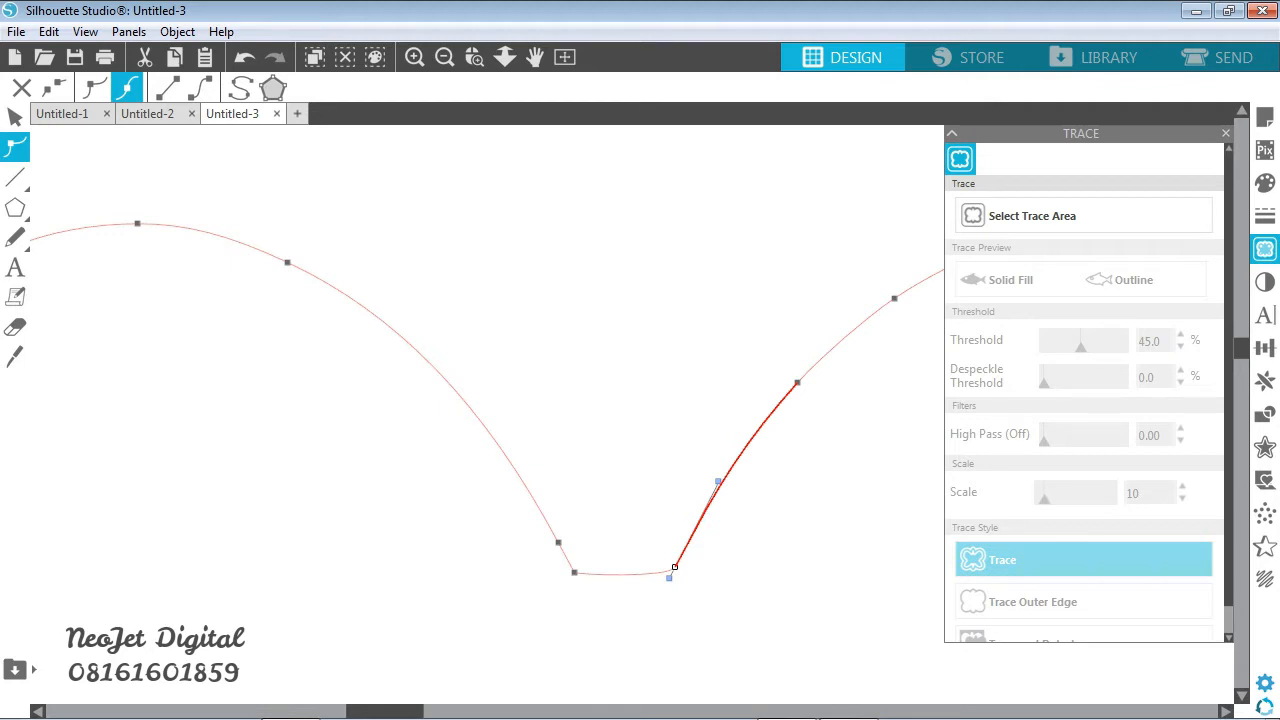
left_click(574, 572)
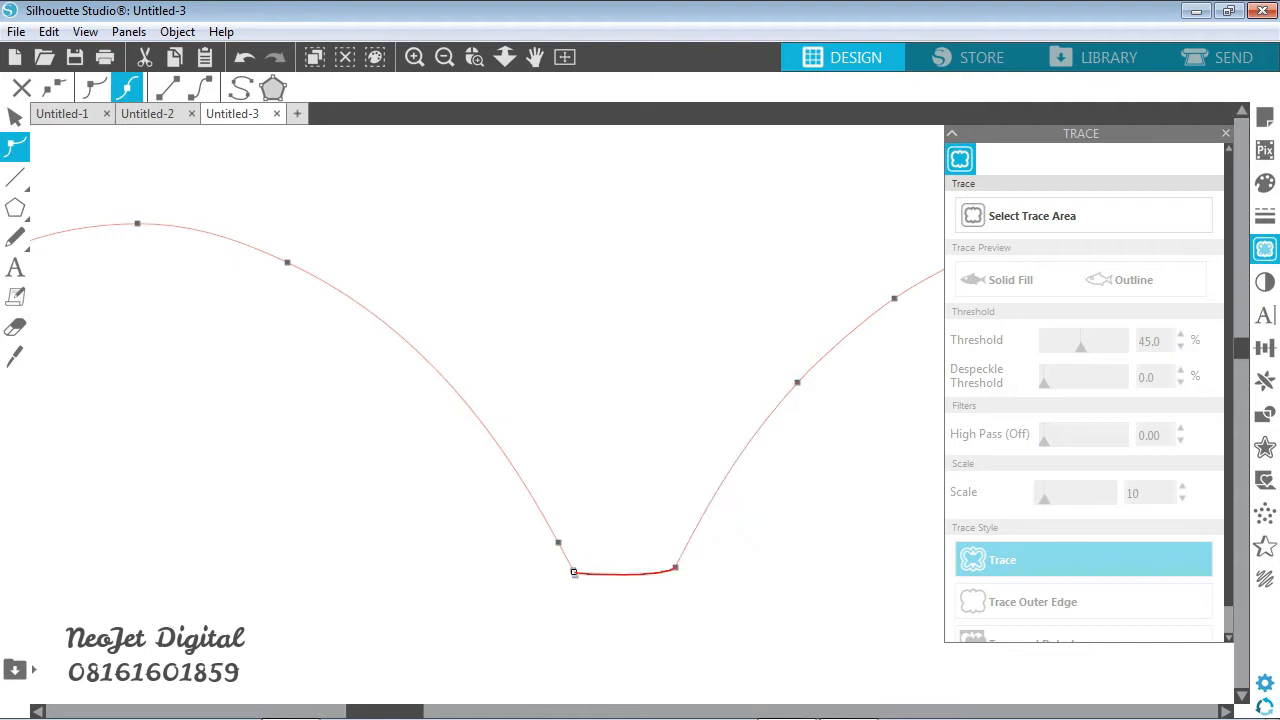
left_click_drag(574, 572, 604, 615)
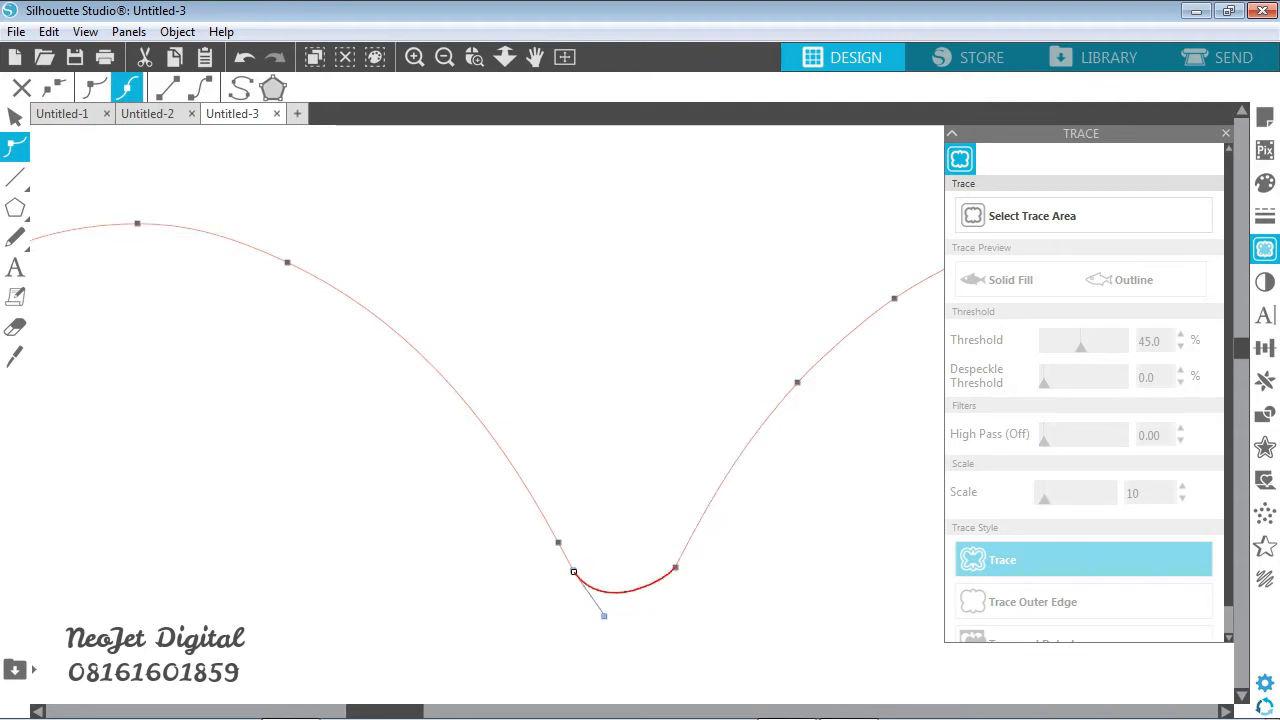
left_click(675, 567)
left_click_drag(669, 578, 661, 595)
left_click(630, 440)
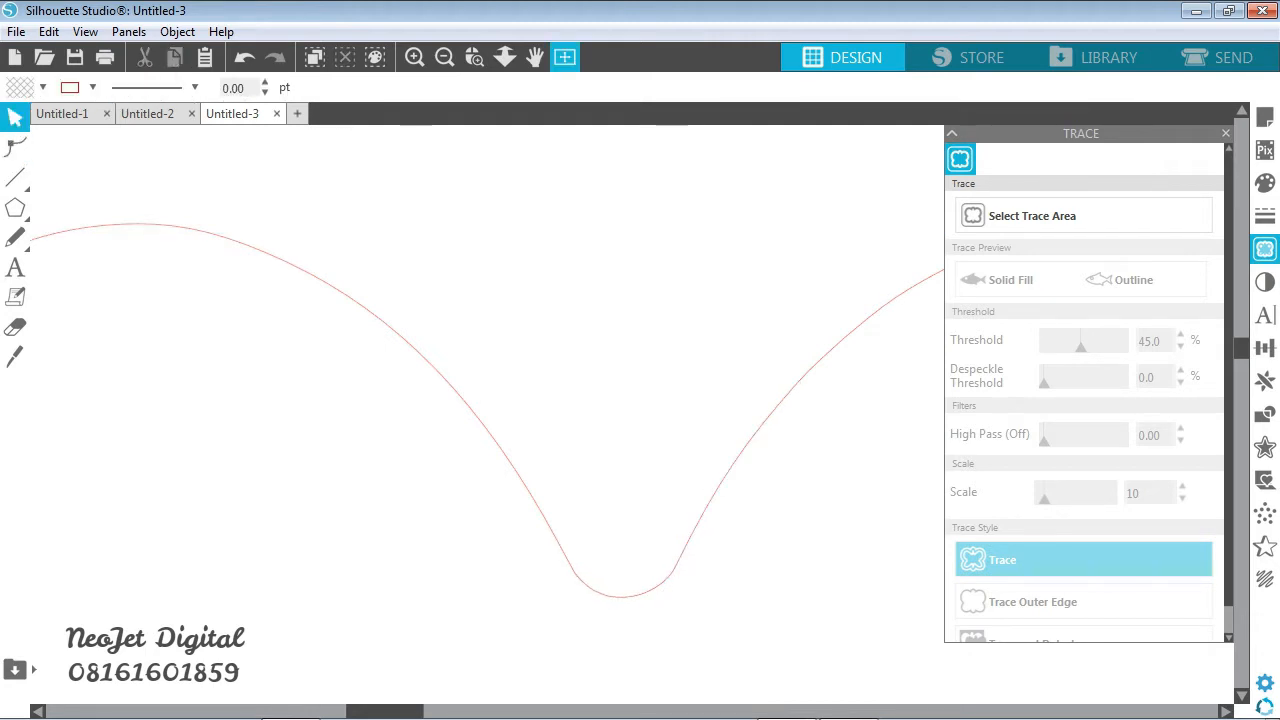
- Delete the two edit points forming the sharp tip between the left butterfly's upper and lower left wings
left_click(565, 57)
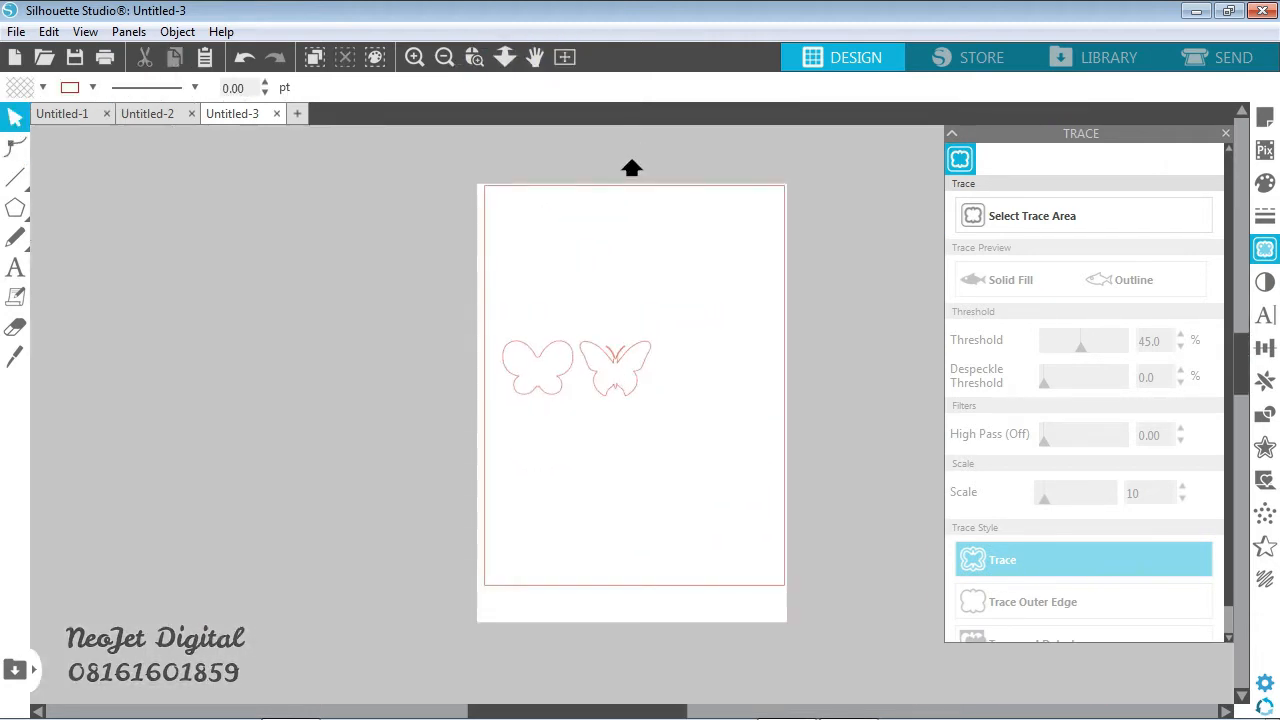
left_click(474, 57)
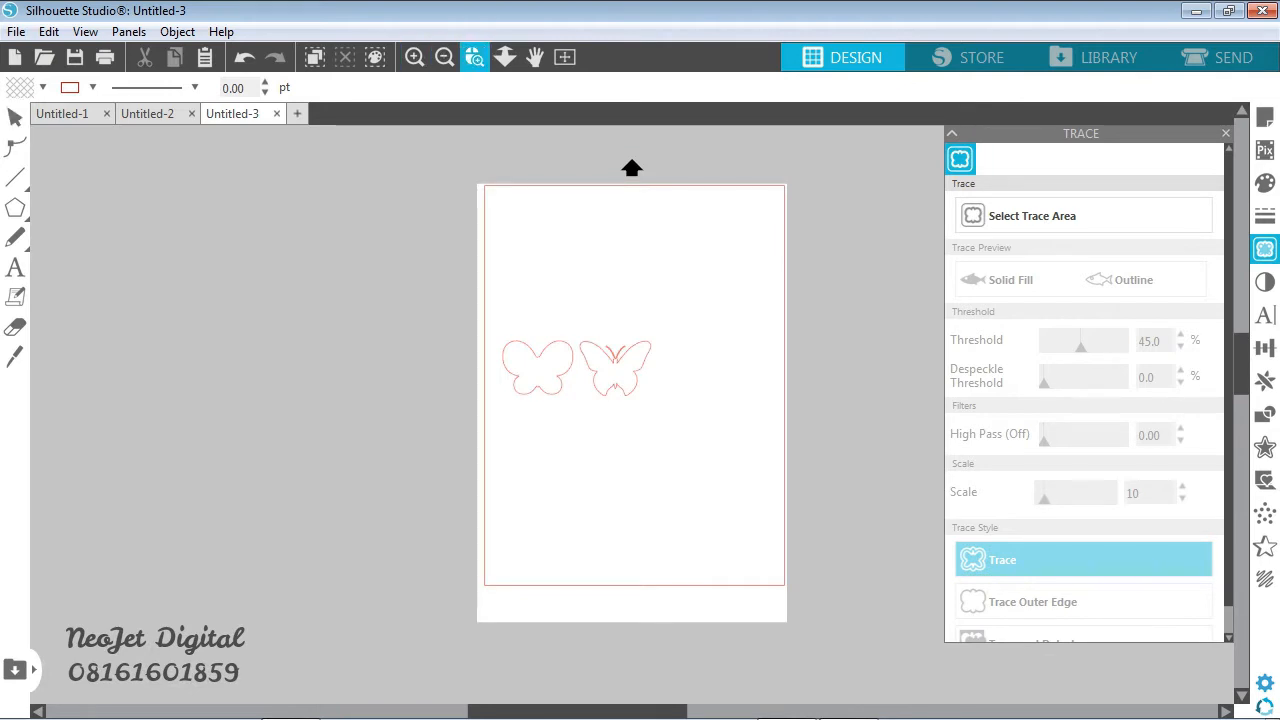
left_click_drag(558, 390, 574, 410)
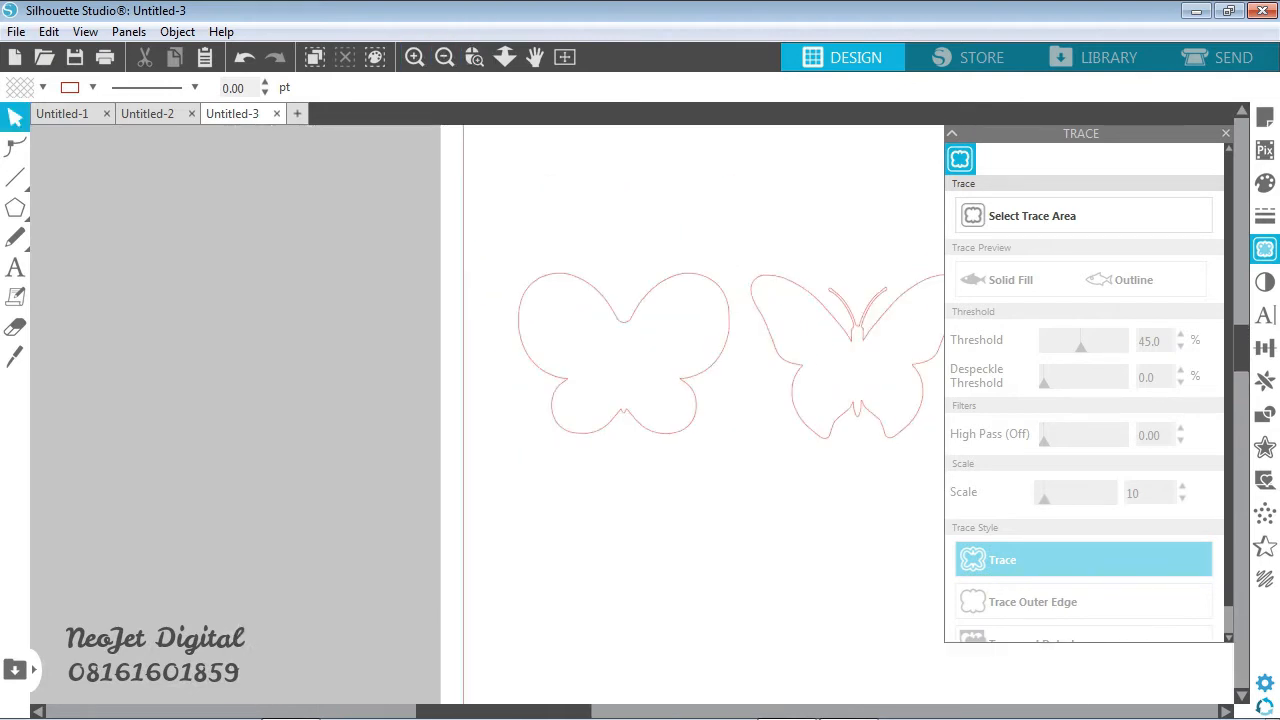
left_click(474, 57)
left_click_drag(551, 357, 643, 429)
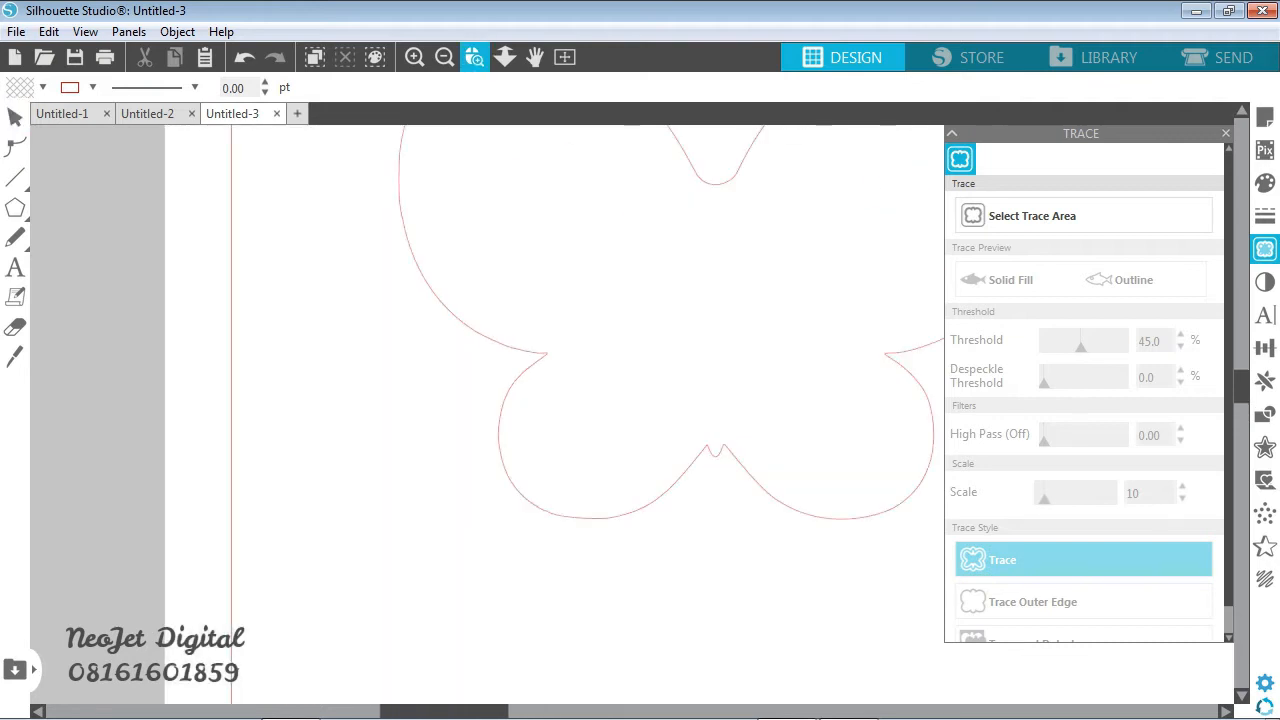
left_click_drag(491, 300, 588, 428)
left_click(588, 428)
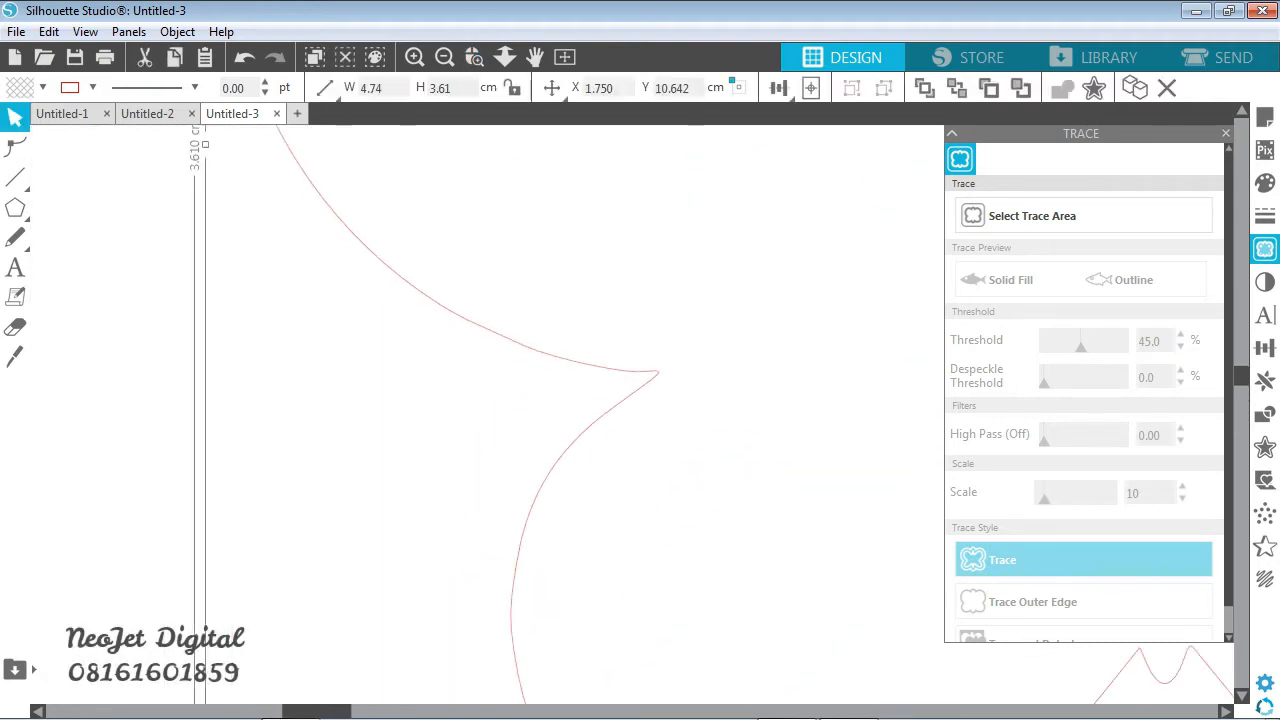
left_click(15, 147)
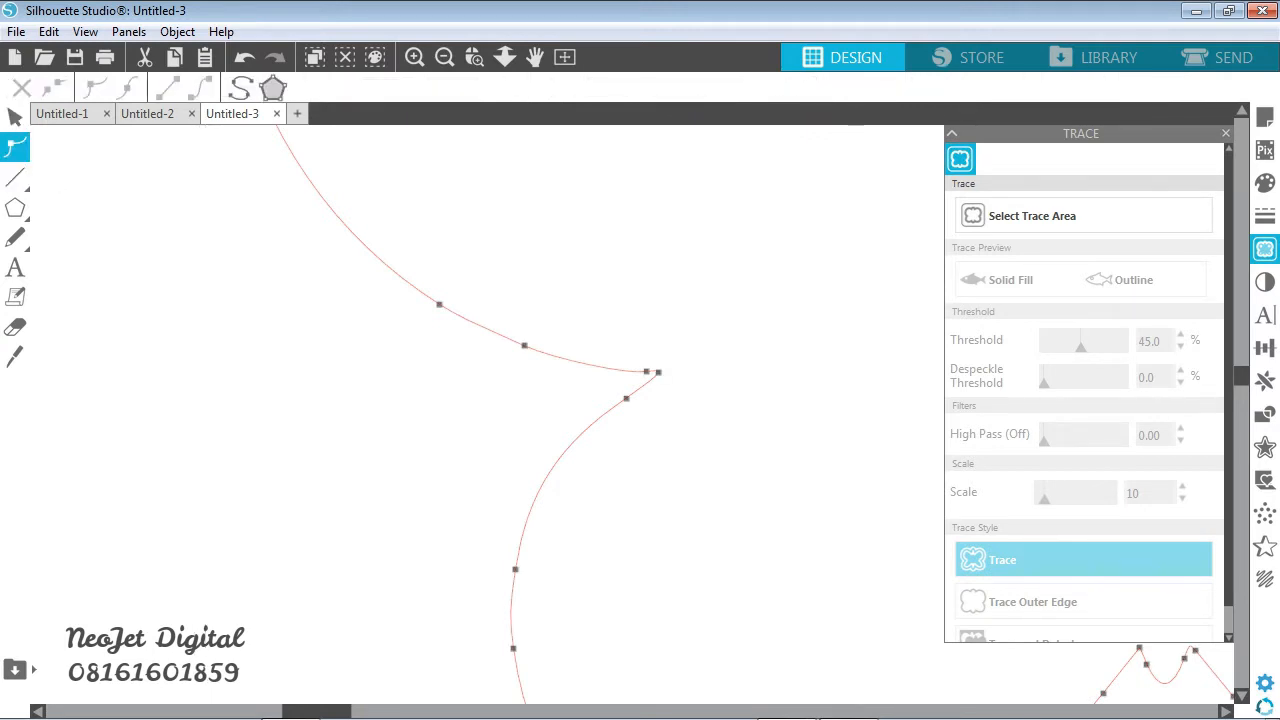
left_click(658, 372)
key("Delete")
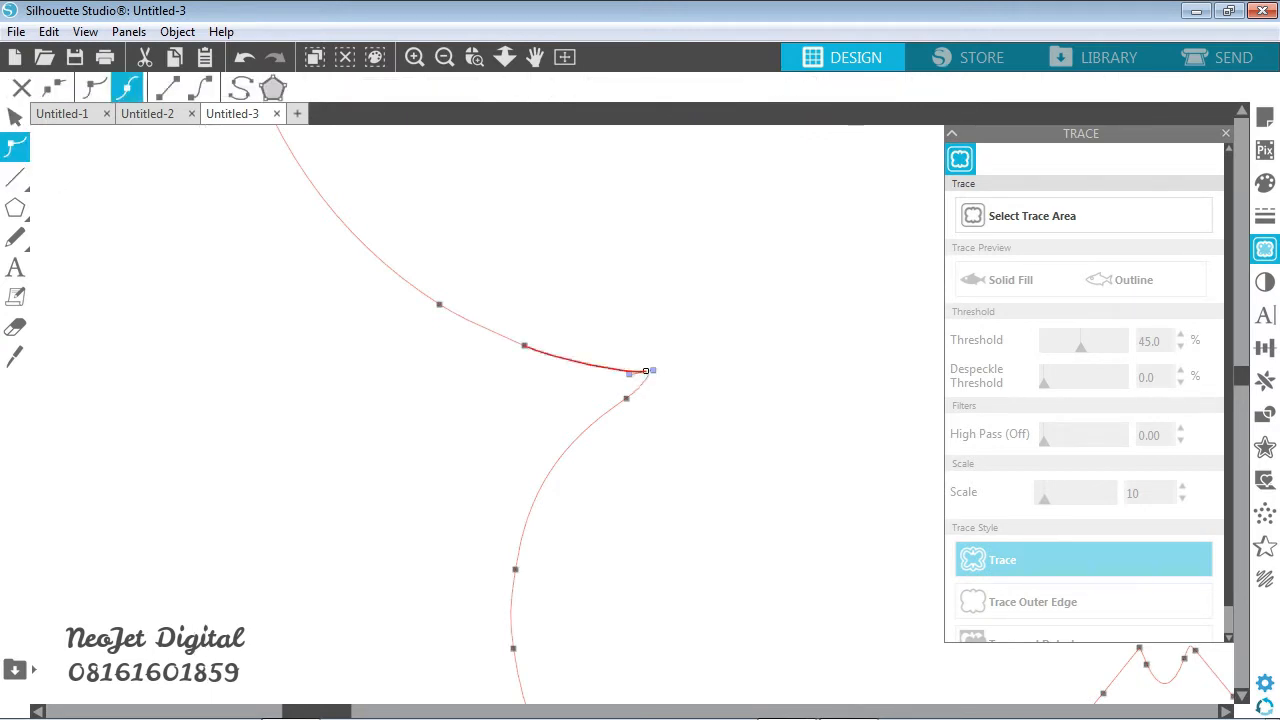
key("Delete")
- Round the notch between the two left wings by moving its lower point down-left and adjusting the neighbouring curve handles
left_click(626, 398)
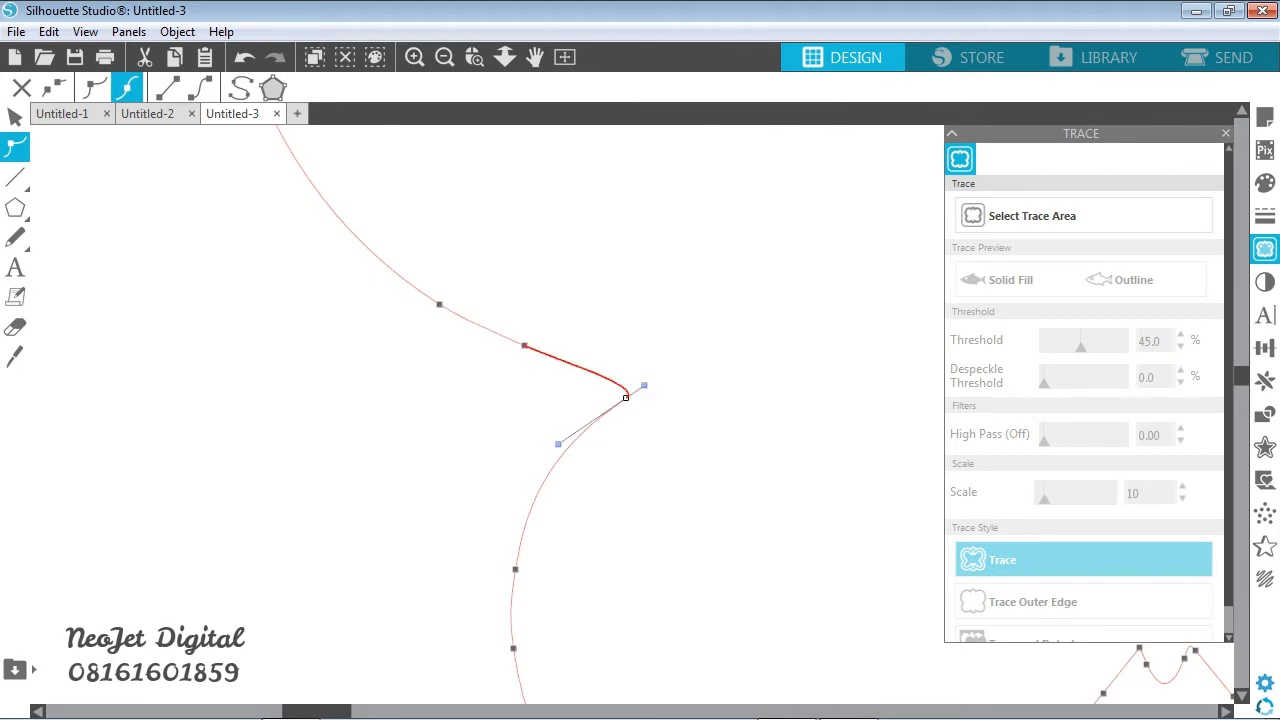
mouse_move(644, 385)
left_mouse_down()
mouse_move(655, 363)
mouse_move(602, 422)
mouse_move(666, 361)
mouse_move(649, 369)
left_mouse_up()
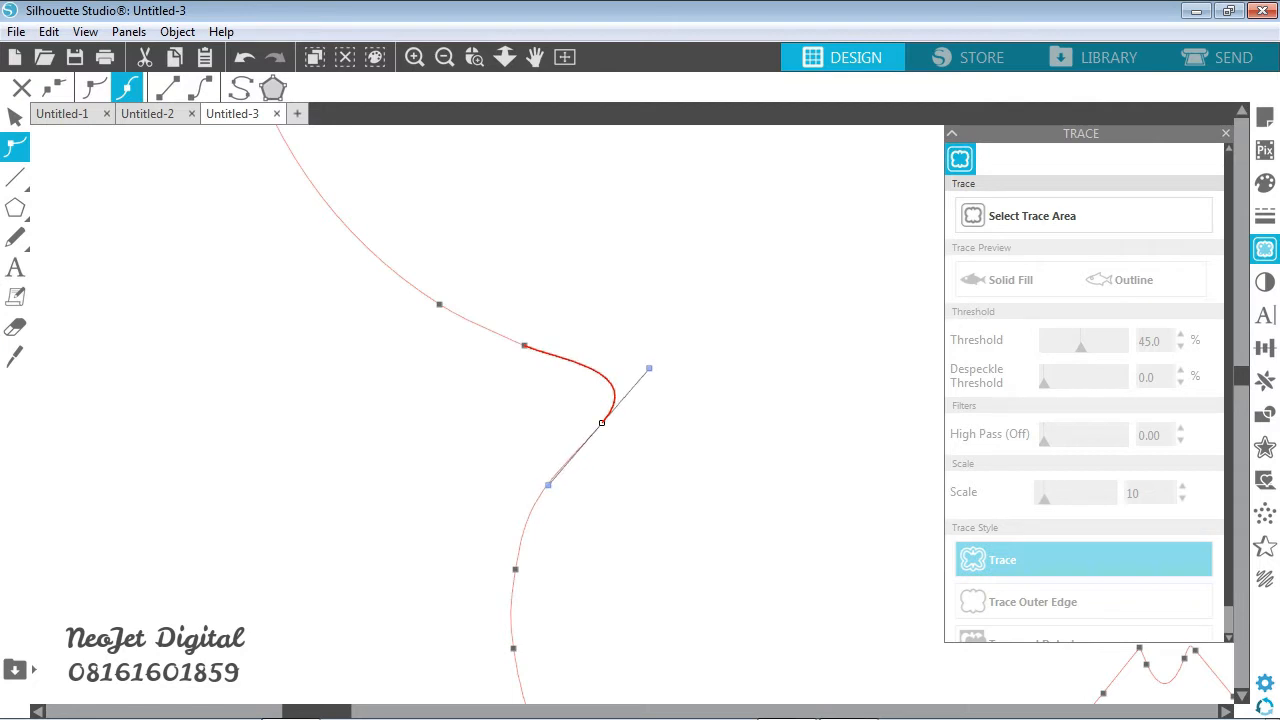
left_click(524, 345)
mouse_move(554, 359)
left_mouse_down()
mouse_move(568, 348)
mouse_move(585, 364)
mouse_move(556, 353)
left_mouse_up()
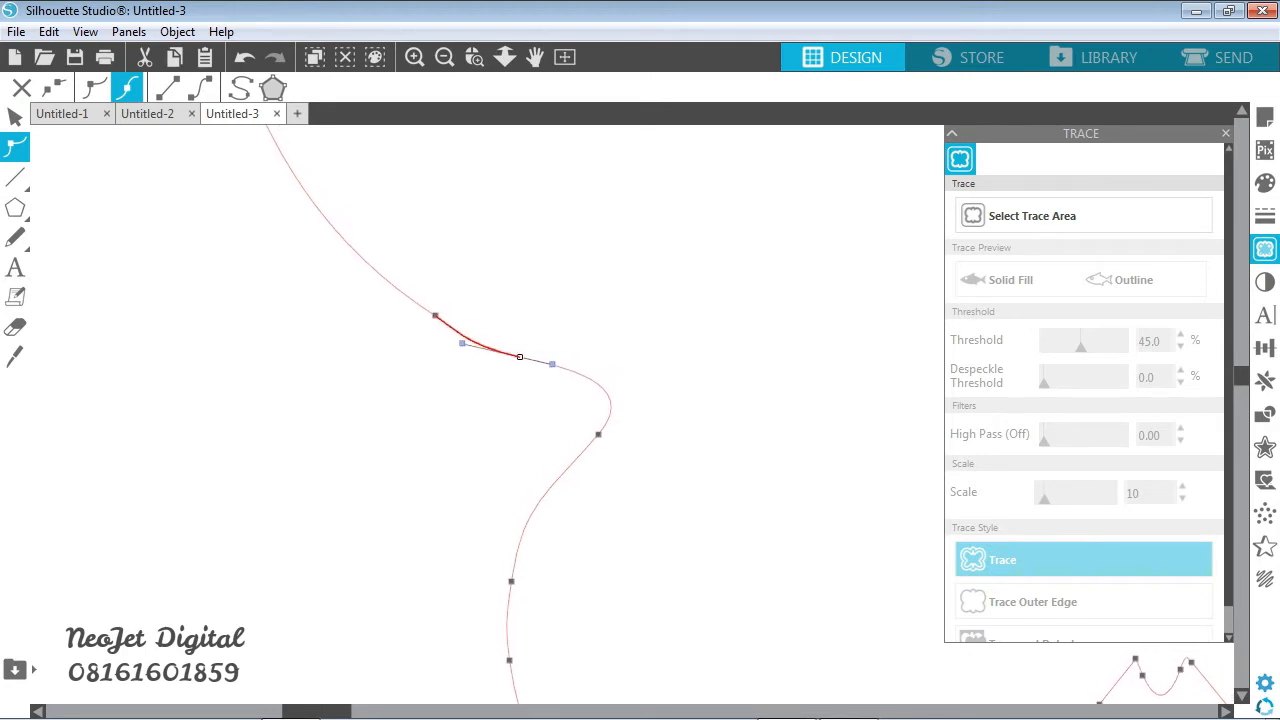
left_click_drag(598, 435, 585, 448)
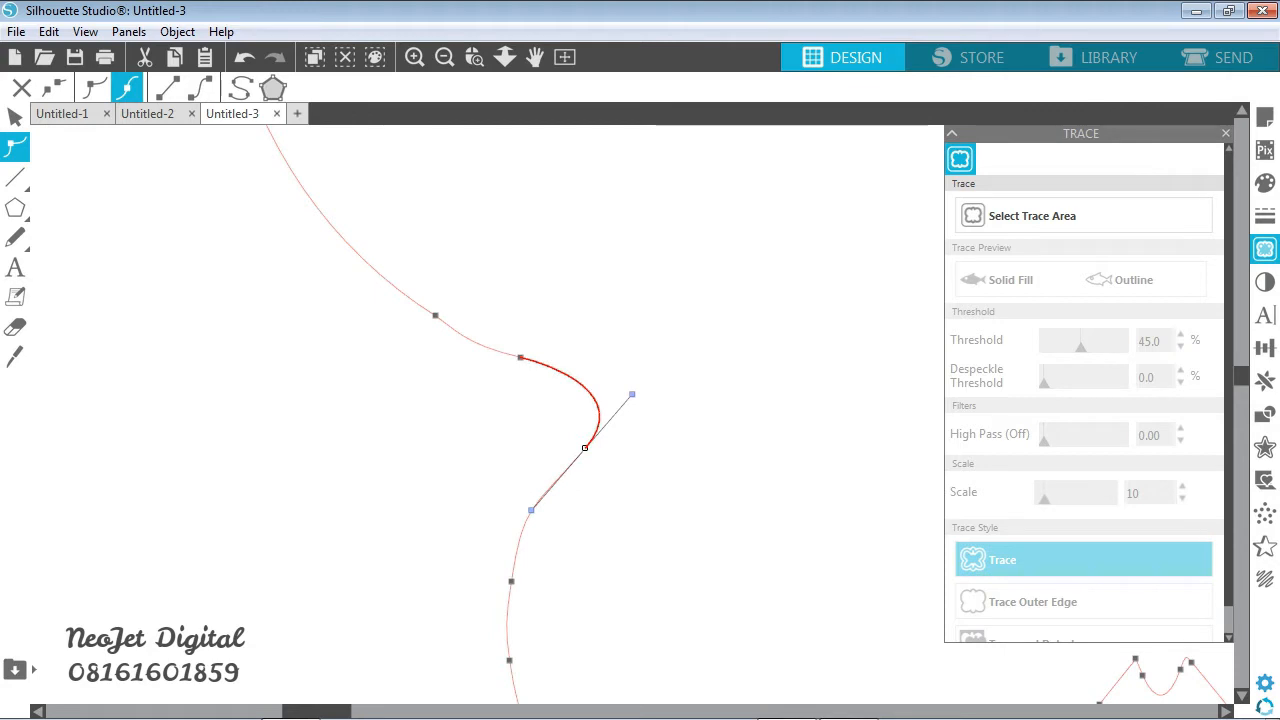
left_click_drag(632, 394, 640, 386)
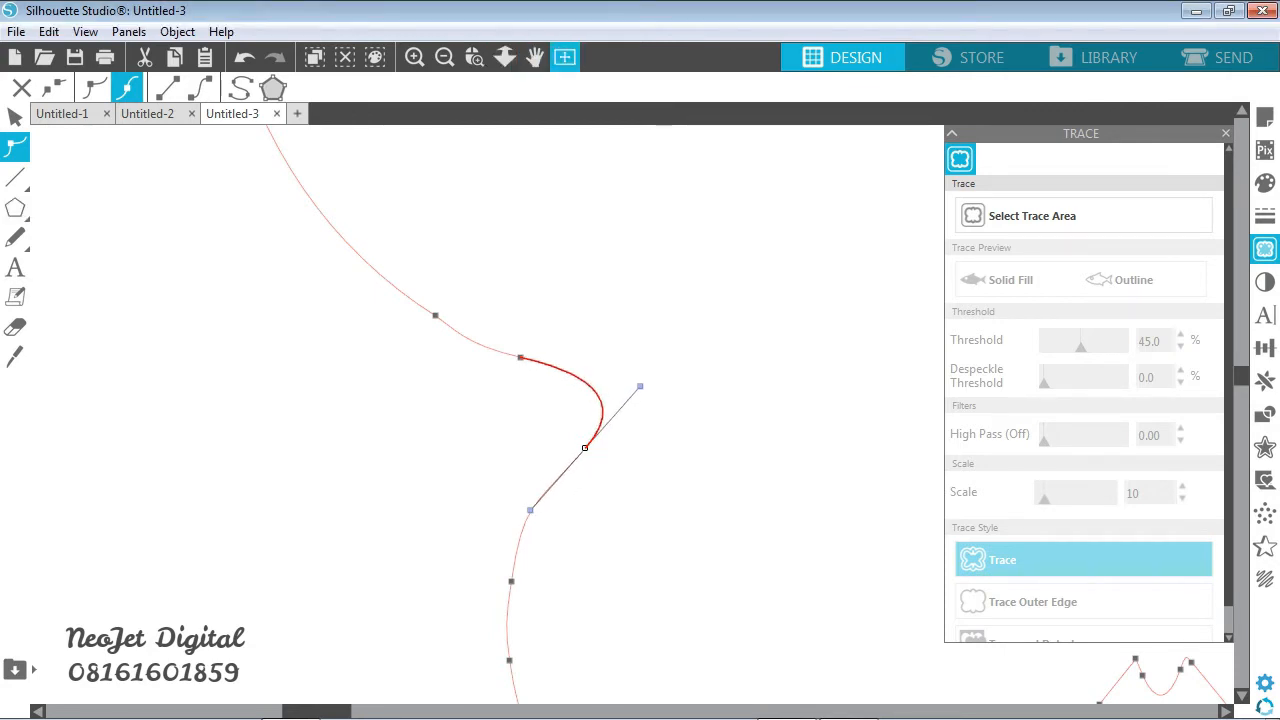
- Close the Trace settings and delete the two edit points forming the sharp tip between the left butterfly's upper and lower right wings
left_click(444, 57)
left_click(444, 57)
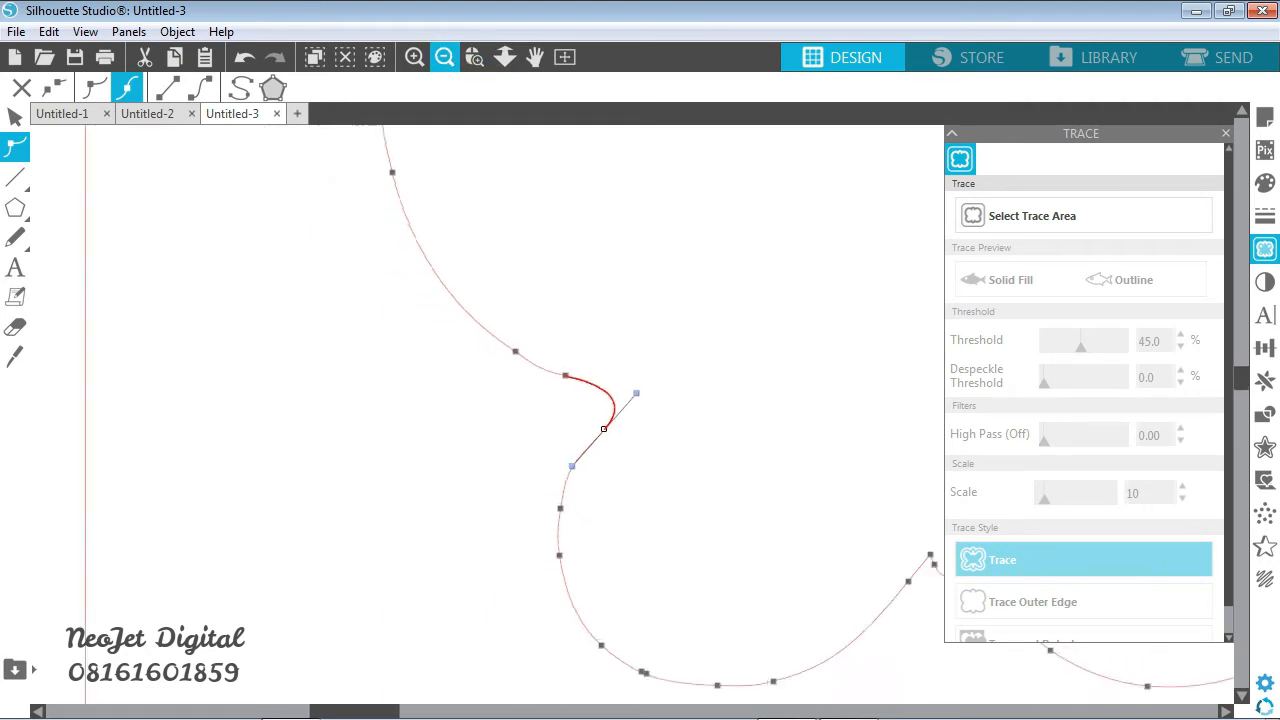
left_click(444, 57)
left_click(444, 57)
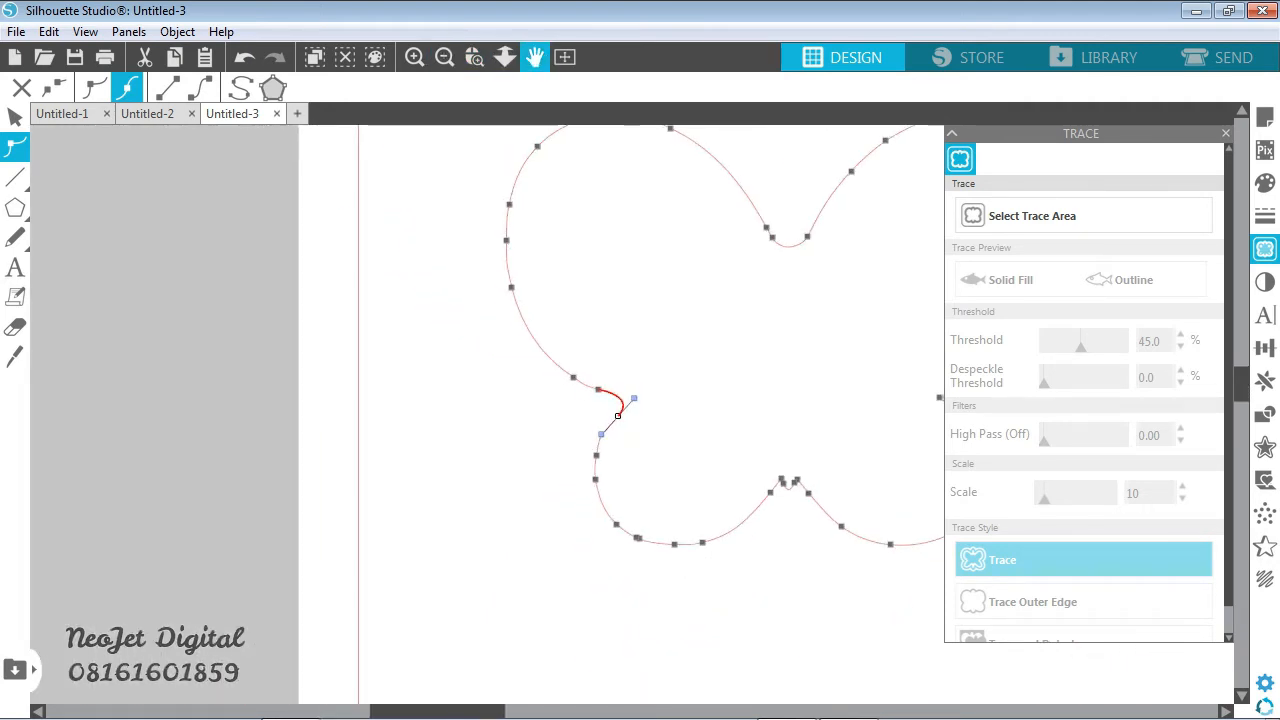
left_click(535, 57)
left_click_drag(640, 330, 330, 333)
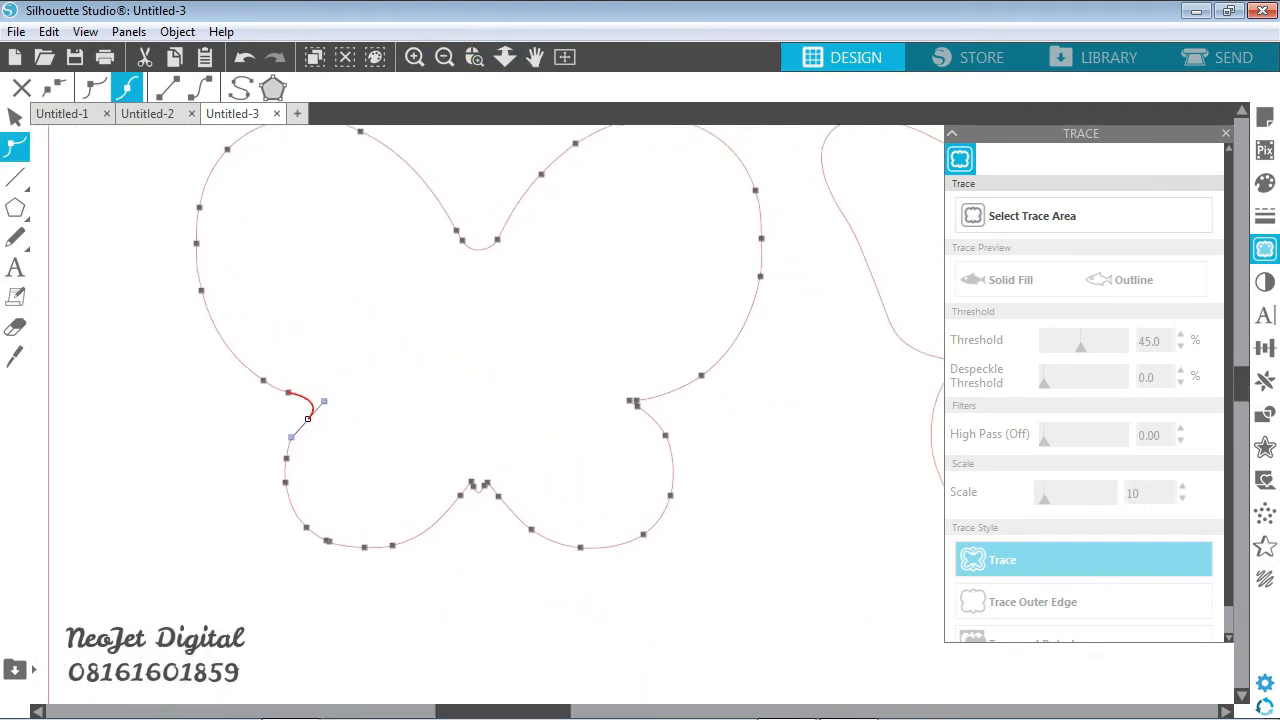
left_click(474, 57)
left_click_drag(253, 356, 755, 465)
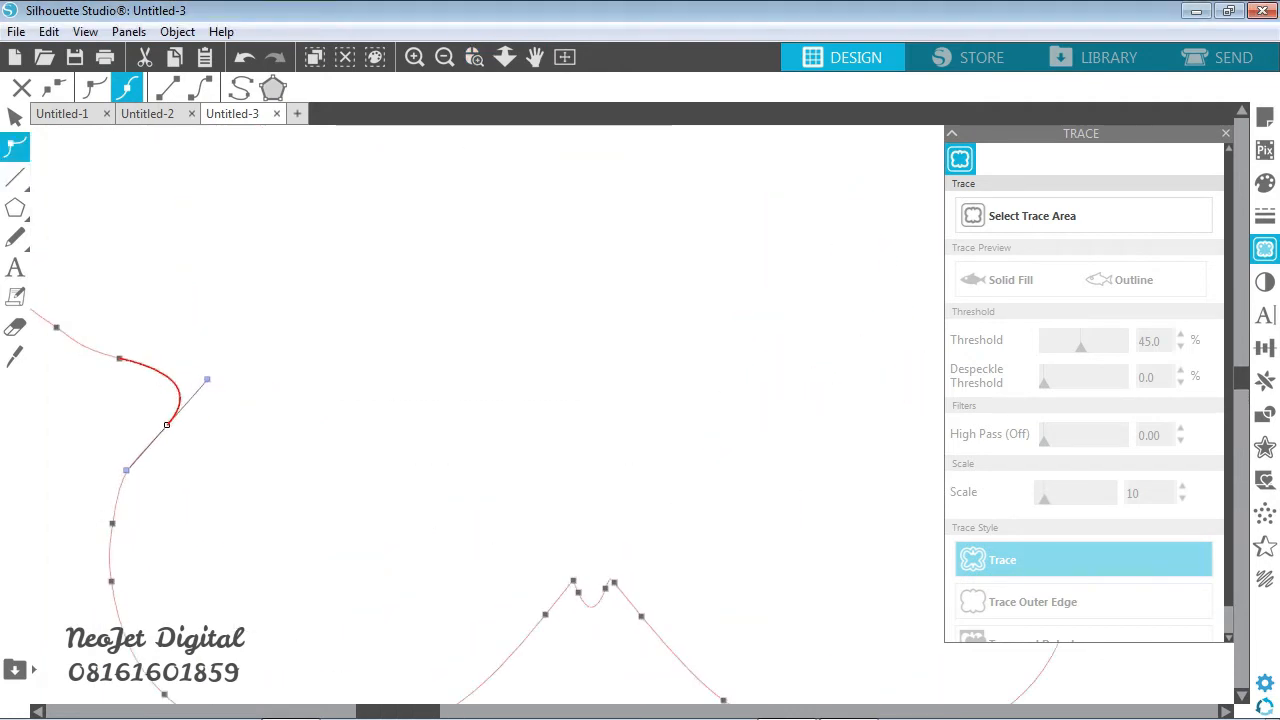
left_click(535, 57)
left_click_drag(620, 380, 519, 364)
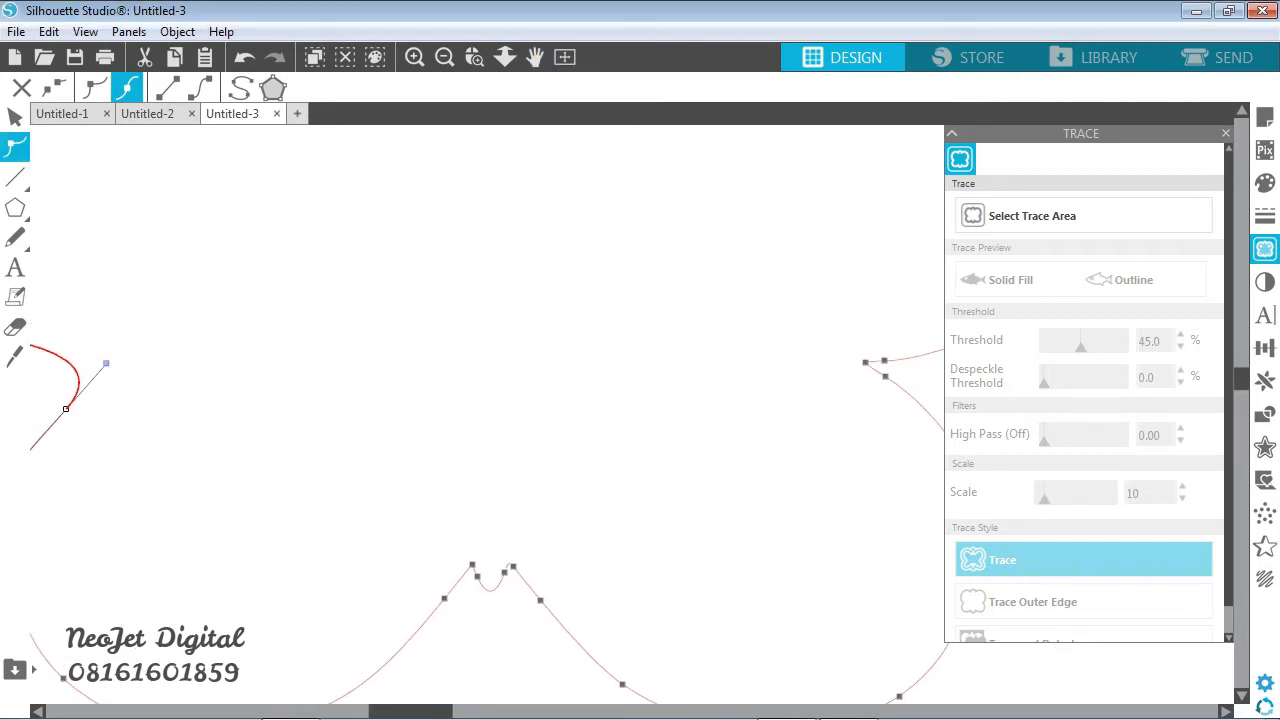
left_click(1265, 249)
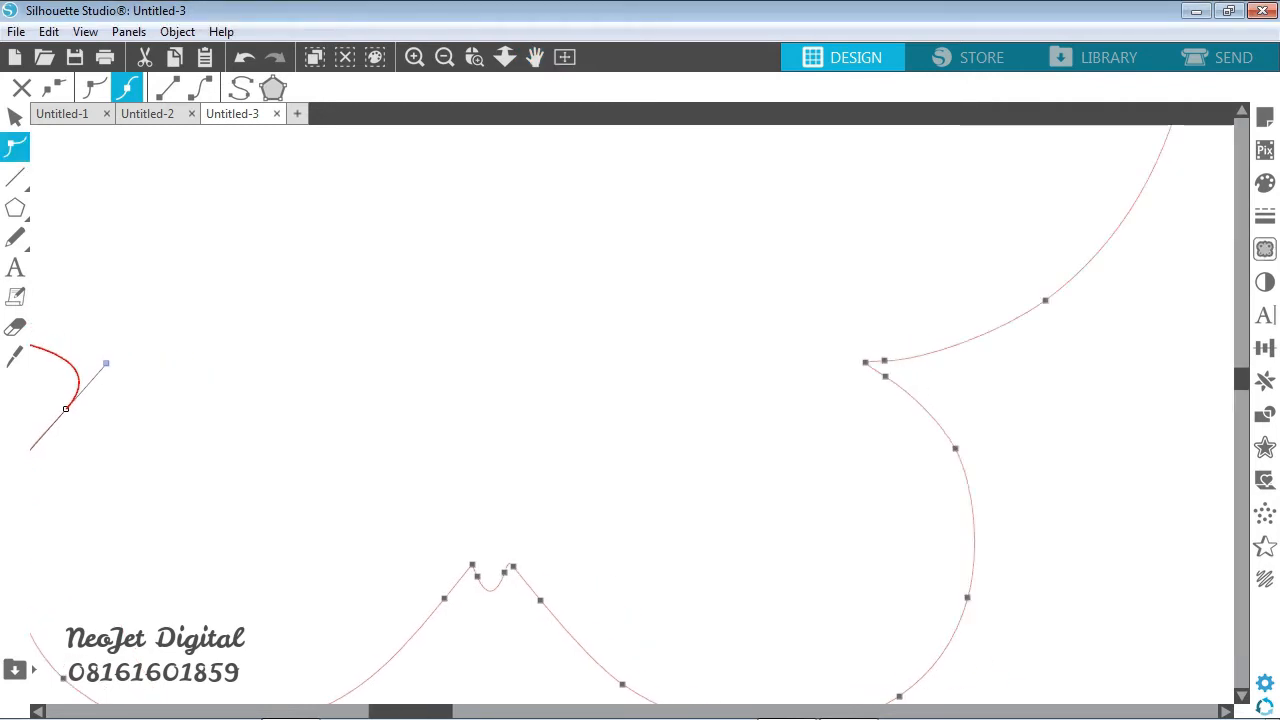
left_click(865, 362)
key("Delete")
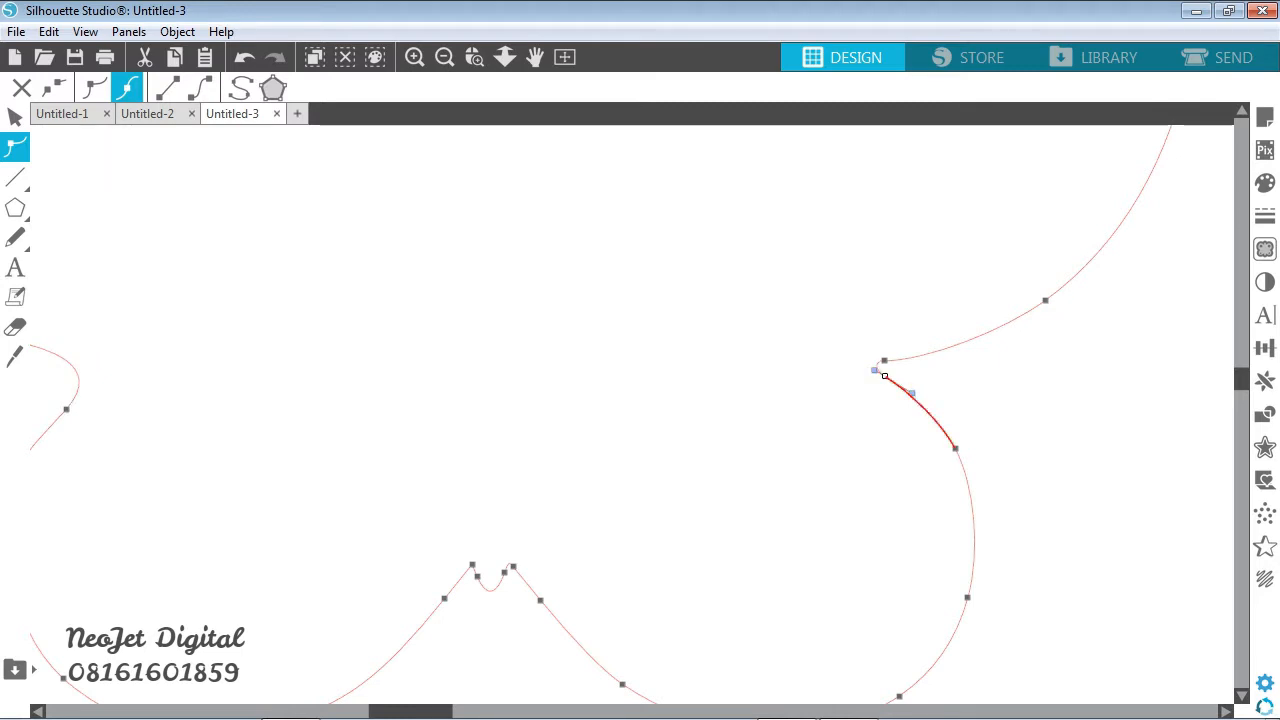
left_click(884, 360)
key("Delete")
- Round the notch between the two right wings by shifting its neighbouring points and stretching the lower point's curve handle up-left
left_click_drag(885, 376, 852, 322)
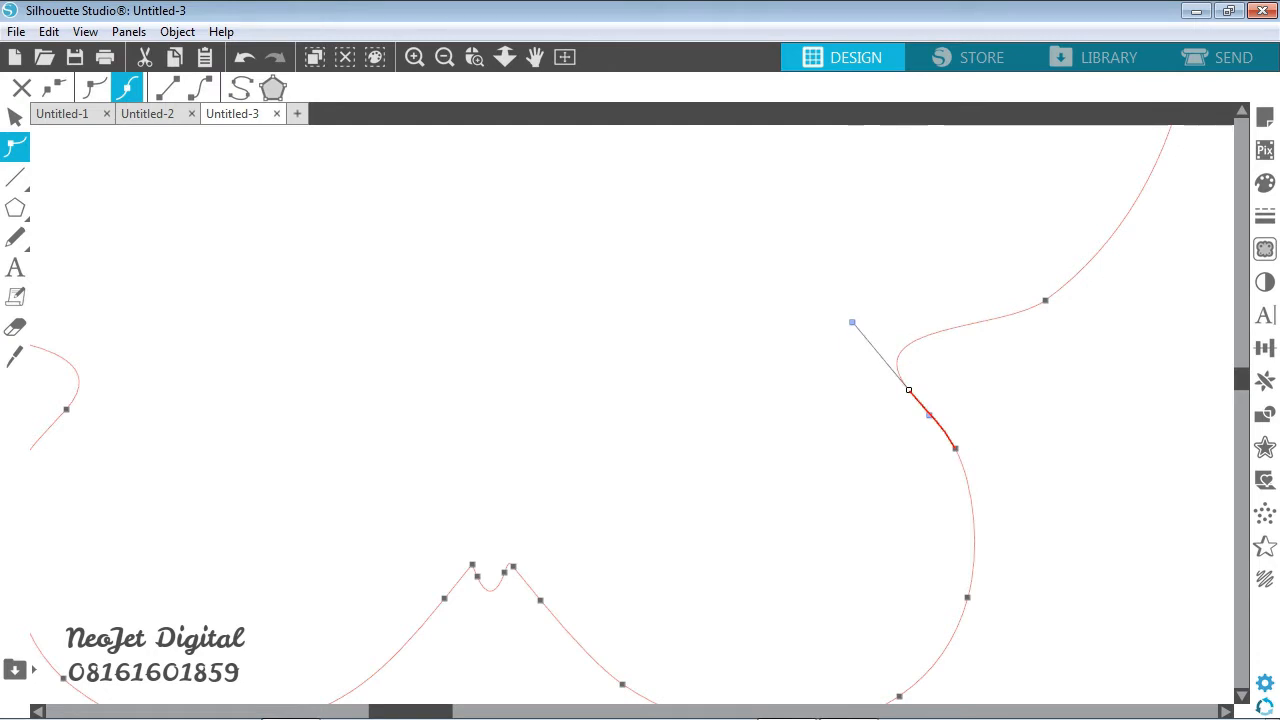
left_click_drag(1045, 300, 1046, 287)
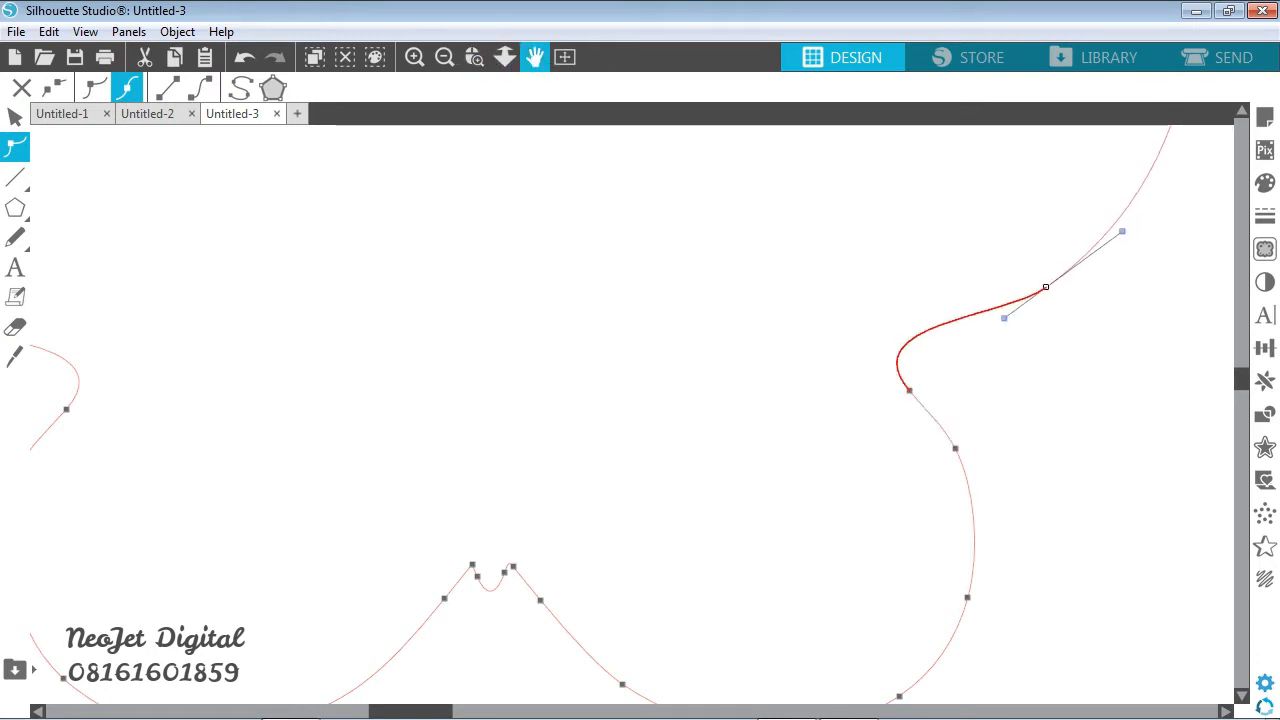
left_click(535, 57)
left_click_drag(590, 290, 664, 295)
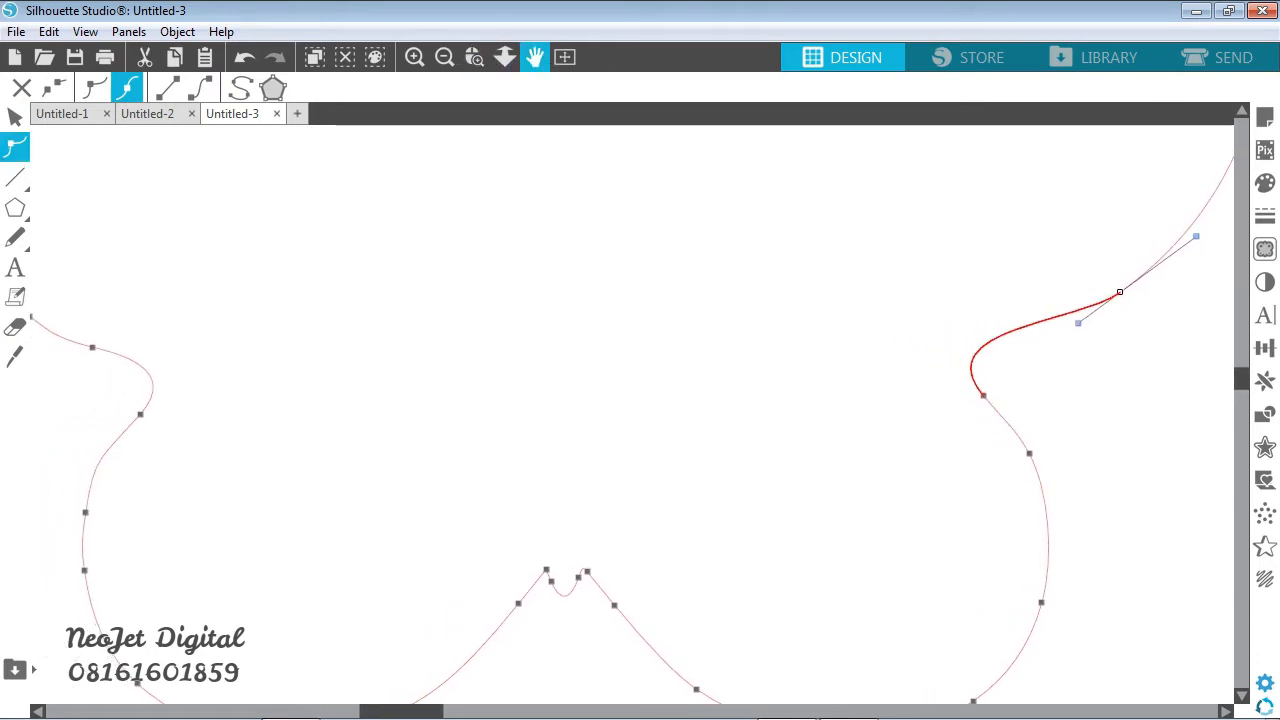
left_click_drag(1029, 453, 1036, 470)
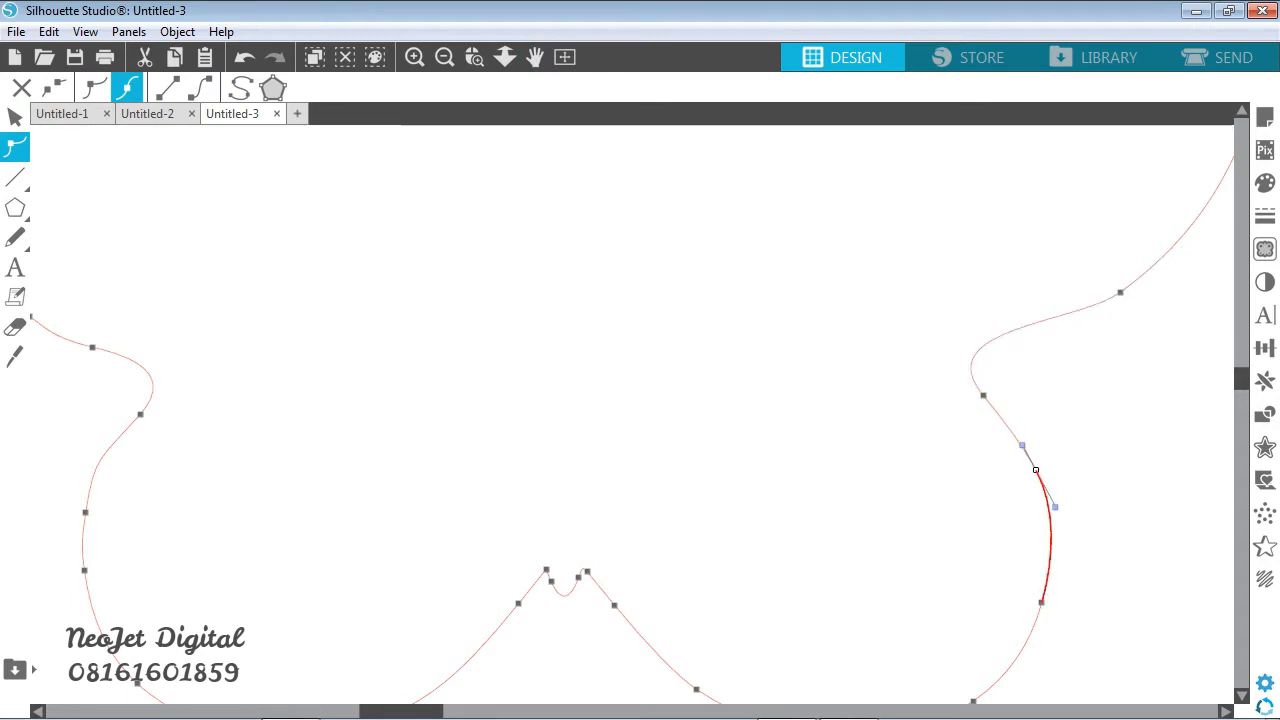
left_click_drag(983, 395, 988, 404)
left_click_drag(931, 336, 904, 314)
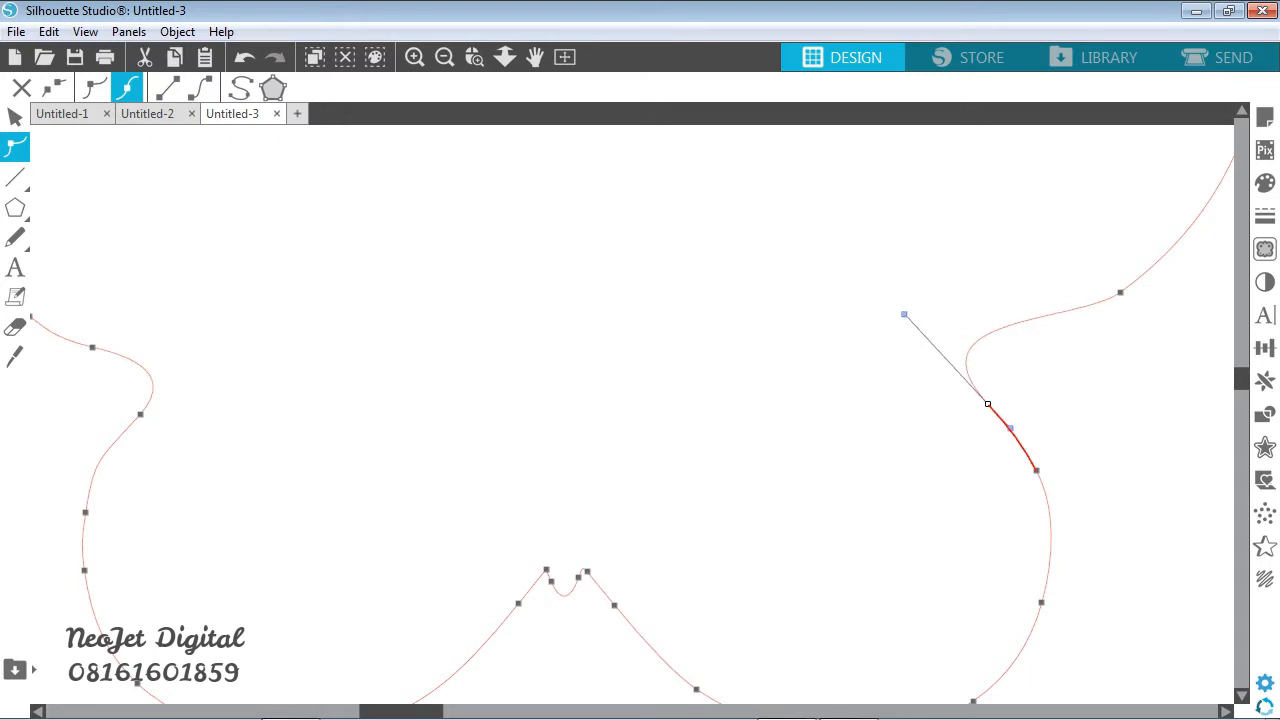
left_click_drag(1120, 292, 1119, 290)
- Refine the left butterfly's right wing notch by moving its upper point down-left and its lower point slightly down, then leave point editing
left_click(445, 57)
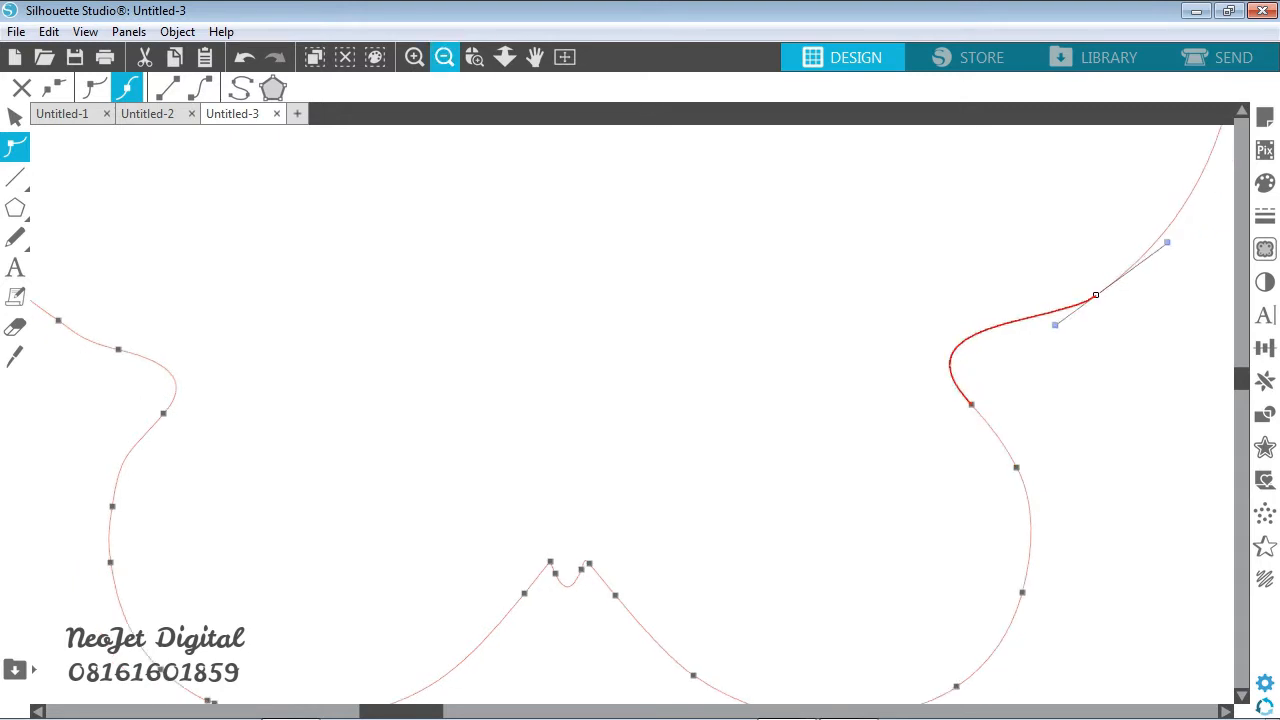
left_click(445, 57)
left_click(445, 57)
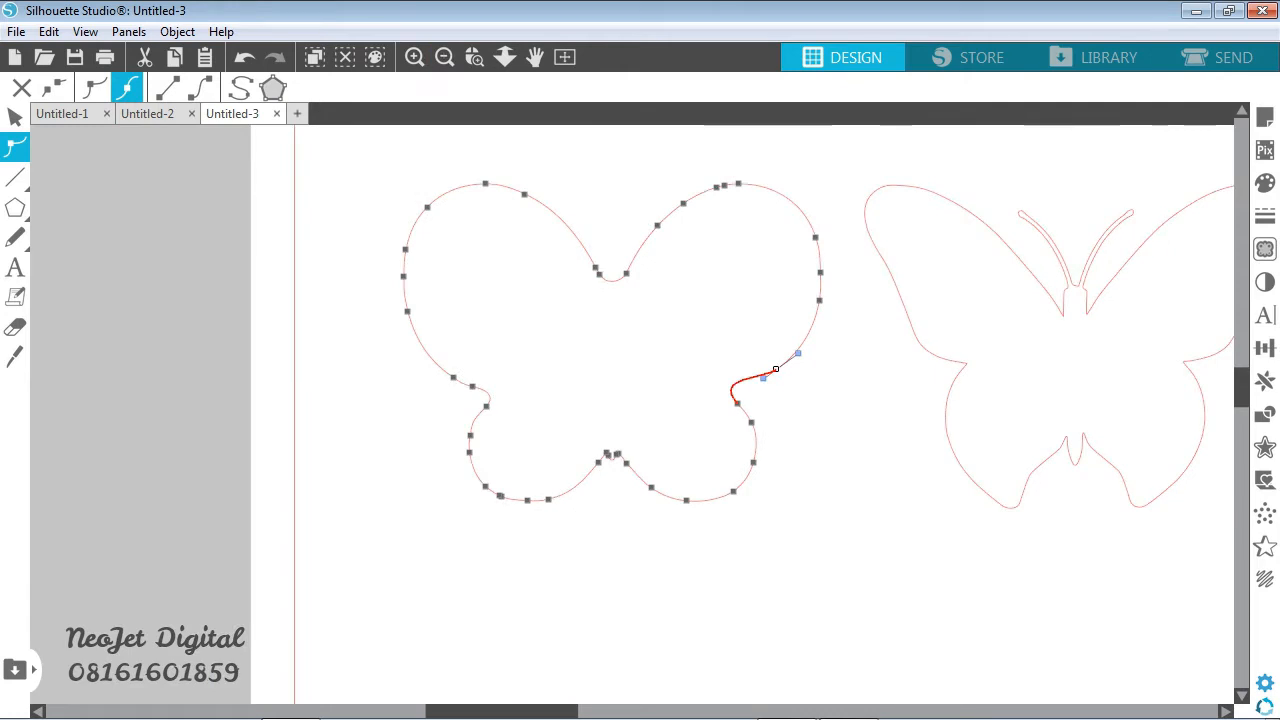
left_click(600, 160)
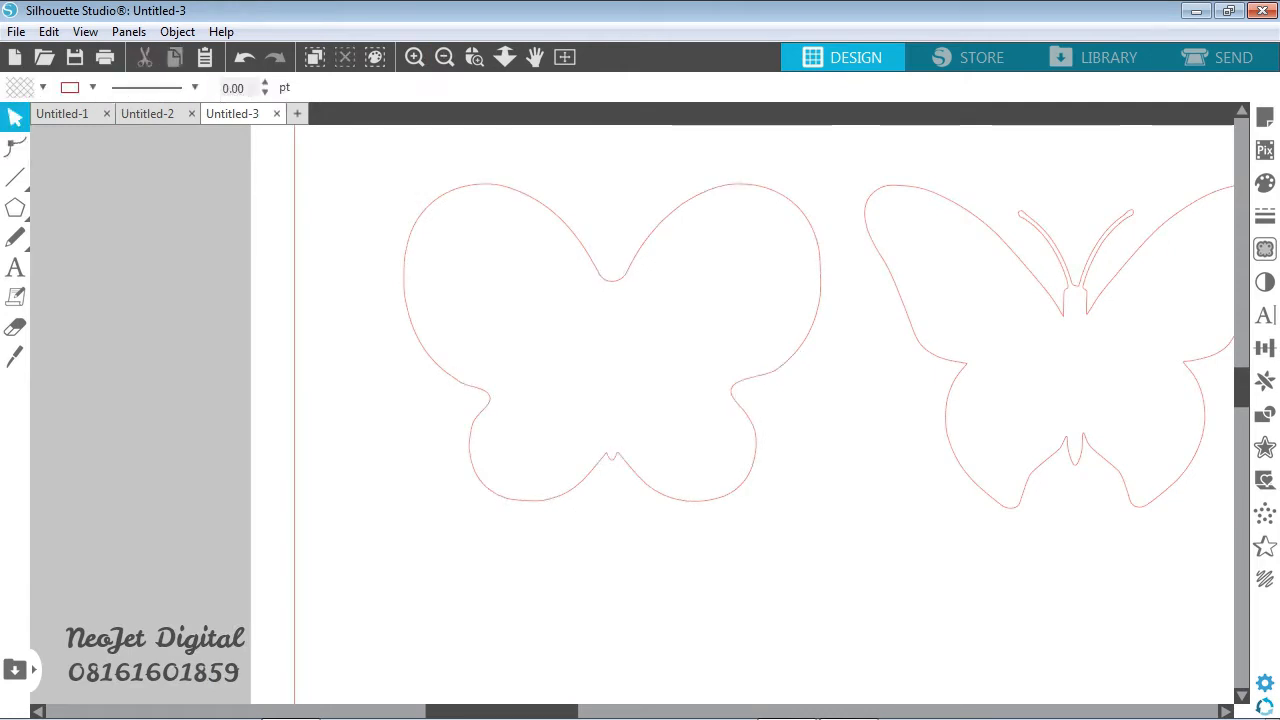
left_click(612, 342)
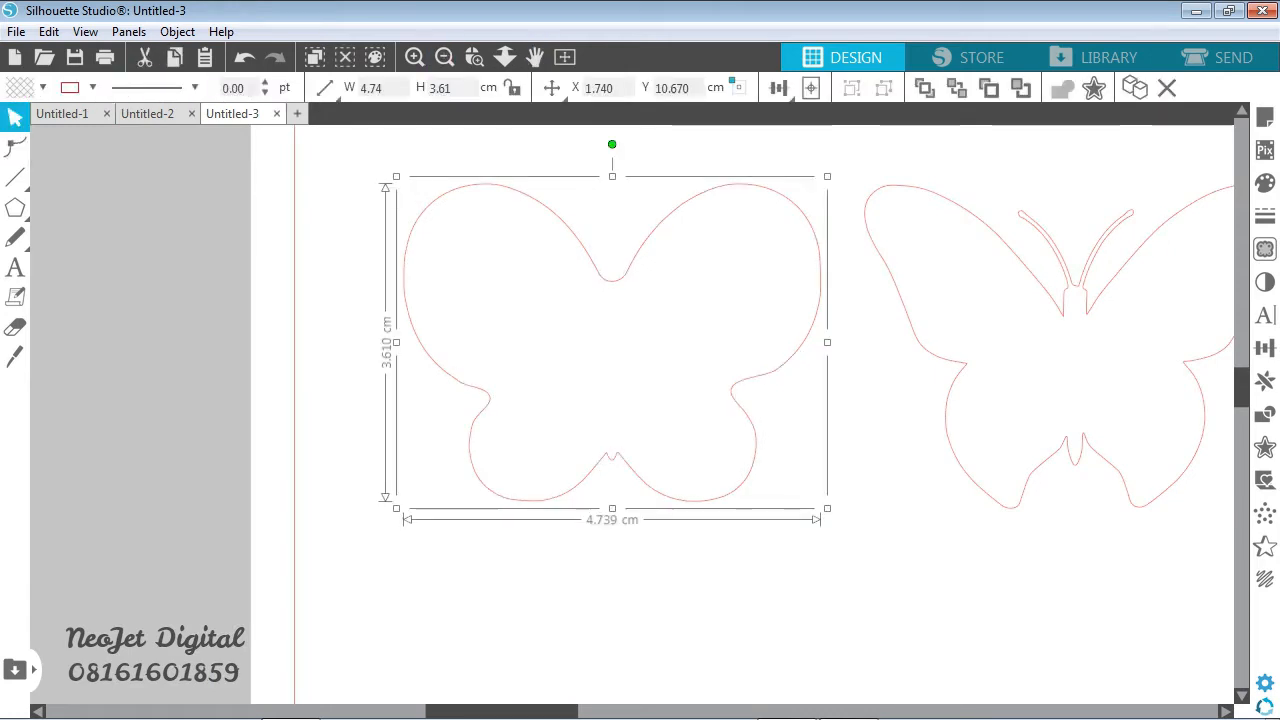
left_click(15, 148)
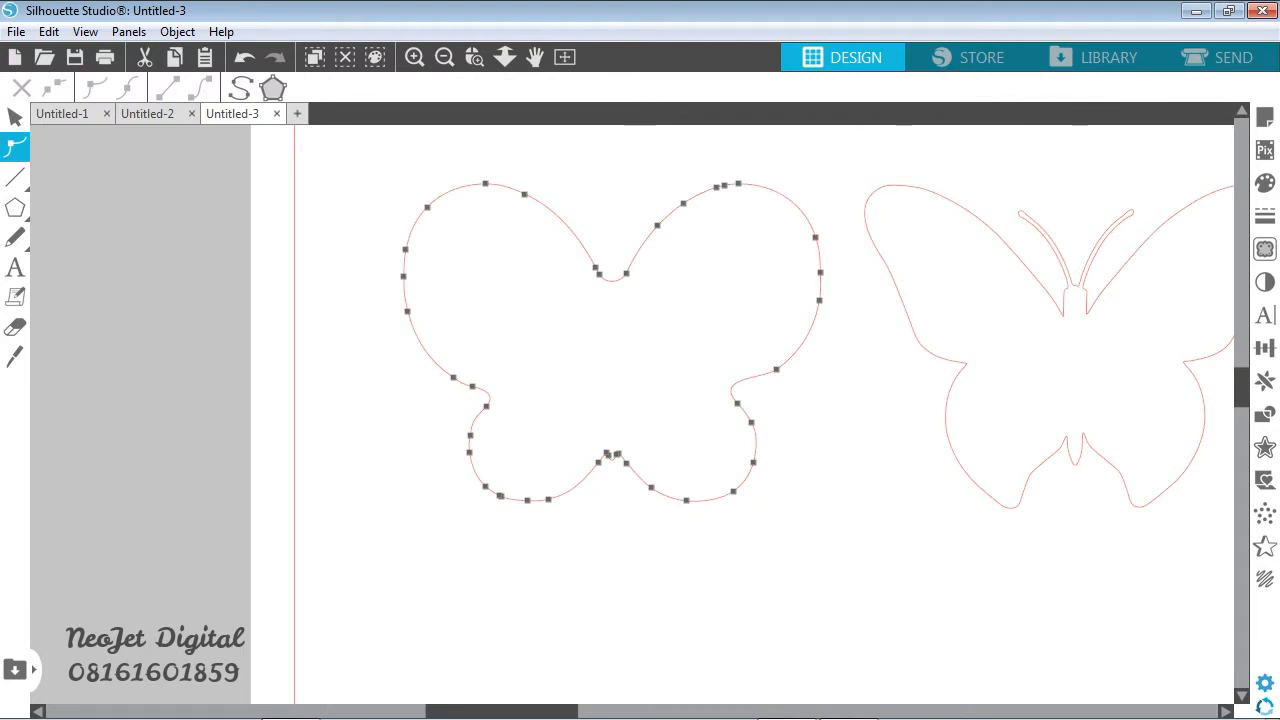
left_click_drag(776, 369, 745, 387)
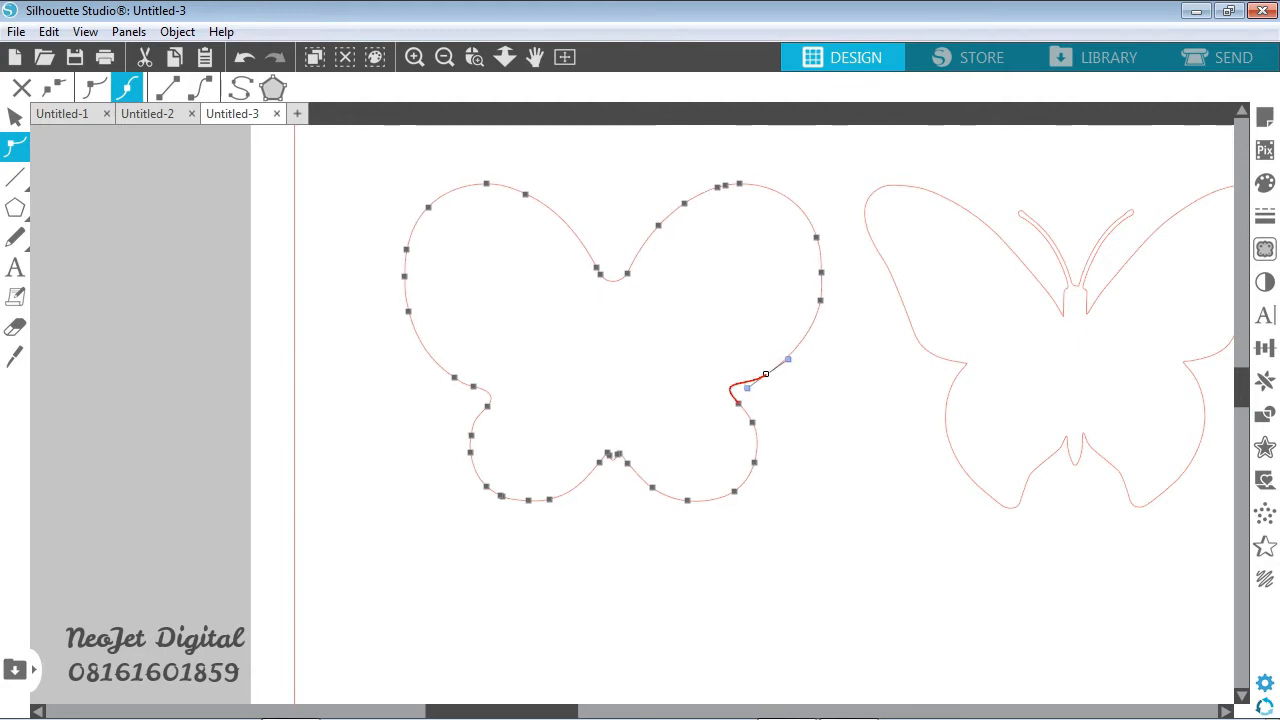
left_click(752, 421)
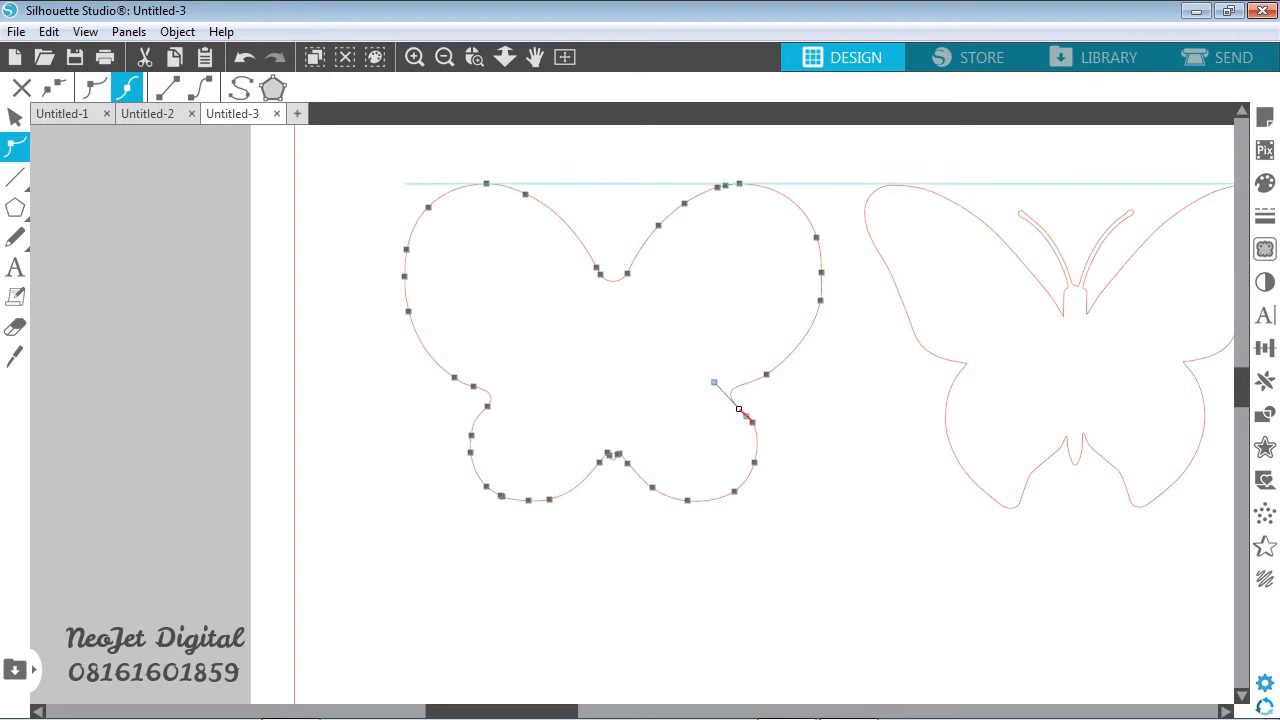
left_click(15, 117)
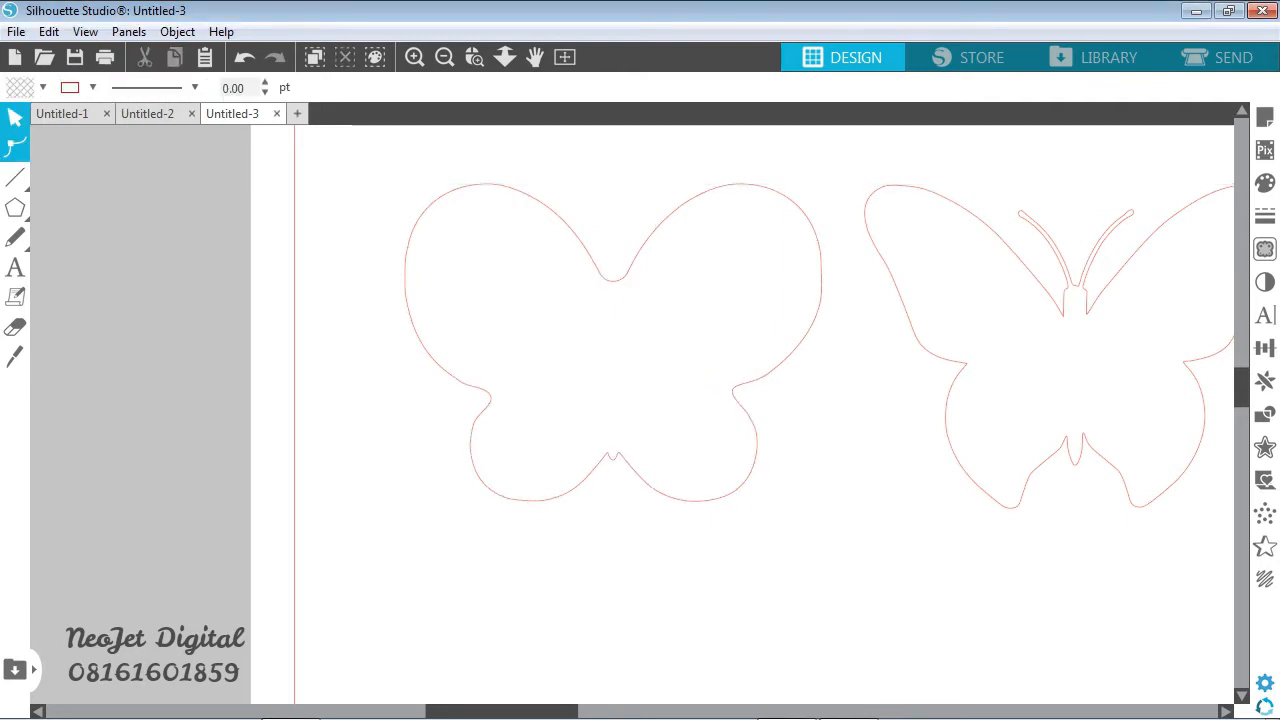
- Delete the two inner edit points of the small tail bump between the left butterfly's lower wings
left_click(475, 57)
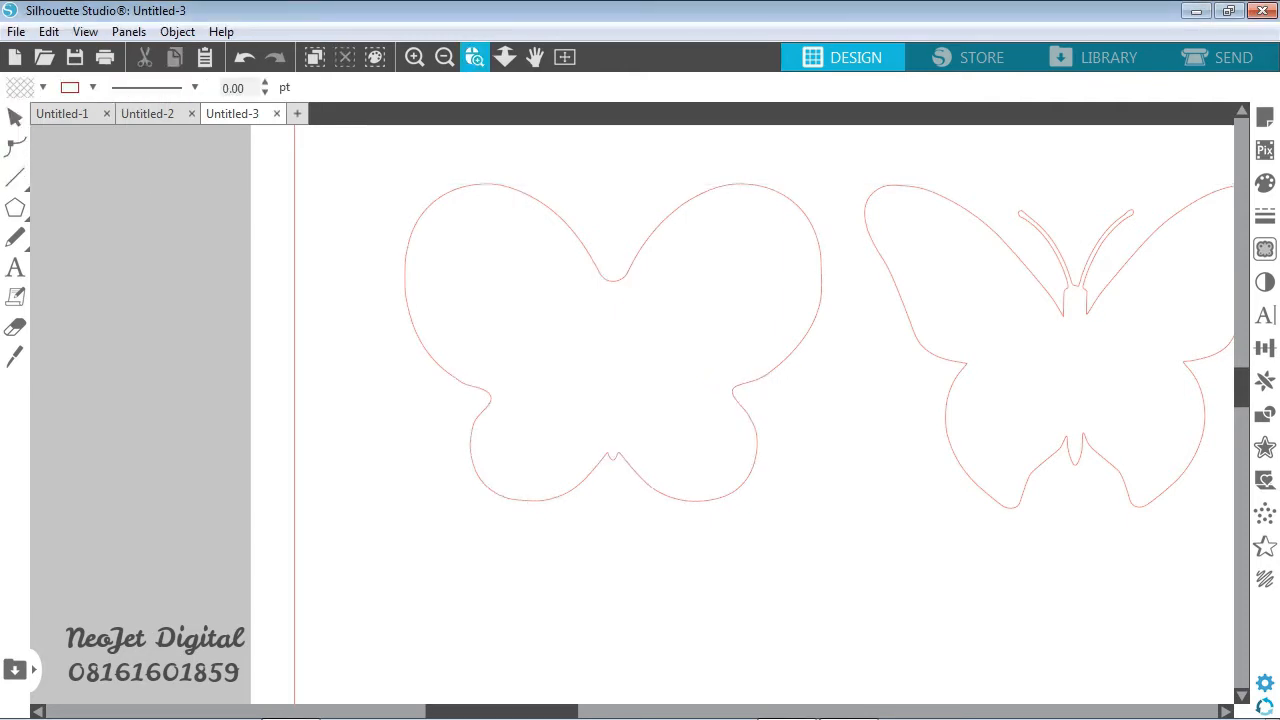
left_click_drag(580, 428, 634, 477)
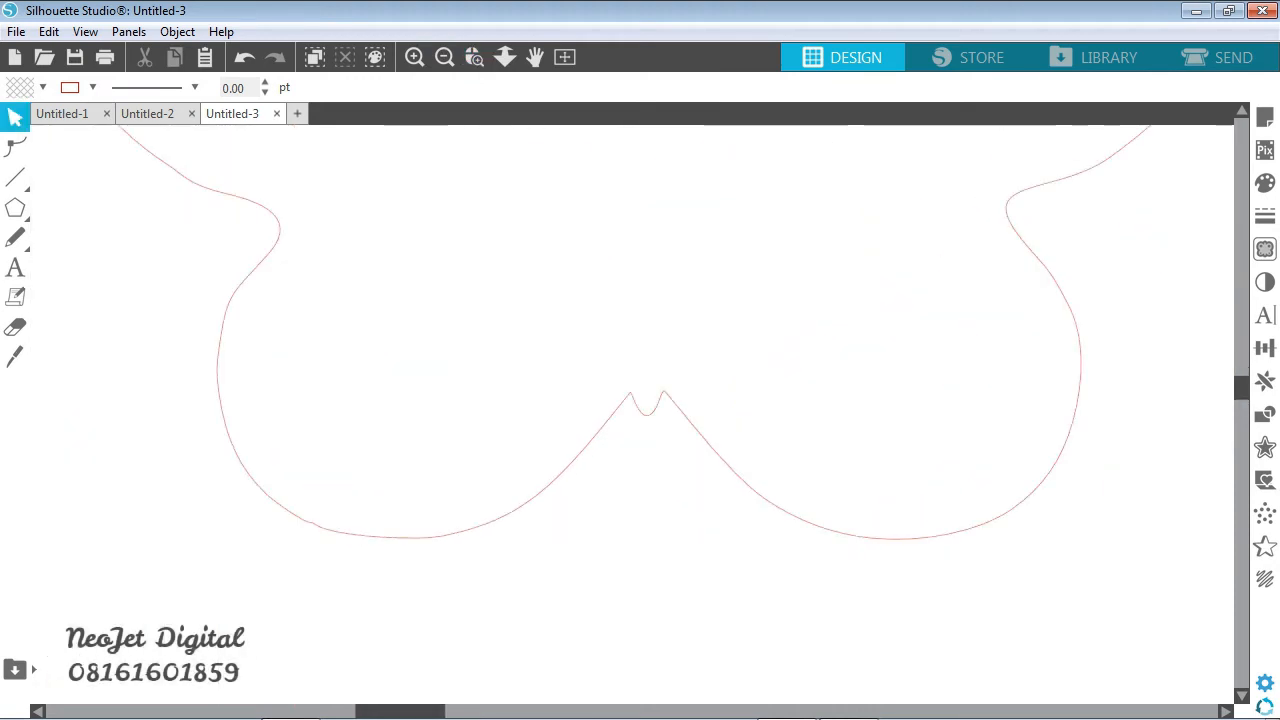
left_click(15, 147)
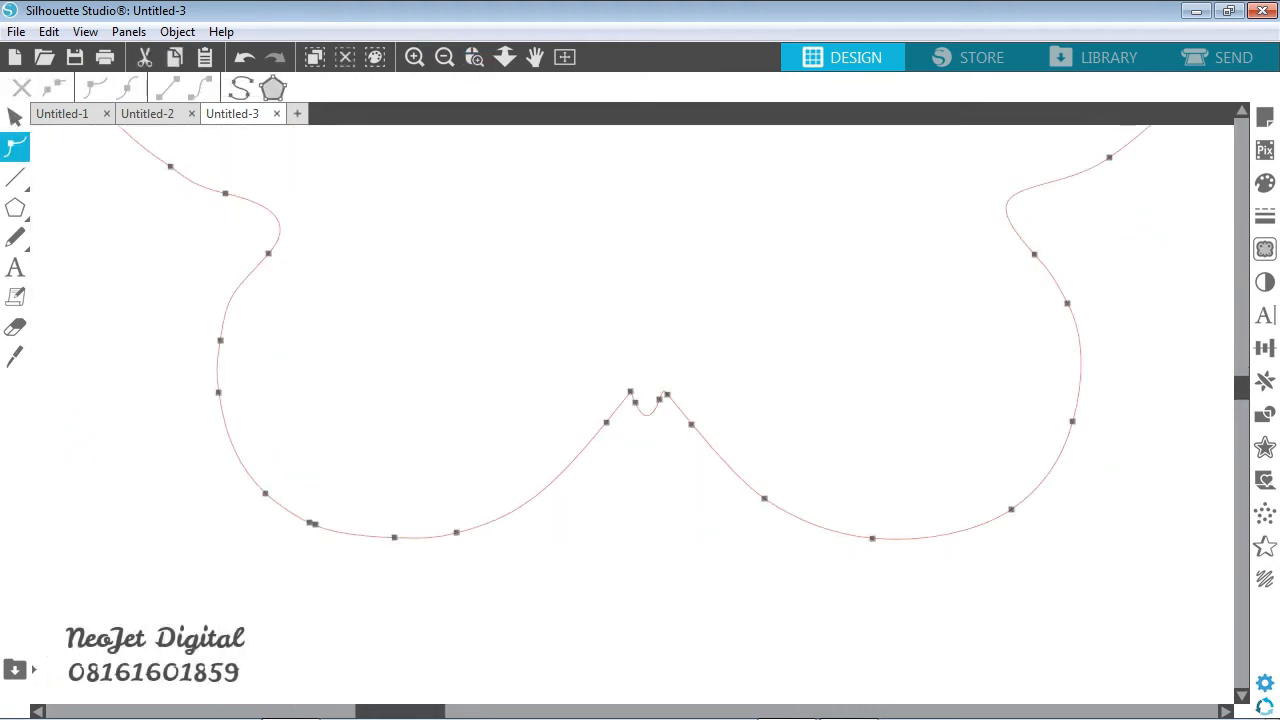
left_click(635, 402)
key("Delete")
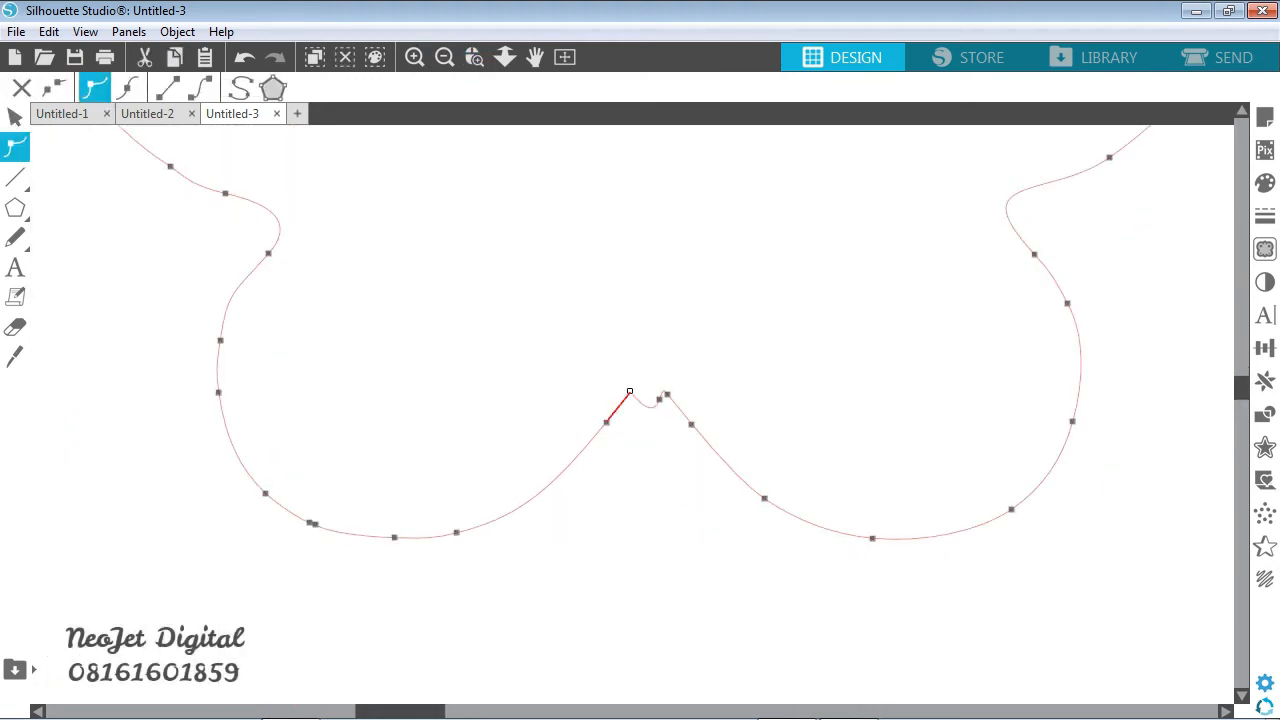
left_click(659, 399)
key("Delete")
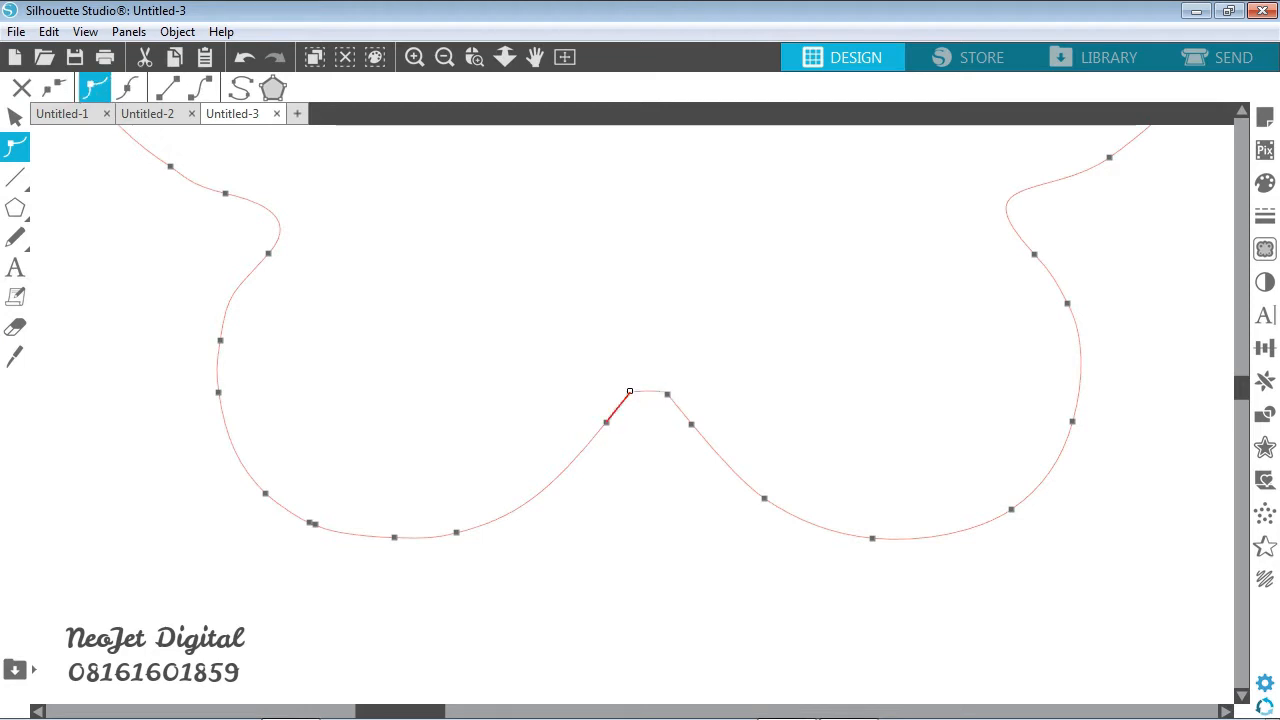
- Curve the remaining segment between the lower wings into a shallow rounded arch, setting its left end point to smooth
left_click(667, 394)
left_click_drag(663, 389, 657, 373)
left_click(629, 391)
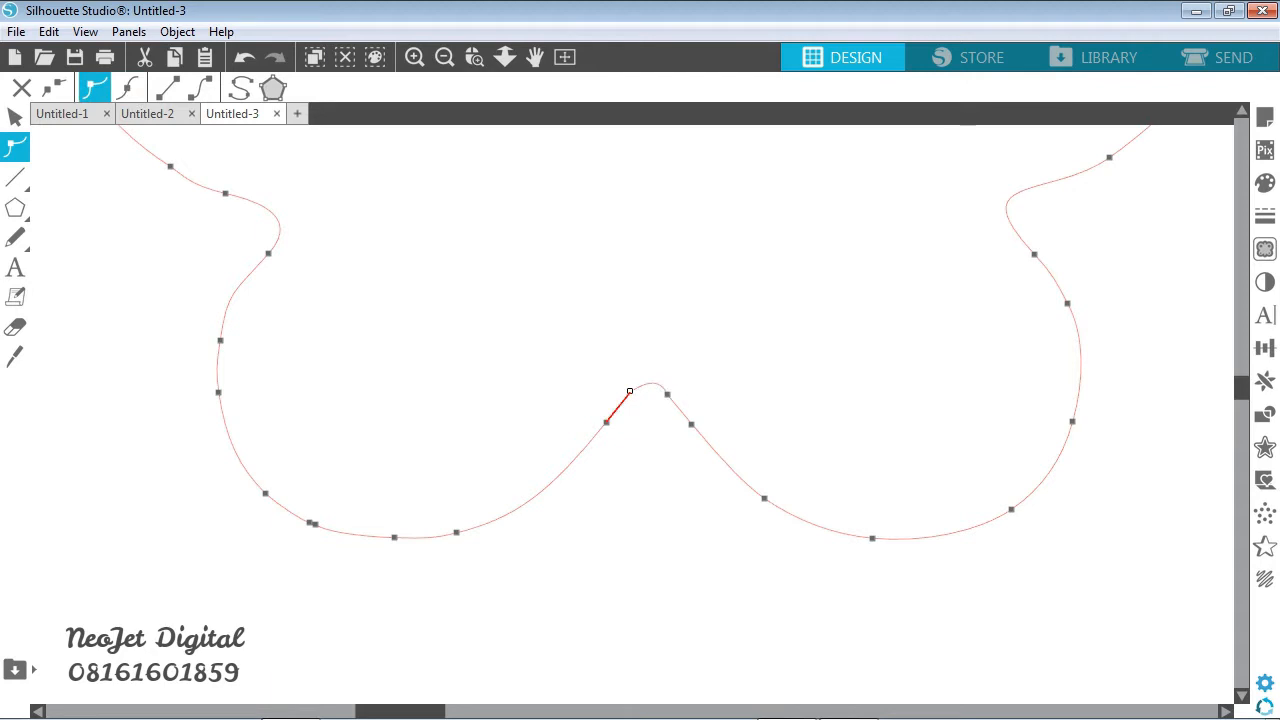
right_click(629, 391)
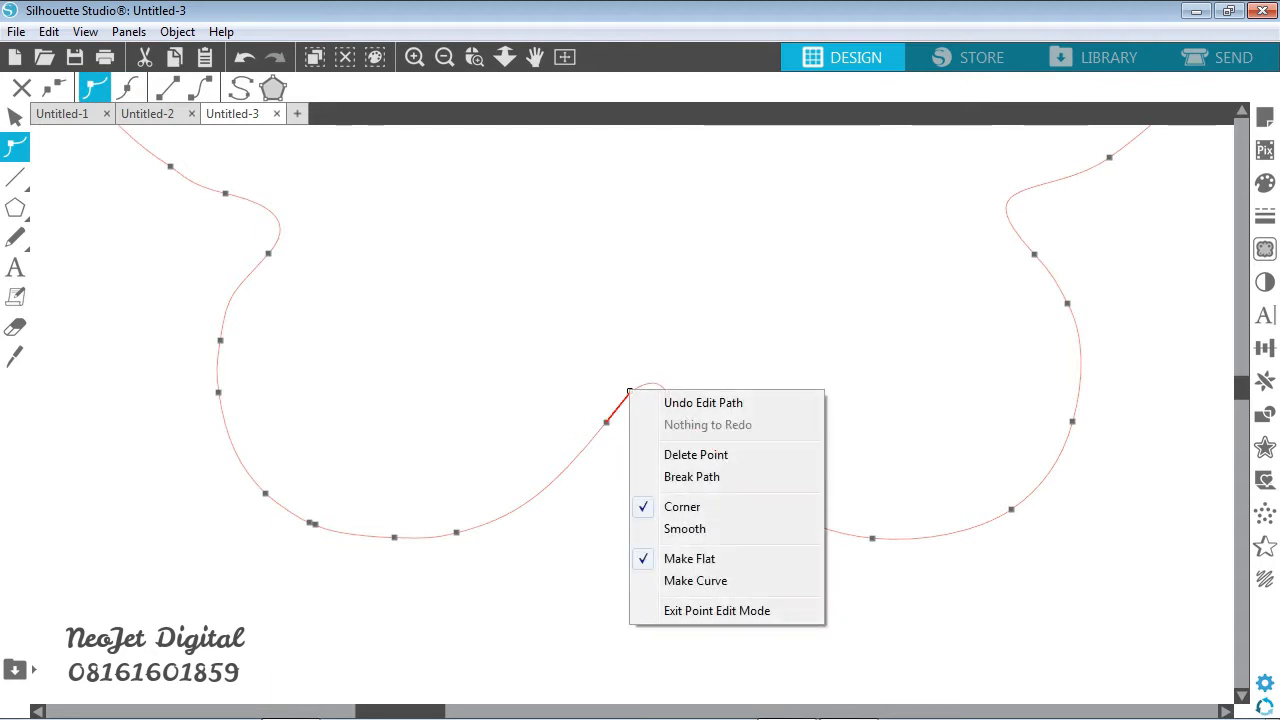
left_click(692, 477)
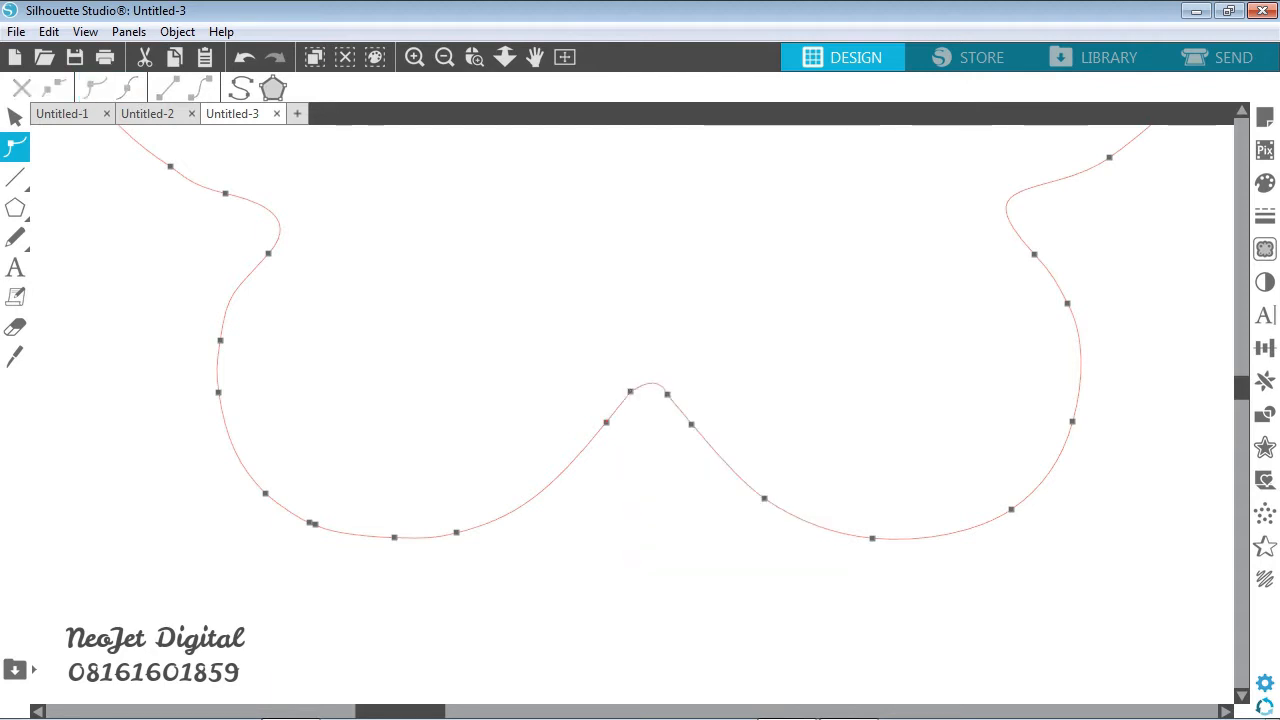
left_click(629, 391)
left_click(127, 88)
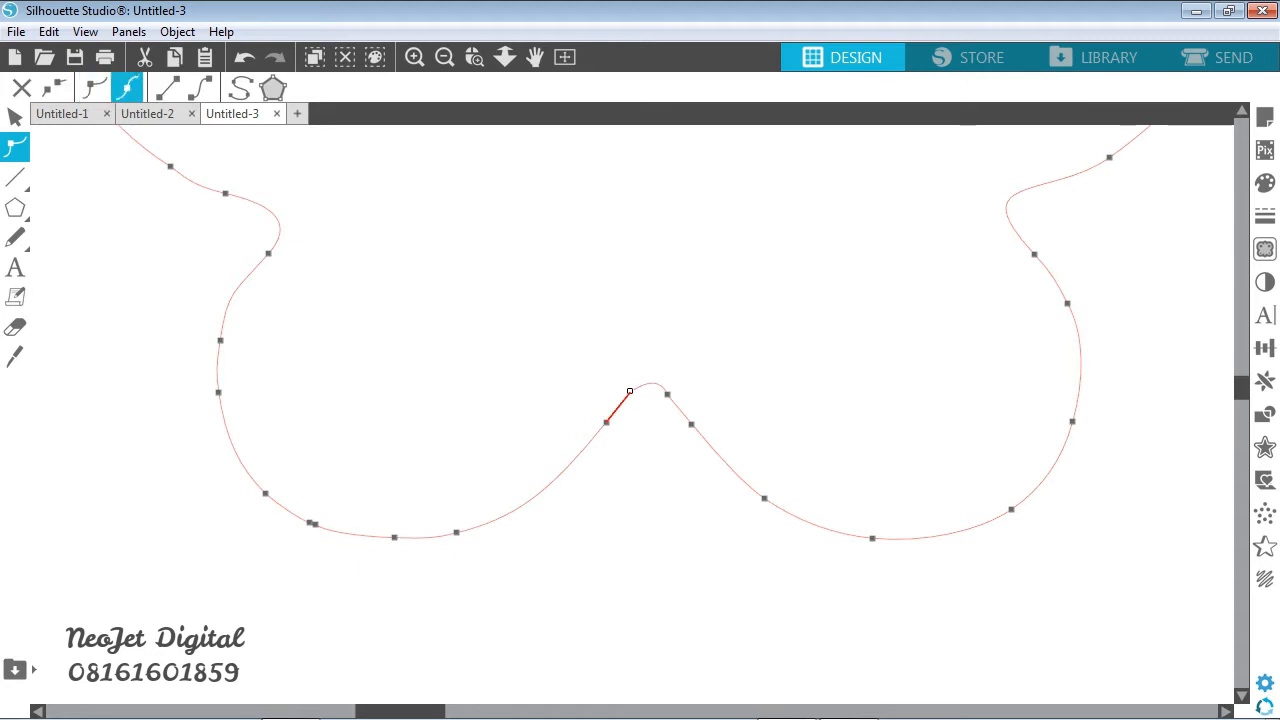
left_click(638, 387)
left_click_drag(652, 380, 651, 377)
key("Delete")
key("Escape")
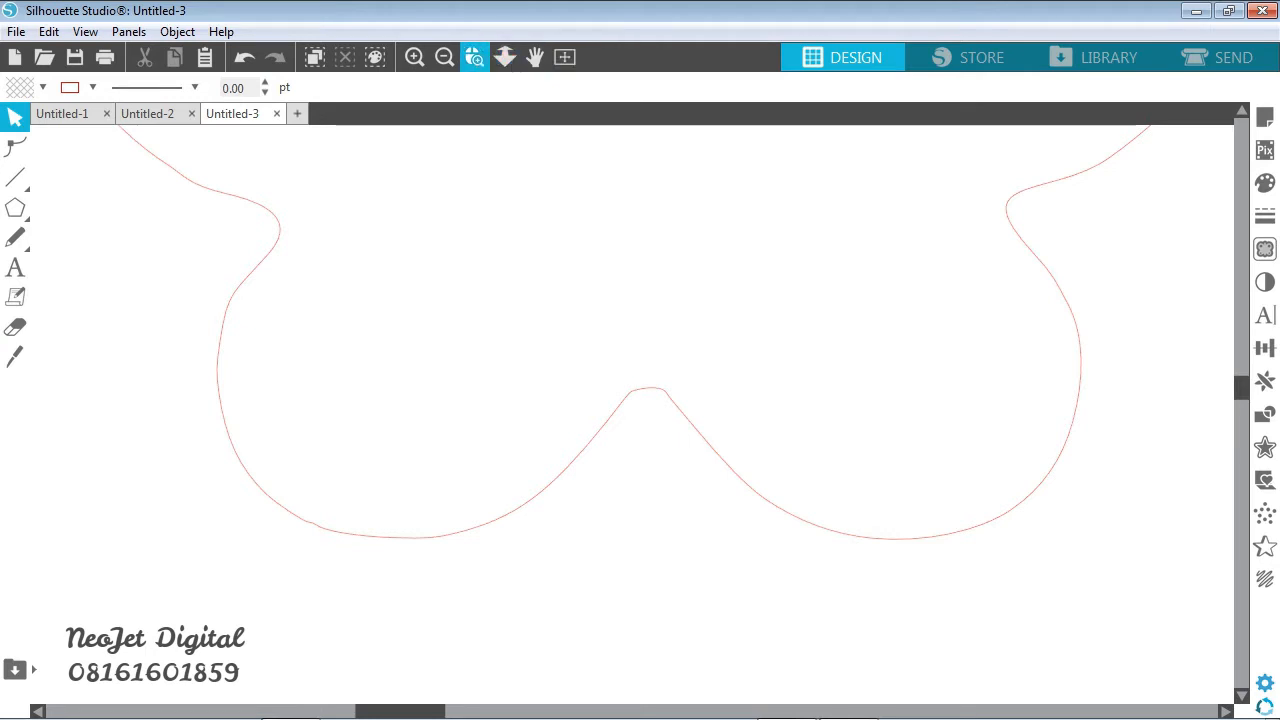
- Delete the edit points forming the tips of both antennae on the right butterfly's outline
left_click(565, 57)
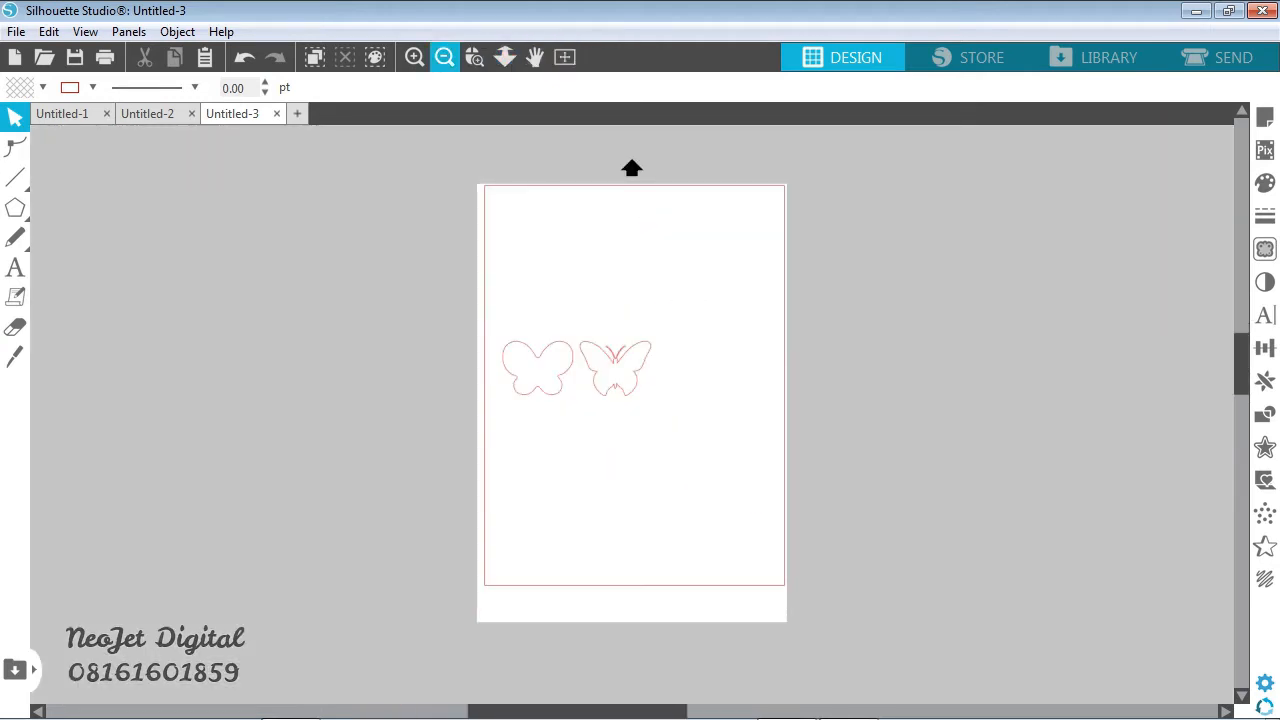
left_click(474, 57)
left_click_drag(570, 318, 664, 396)
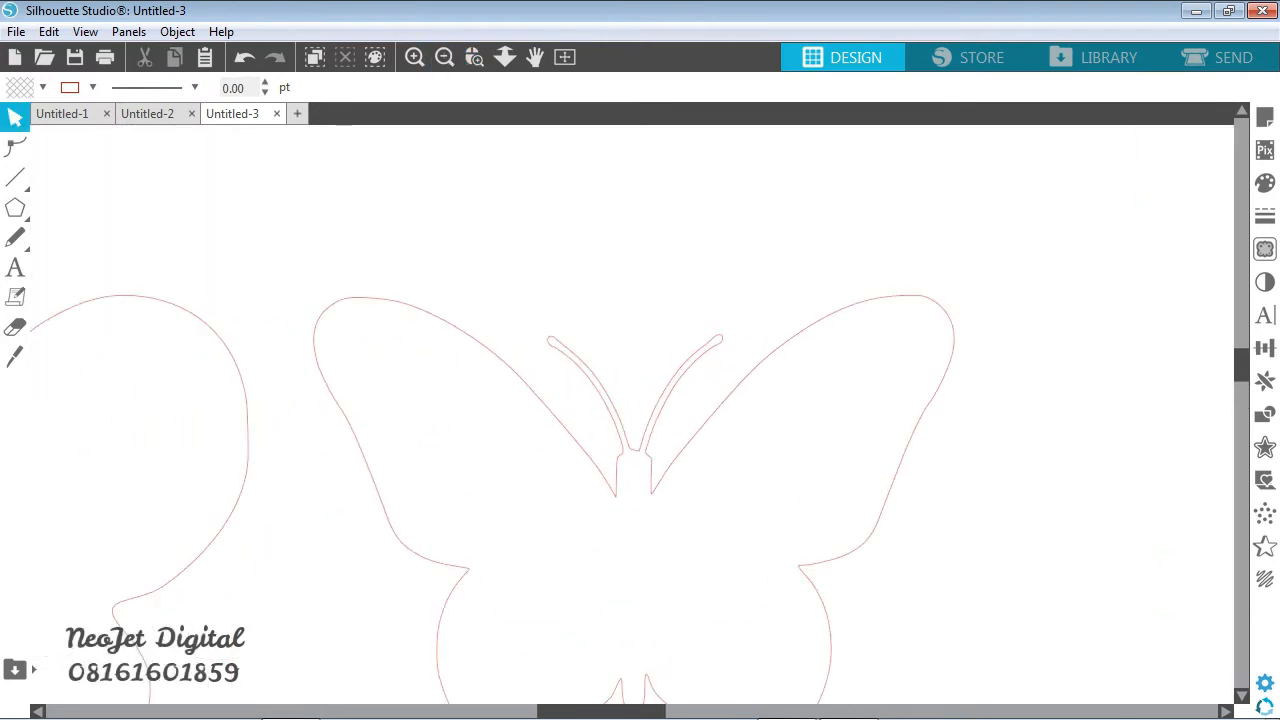
left_click(16, 147)
left_click(630, 448)
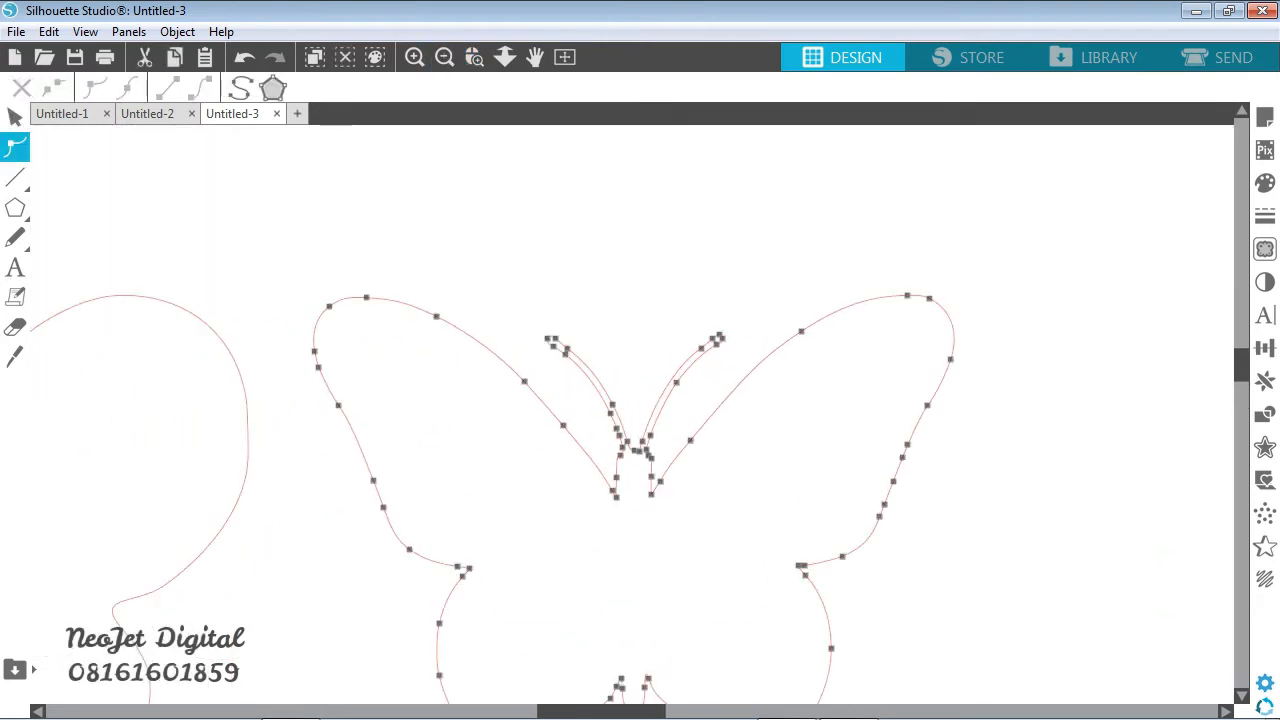
left_click_drag(514, 288, 737, 366)
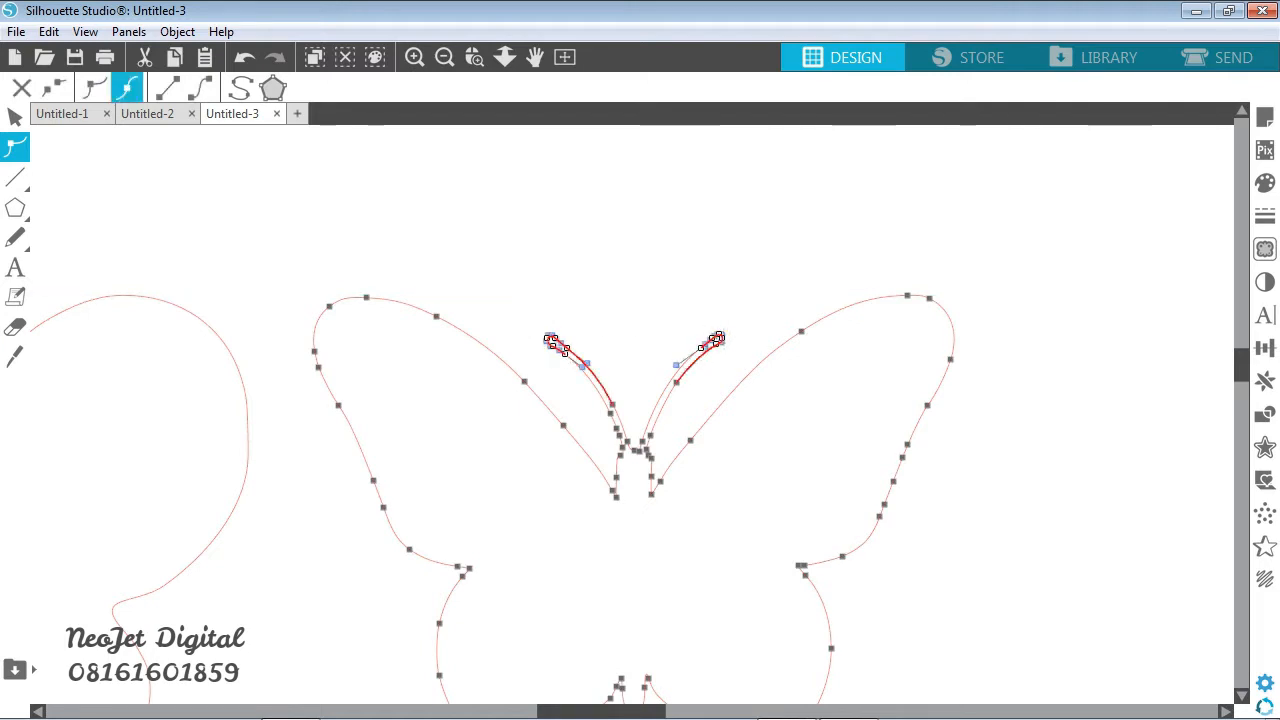
key("Delete")
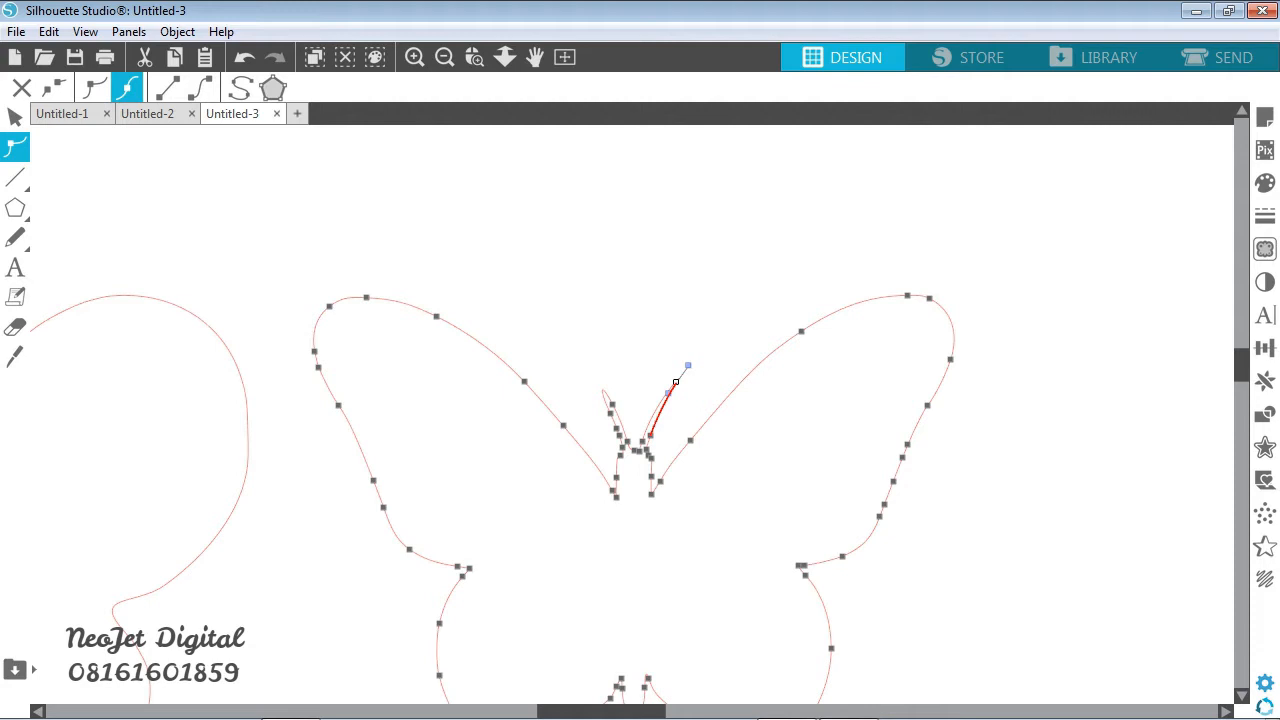
- Delete the remaining antenna points and the head bump's upper points between the right butterfly's upper wings
left_click_drag(580, 353, 677, 475)
key("Delete")
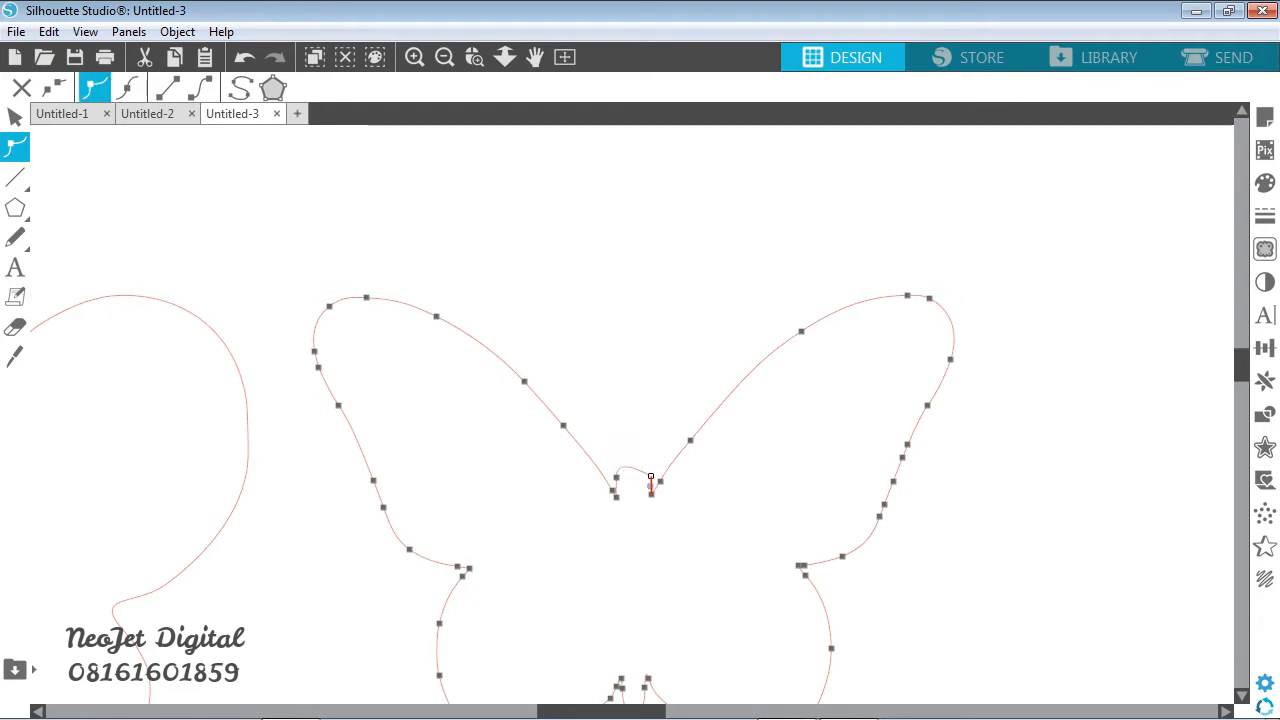
left_click(475, 57)
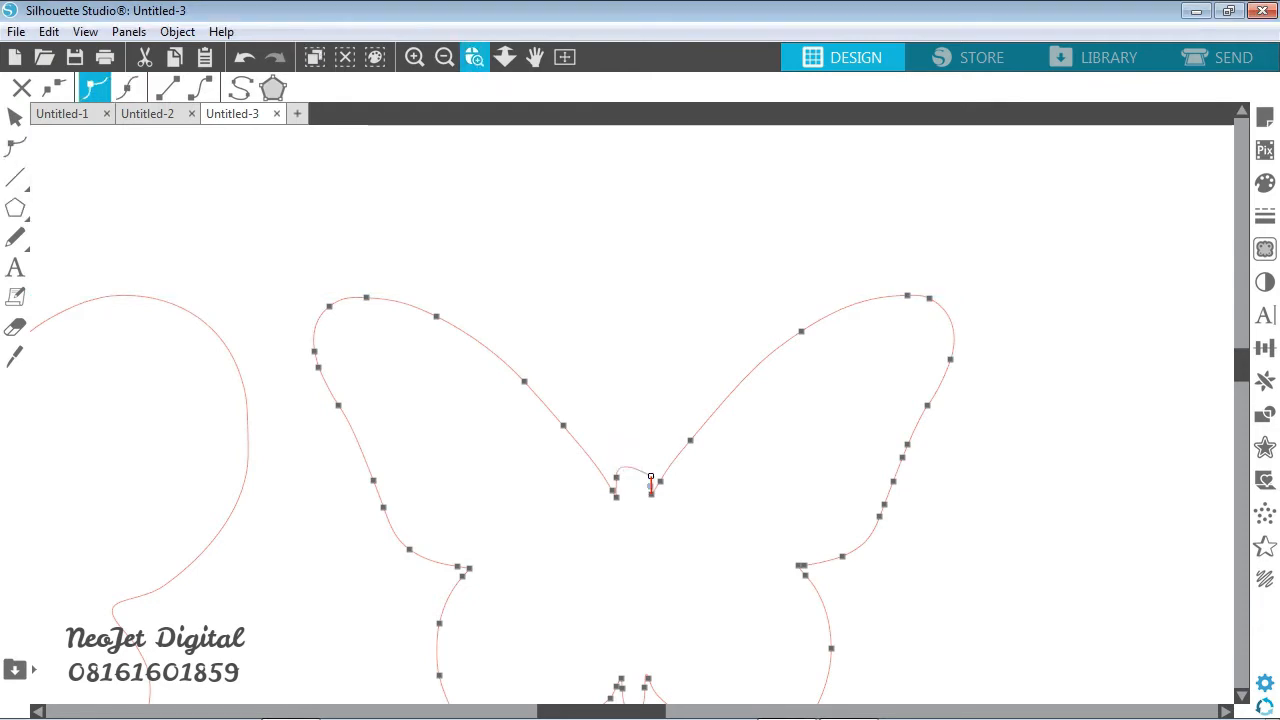
left_click_drag(545, 392, 729, 583)
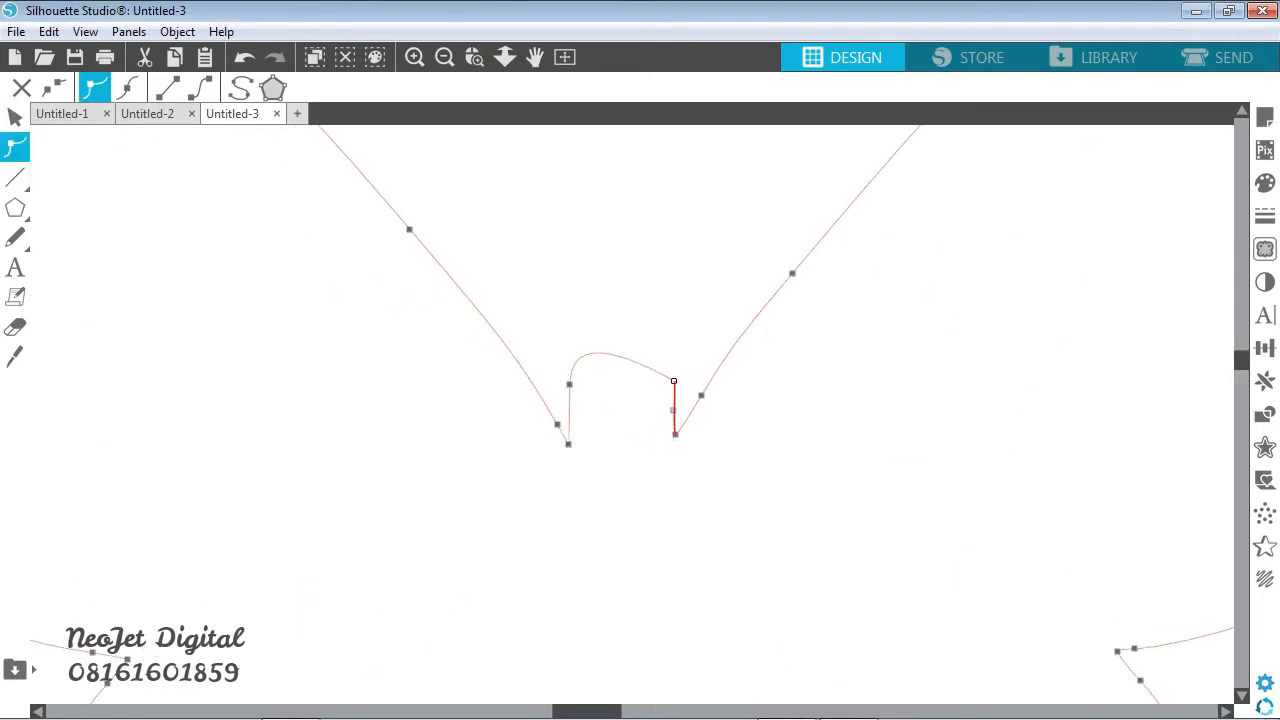
left_click(569, 384)
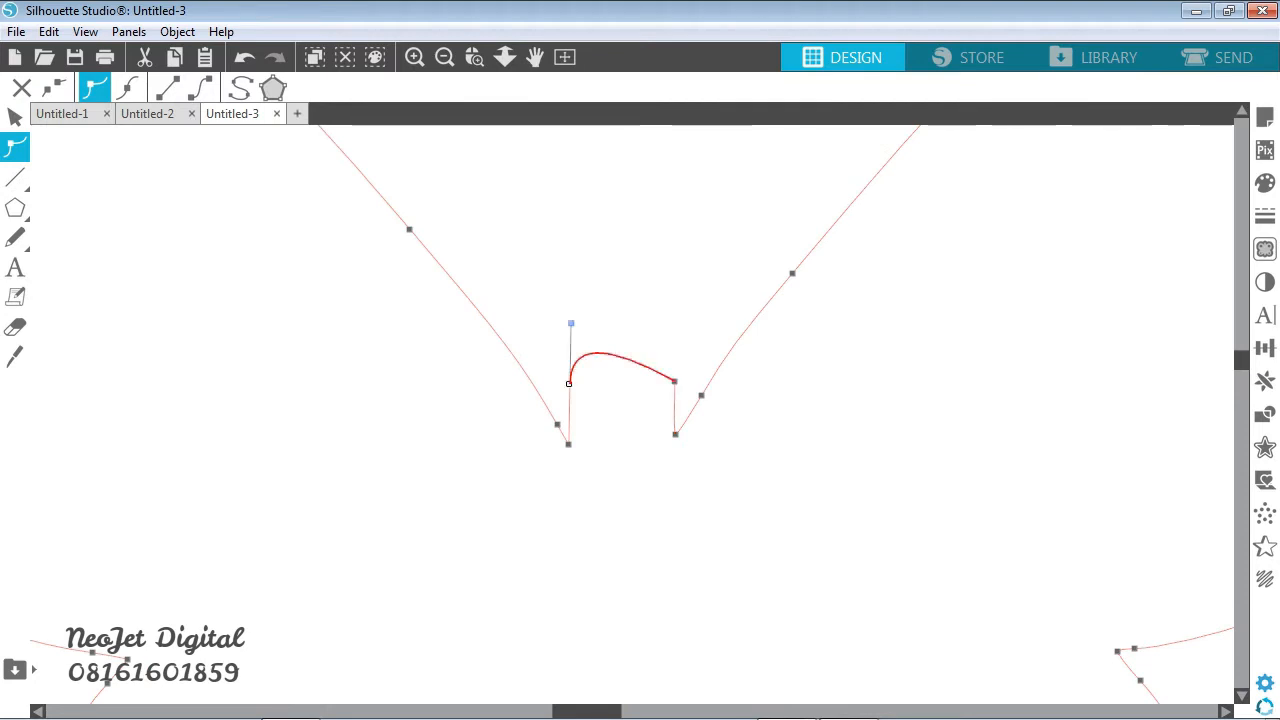
key("Delete")
key("Delete")
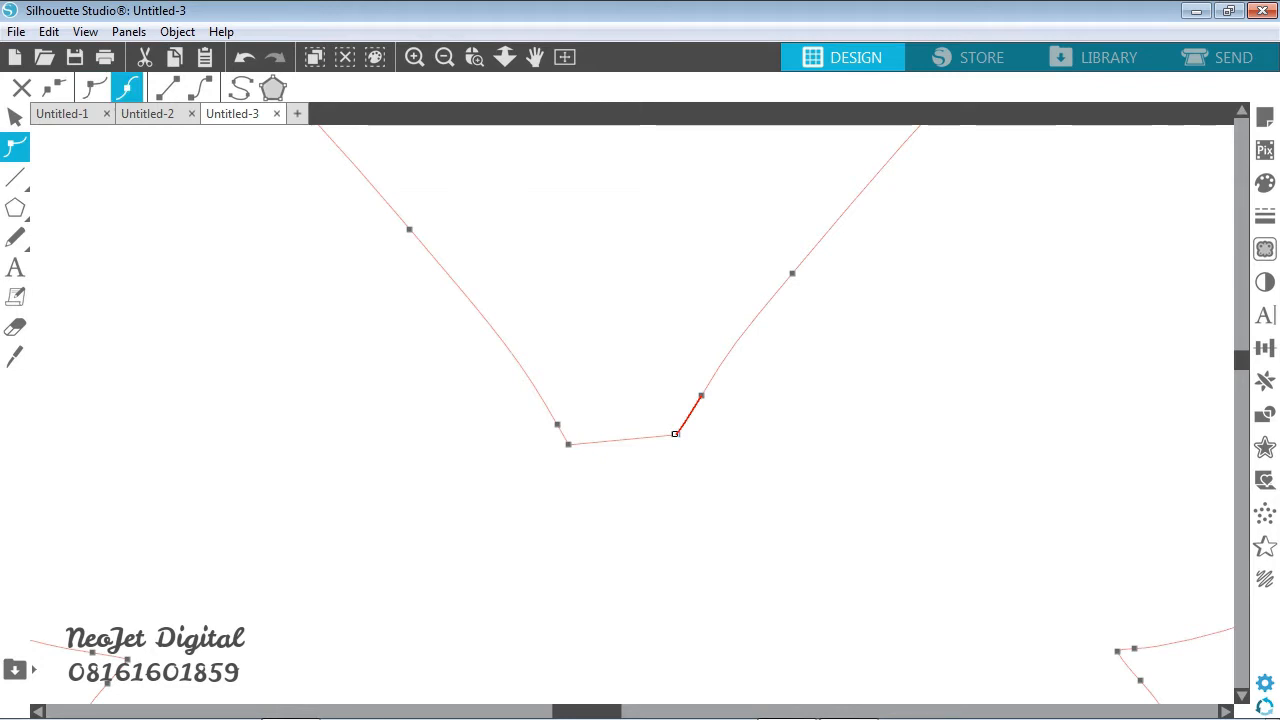
- Curve the straight segment between the right butterfly's upper wings into a rounded, downward-bulging notch with smooth ends, then leave point editing
left_click(568, 444)
left_click(200, 87)
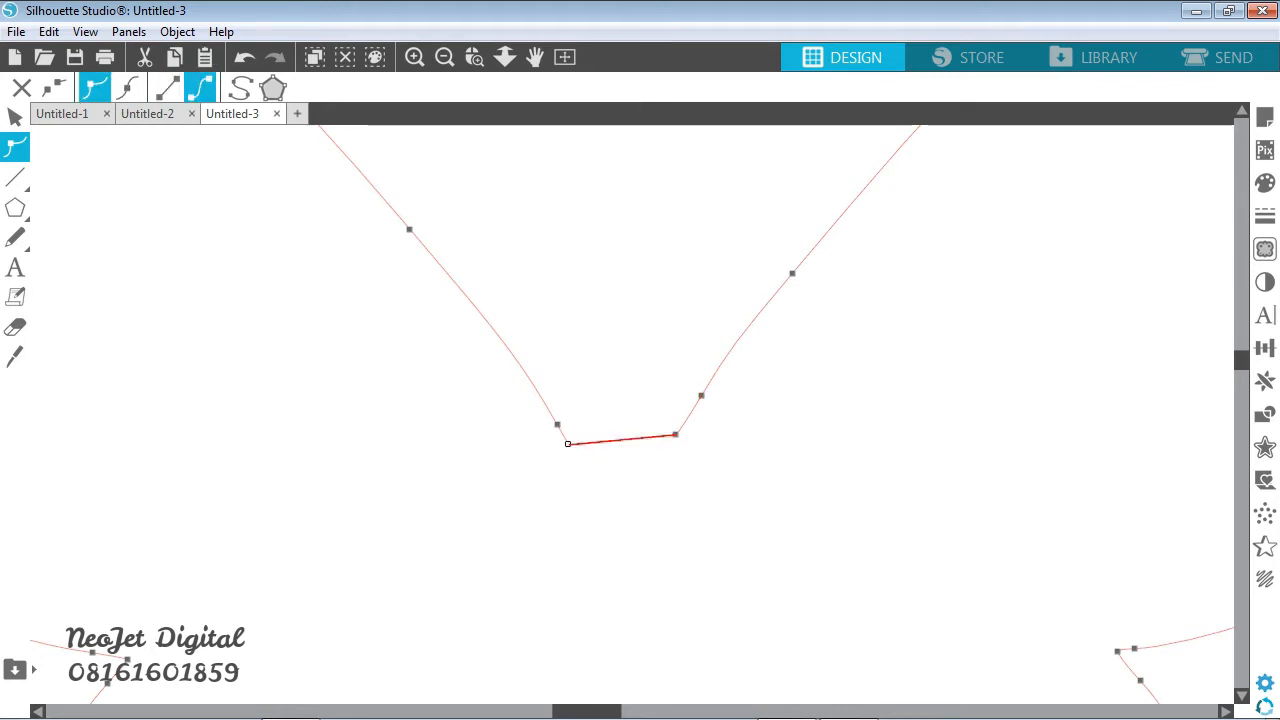
left_click(675, 434)
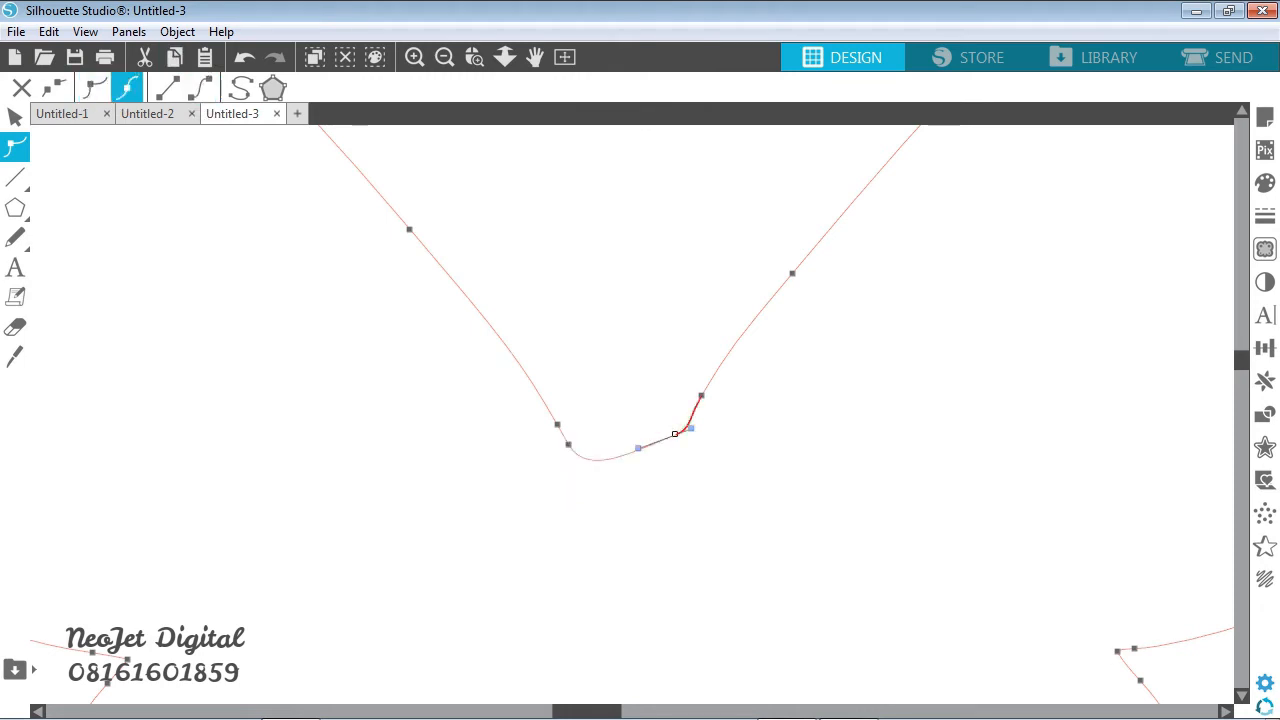
left_click_drag(638, 448, 641, 487)
left_click(15, 117)
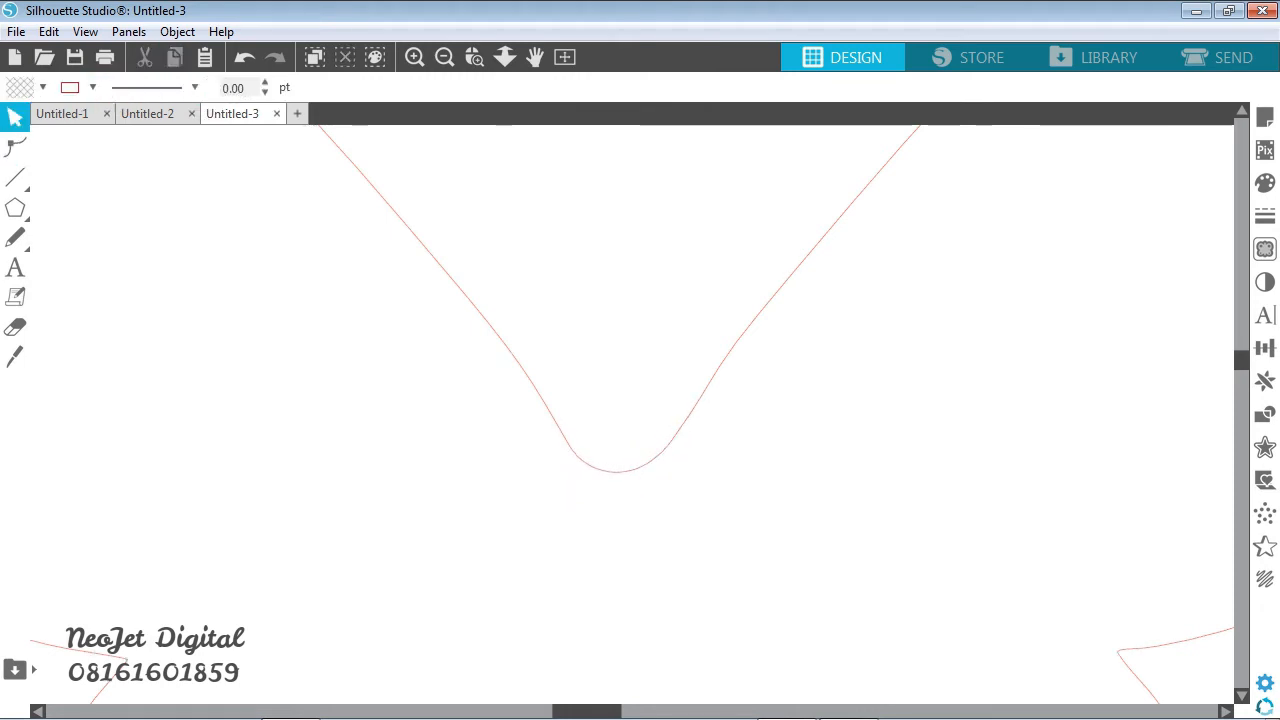
- Round the right butterfly's left wing notch by spreading its two neighbouring points, deleting the sharp tip point and adjusting the curve
left_click(444, 57)
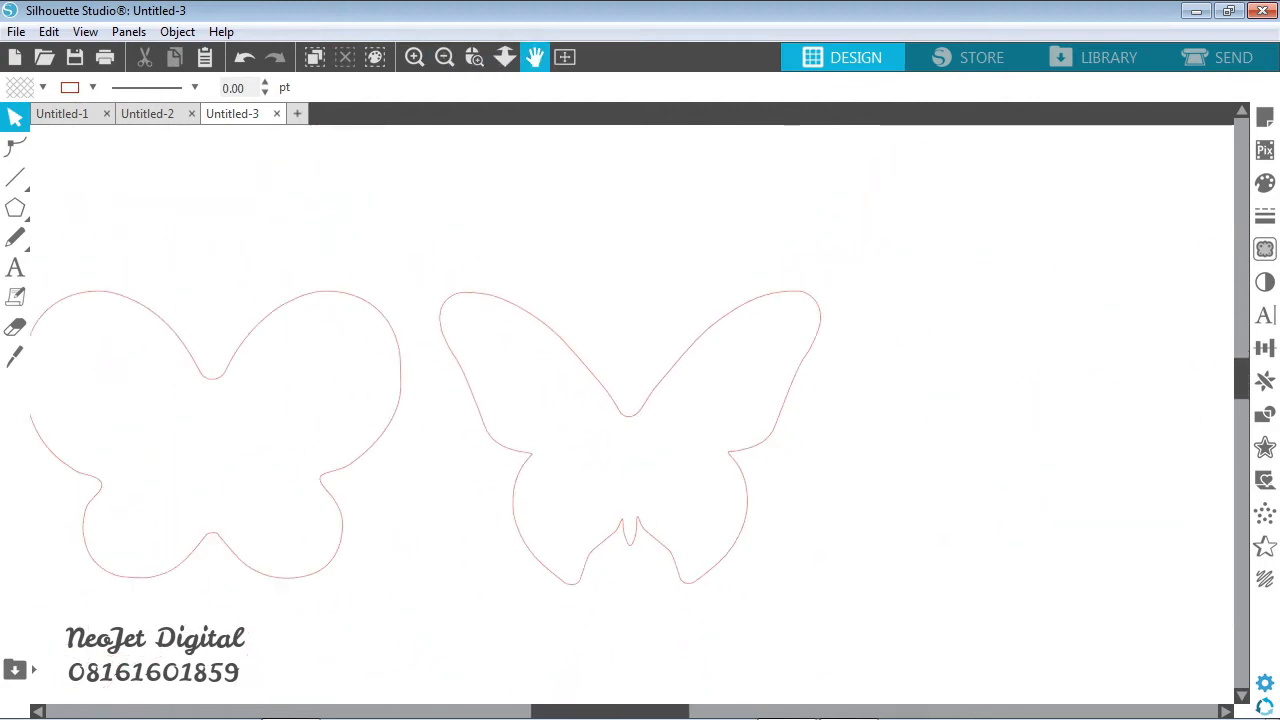
left_click(474, 57)
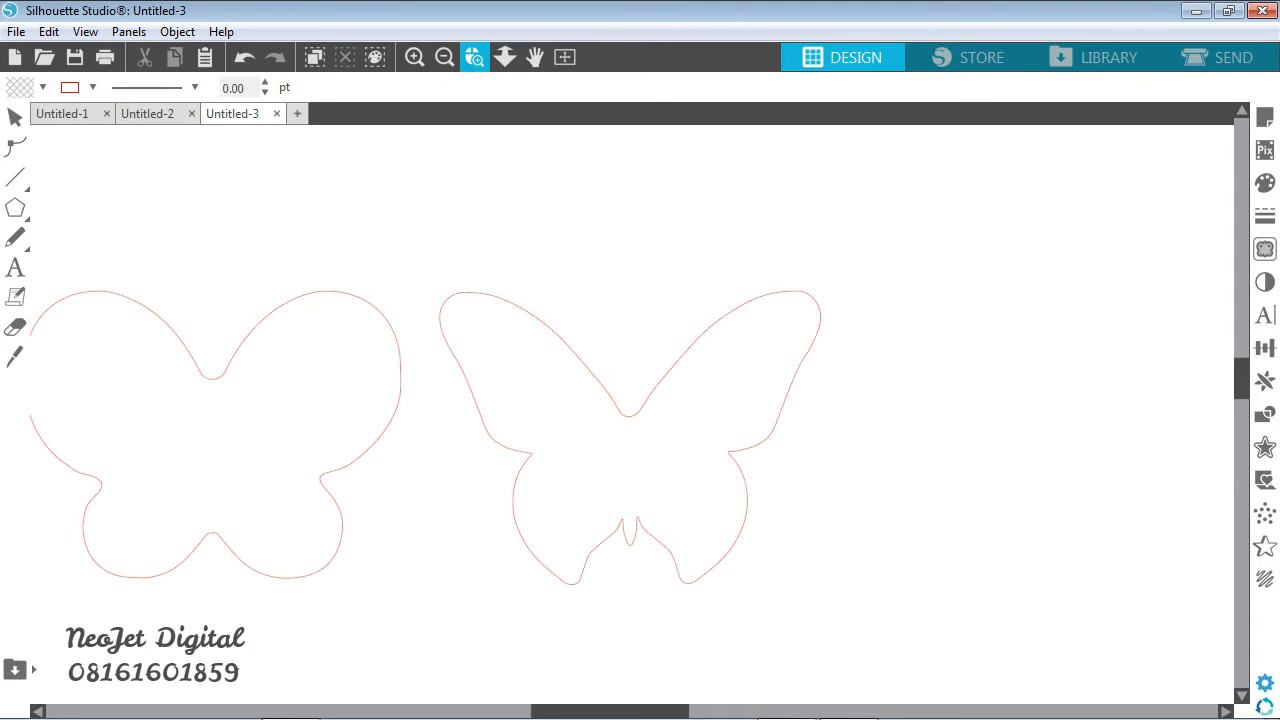
left_click_drag(510, 425, 551, 503)
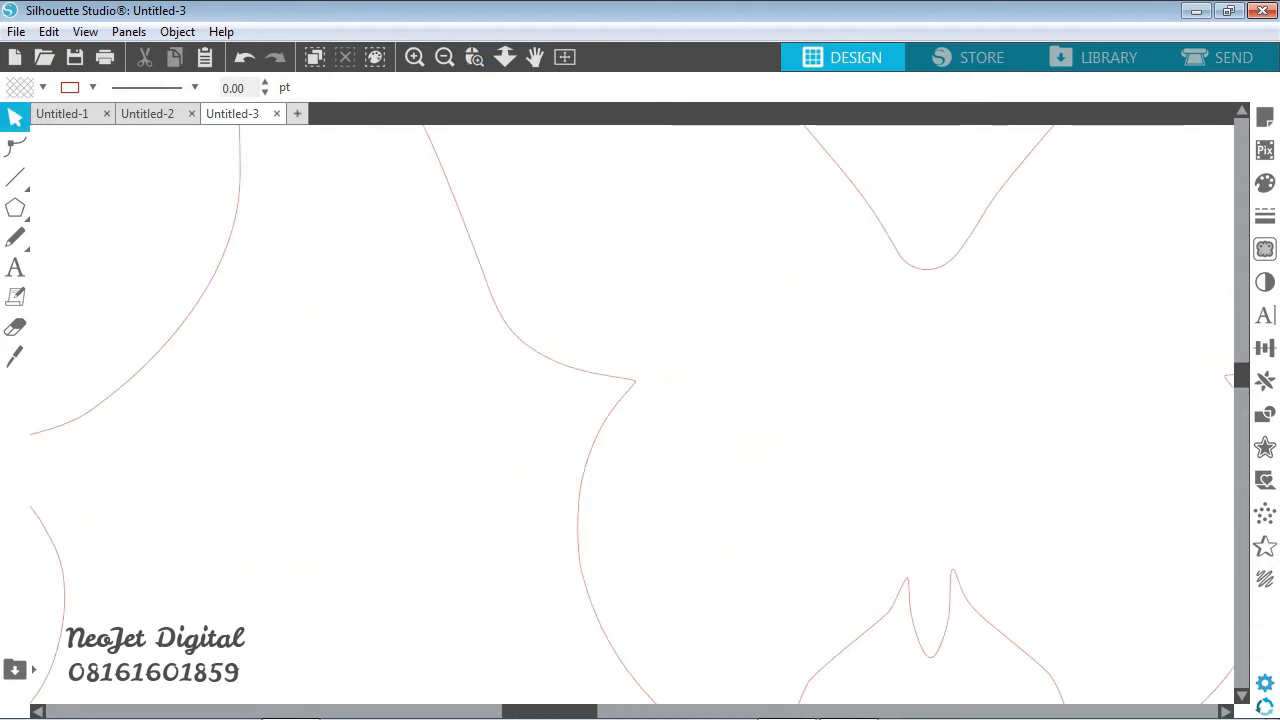
left_click(579, 505)
left_click(15, 148)
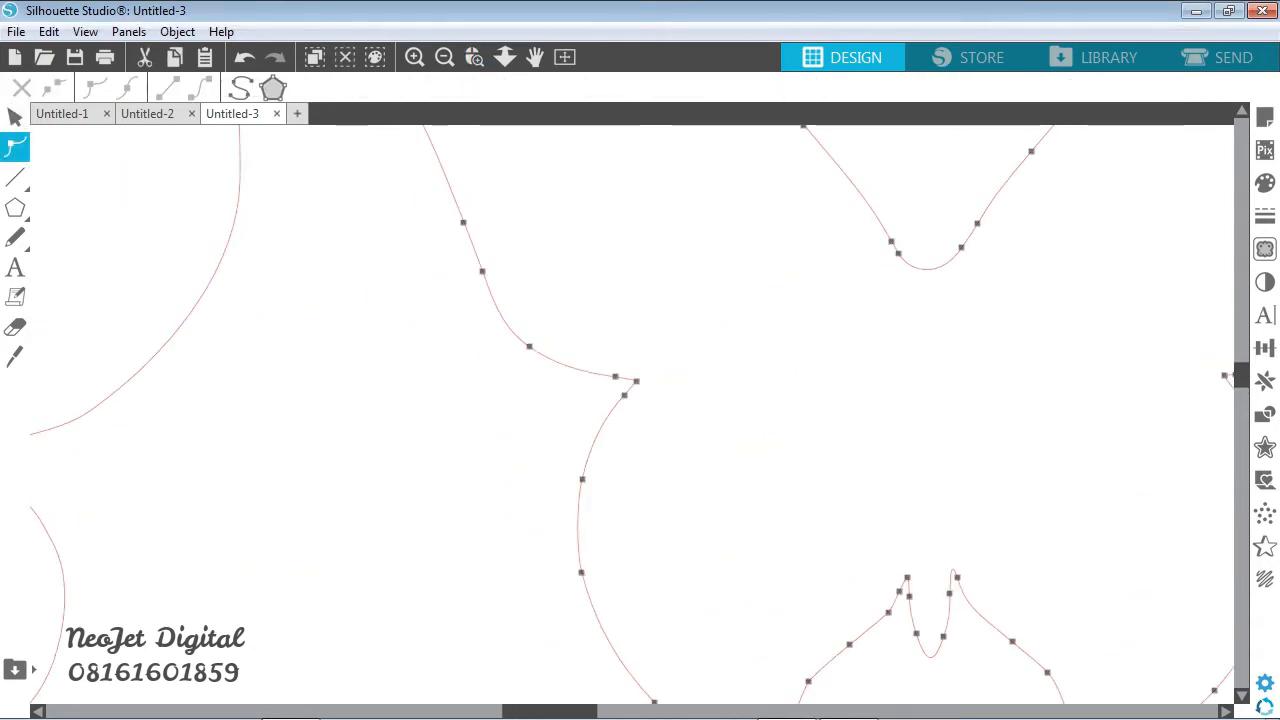
left_click(622, 398)
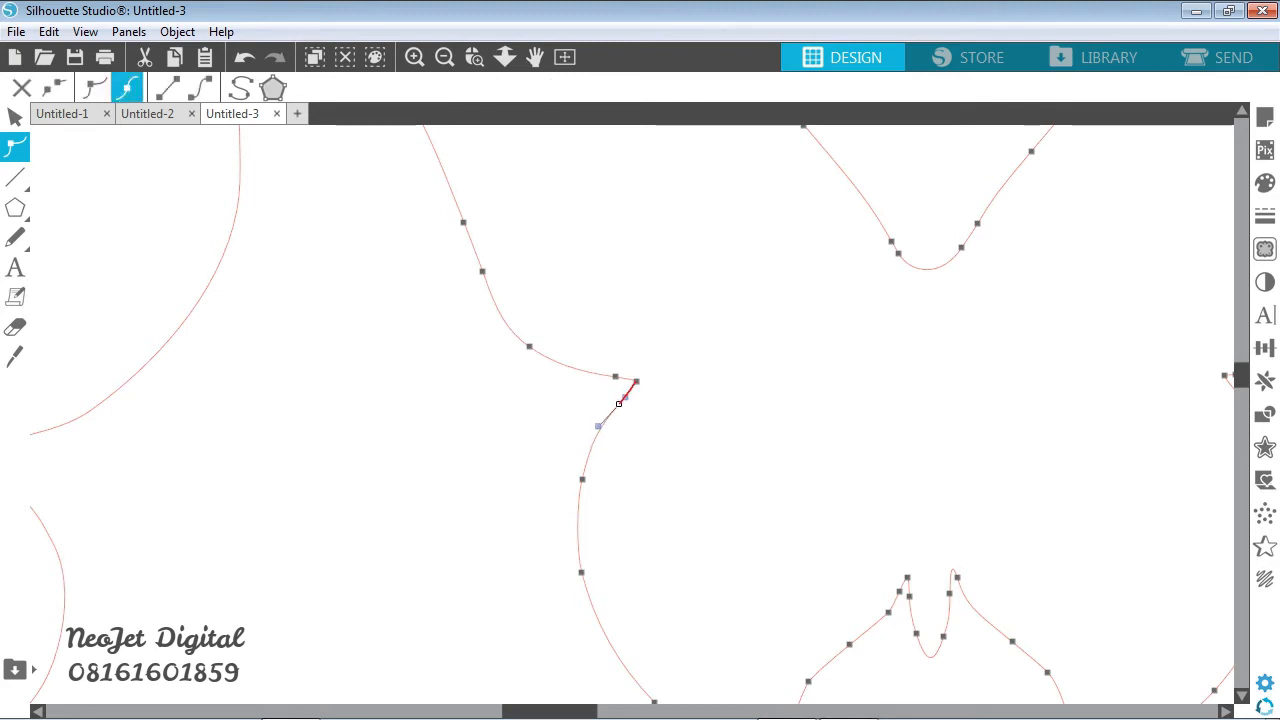
left_click_drag(615, 377, 597, 374)
left_click(636, 381)
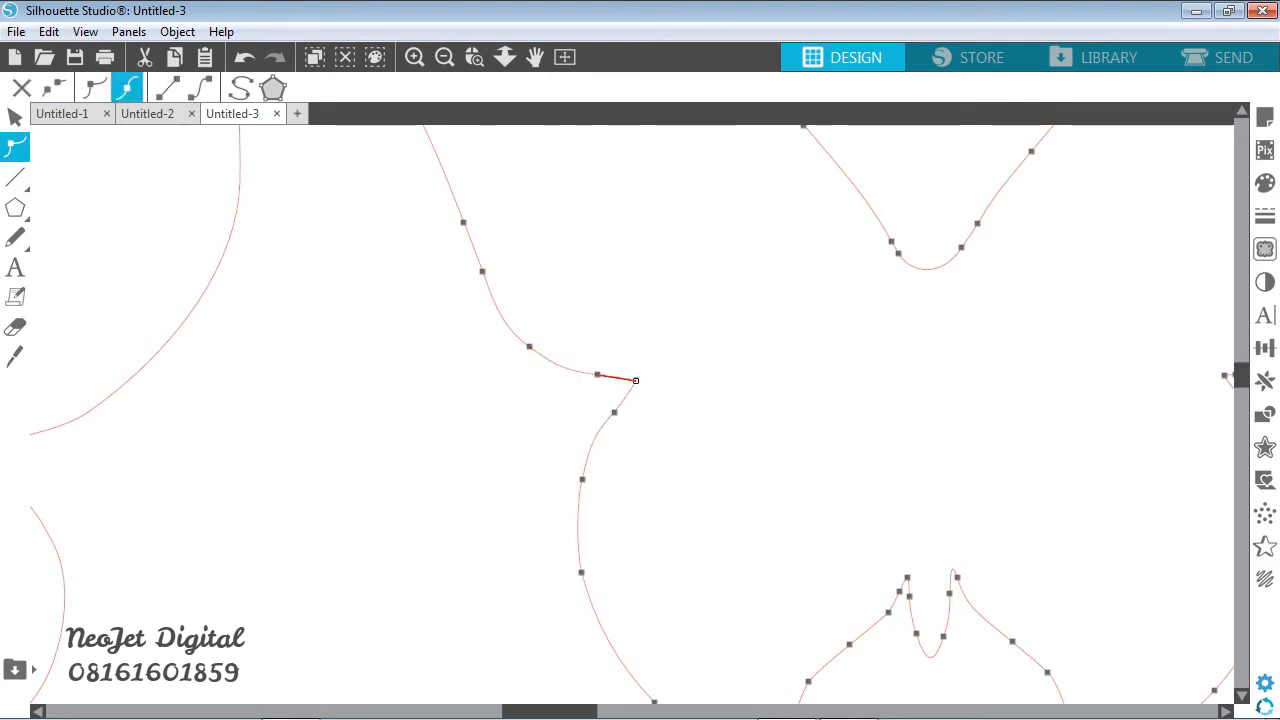
key("Delete")
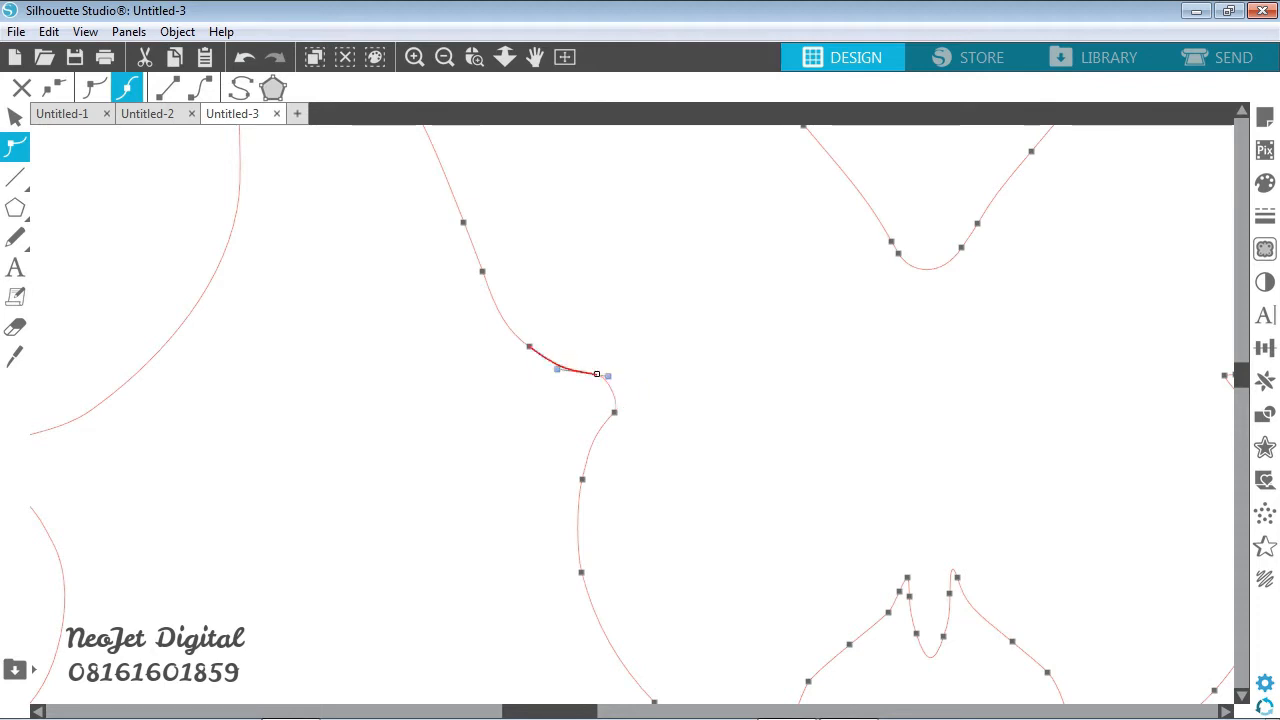
left_click_drag(608, 376, 628, 401)
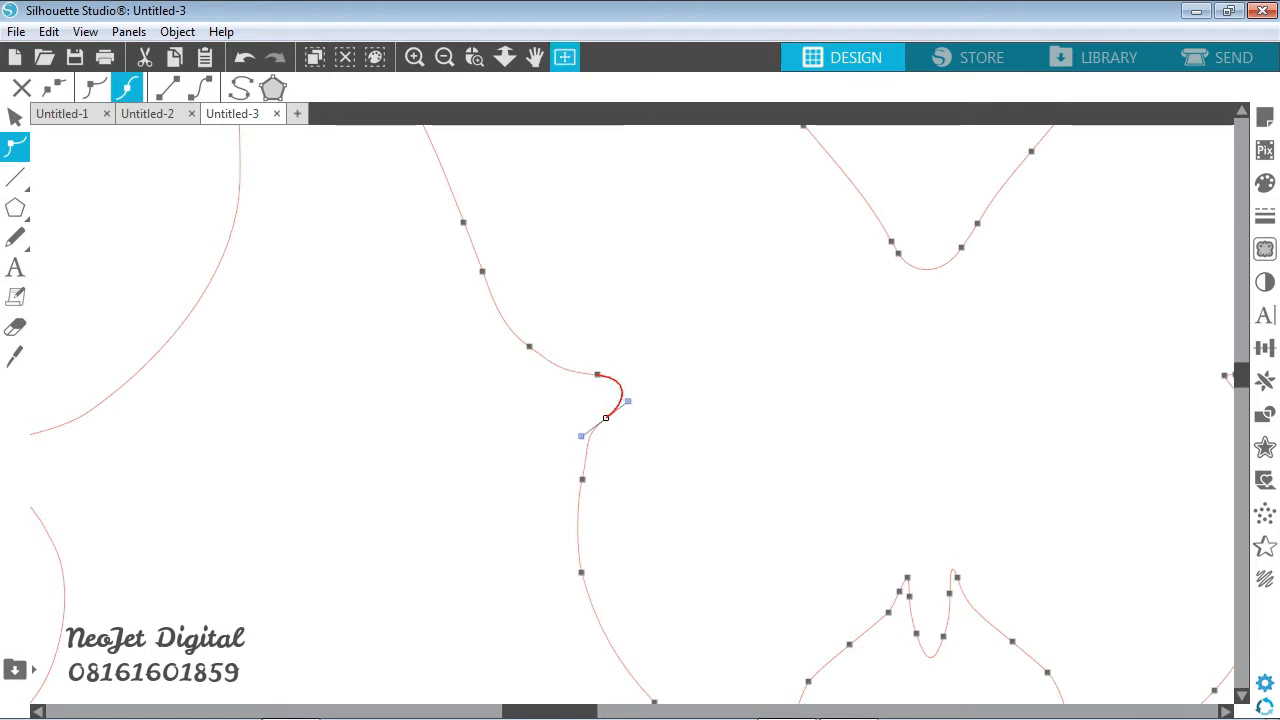
- Round the right butterfly's right wing notch by deleting its tip point and adjusting the neighbouring points and curve handle
left_click(445, 57)
left_click(445, 57)
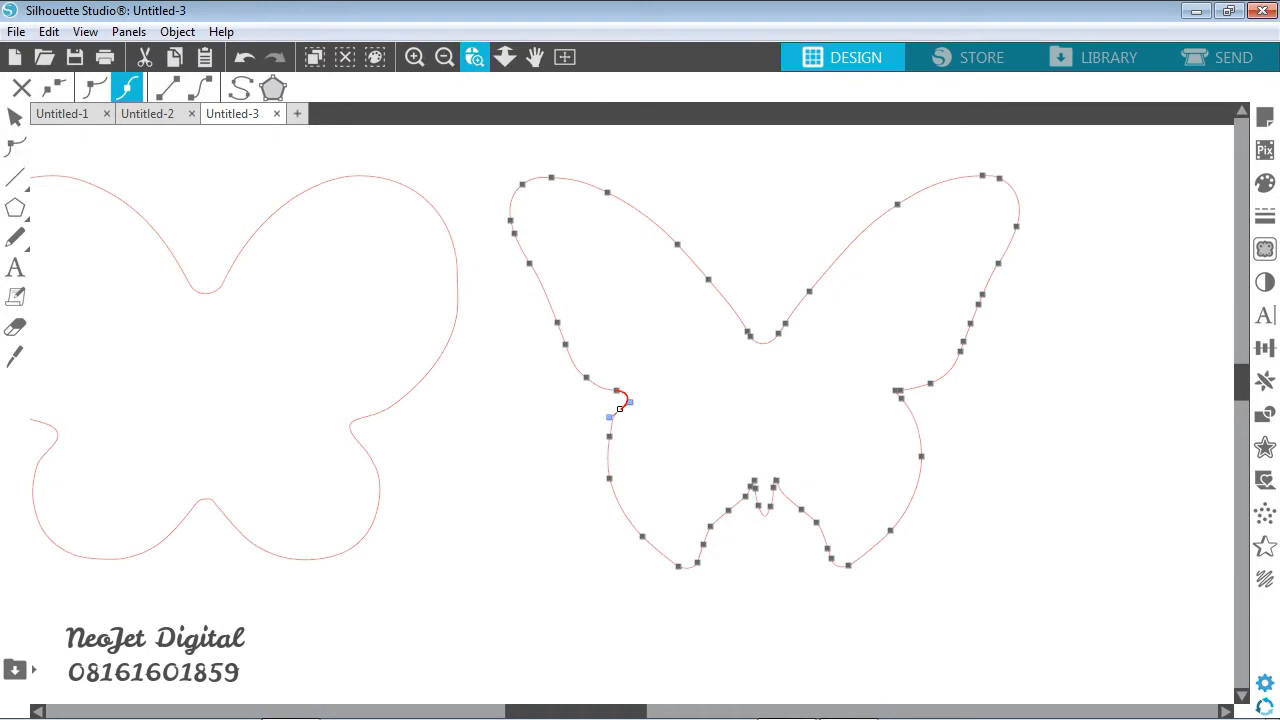
left_click_drag(857, 361, 960, 446)
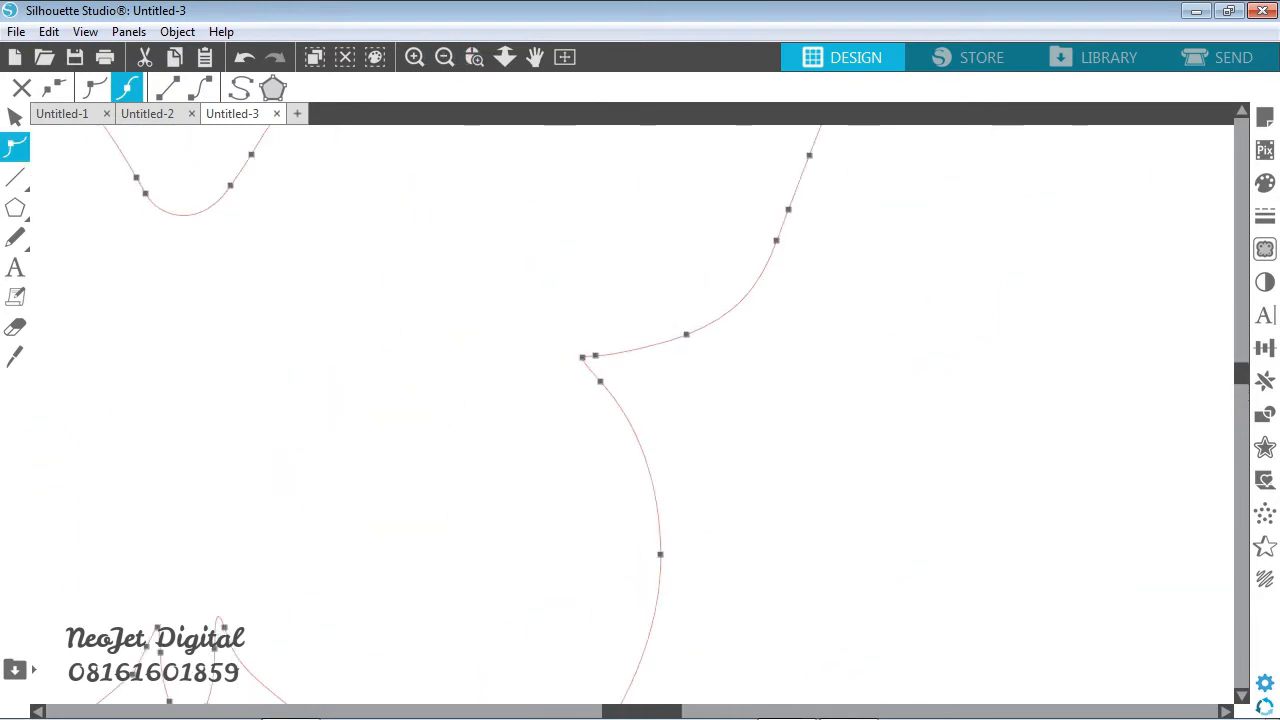
left_click_drag(600, 381, 620, 355)
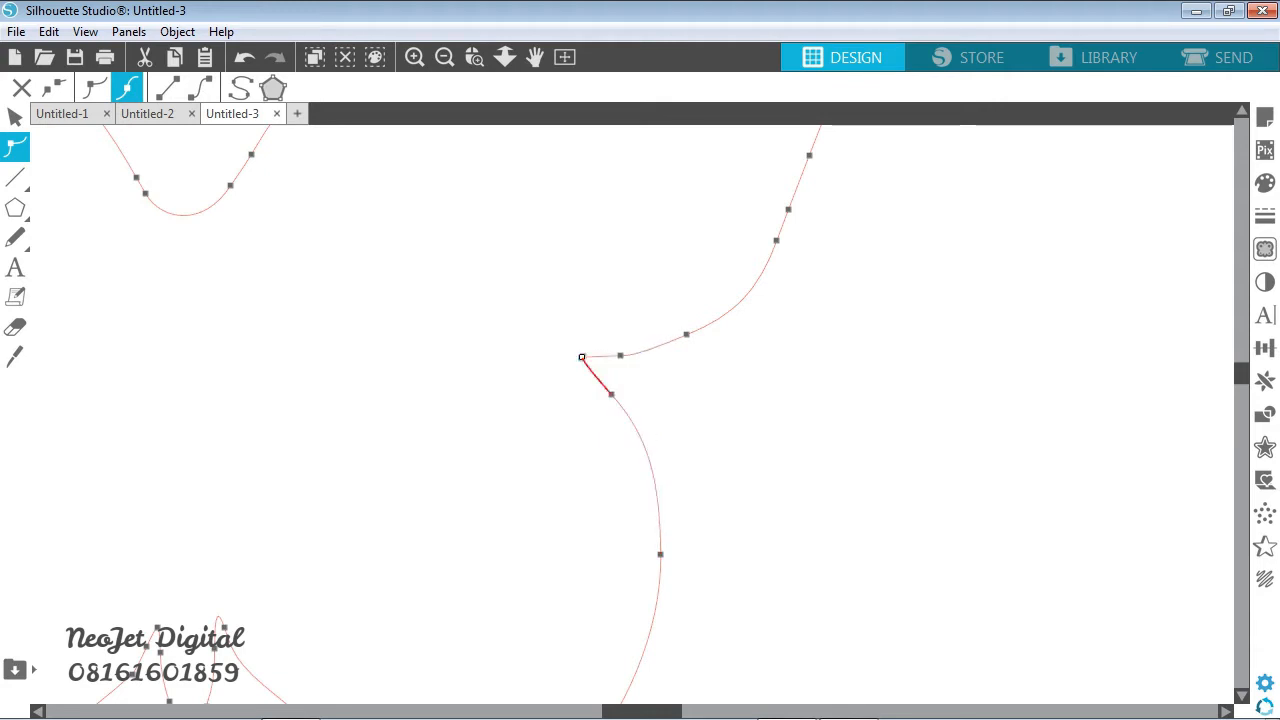
key("Delete")
mouse_move(600, 382)
left_mouse_down()
mouse_move(588, 372)
mouse_move(602, 350)
mouse_move(628, 351)
mouse_move(612, 401)
left_mouse_up()
left_click(620, 355)
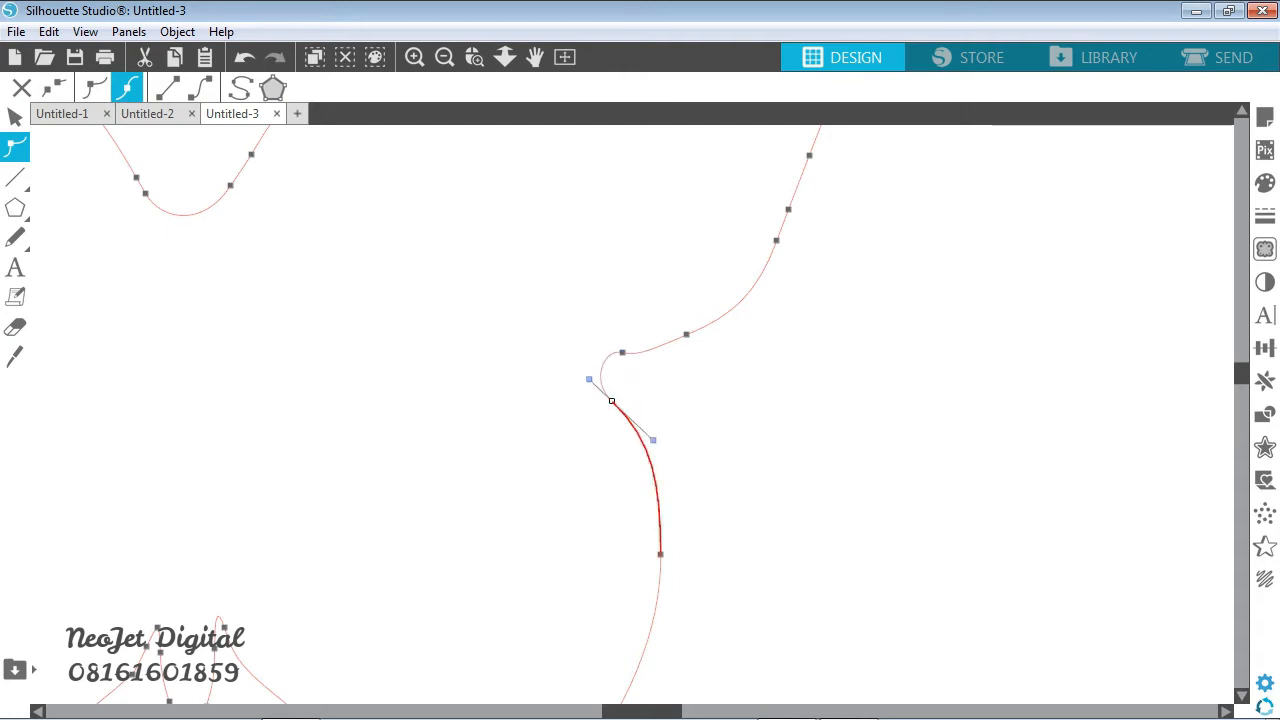
left_click(622, 352)
left_click_drag(603, 348, 591, 352)
left_click(540, 300)
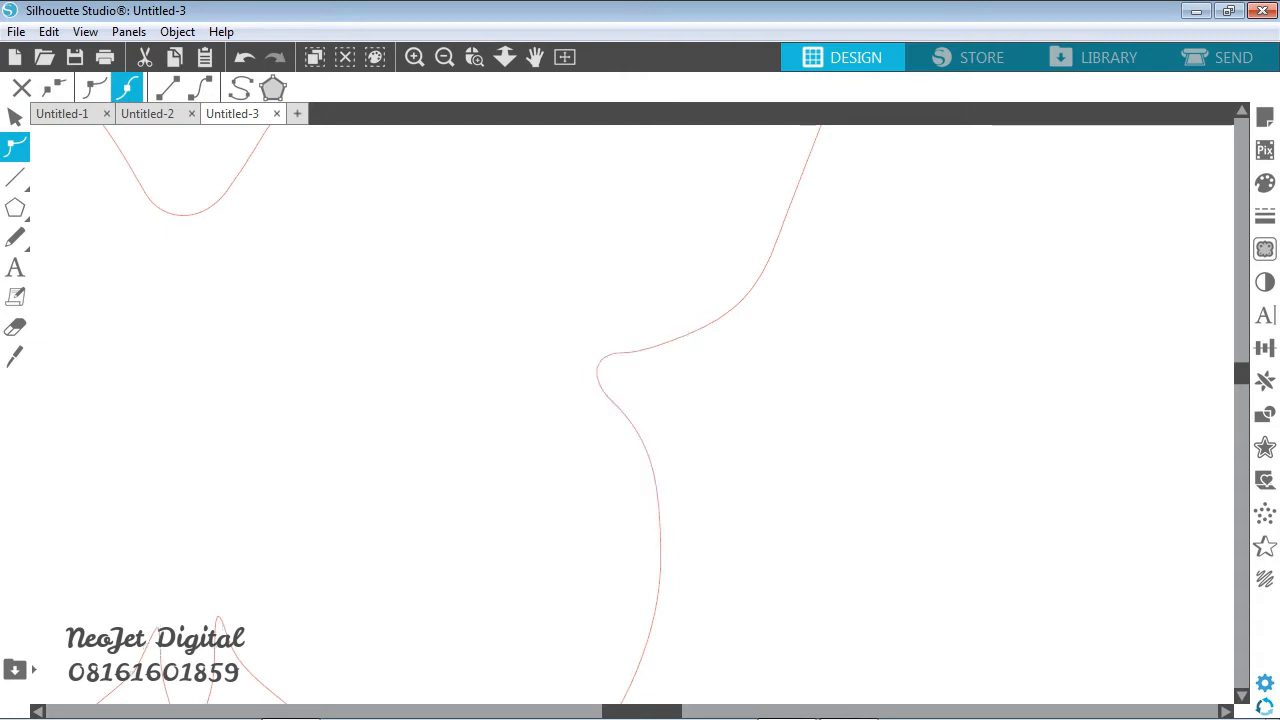
- Delete the two lowest edit points of the narrow tail between the right butterfly's lower wings
left_click(445, 57)
left_click(445, 57)
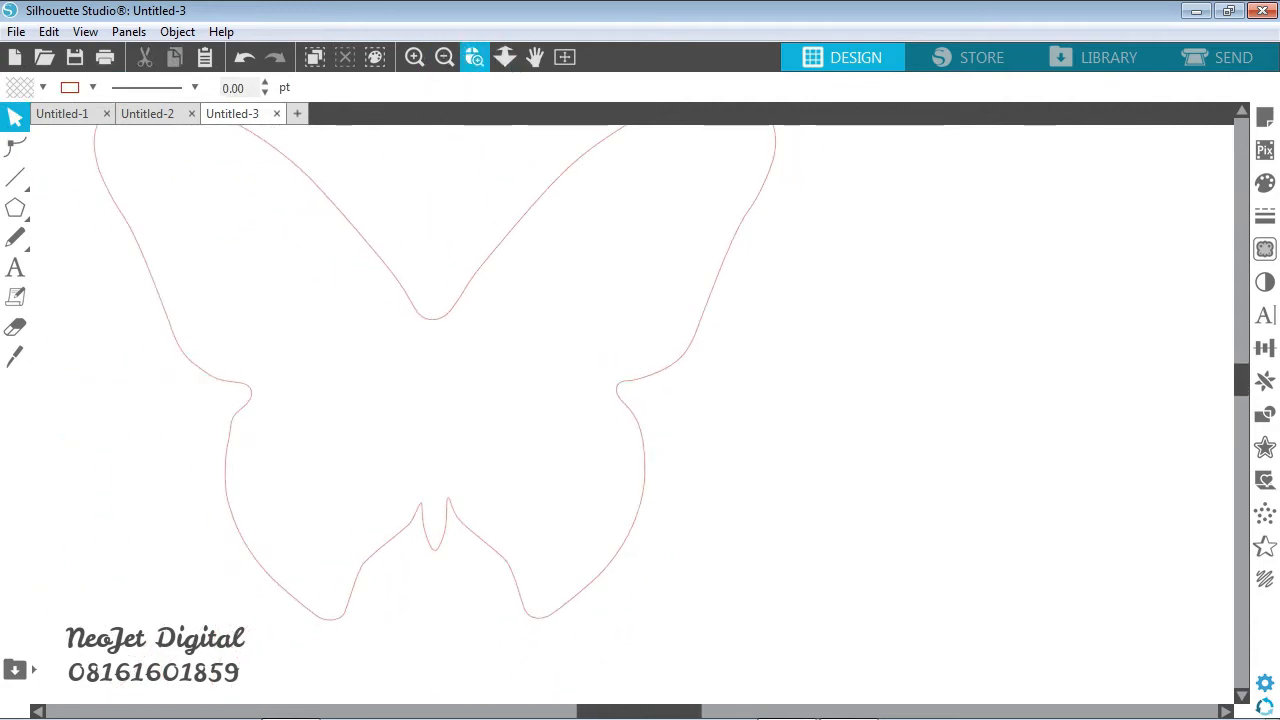
left_click(474, 57)
left_click_drag(386, 471, 491, 571)
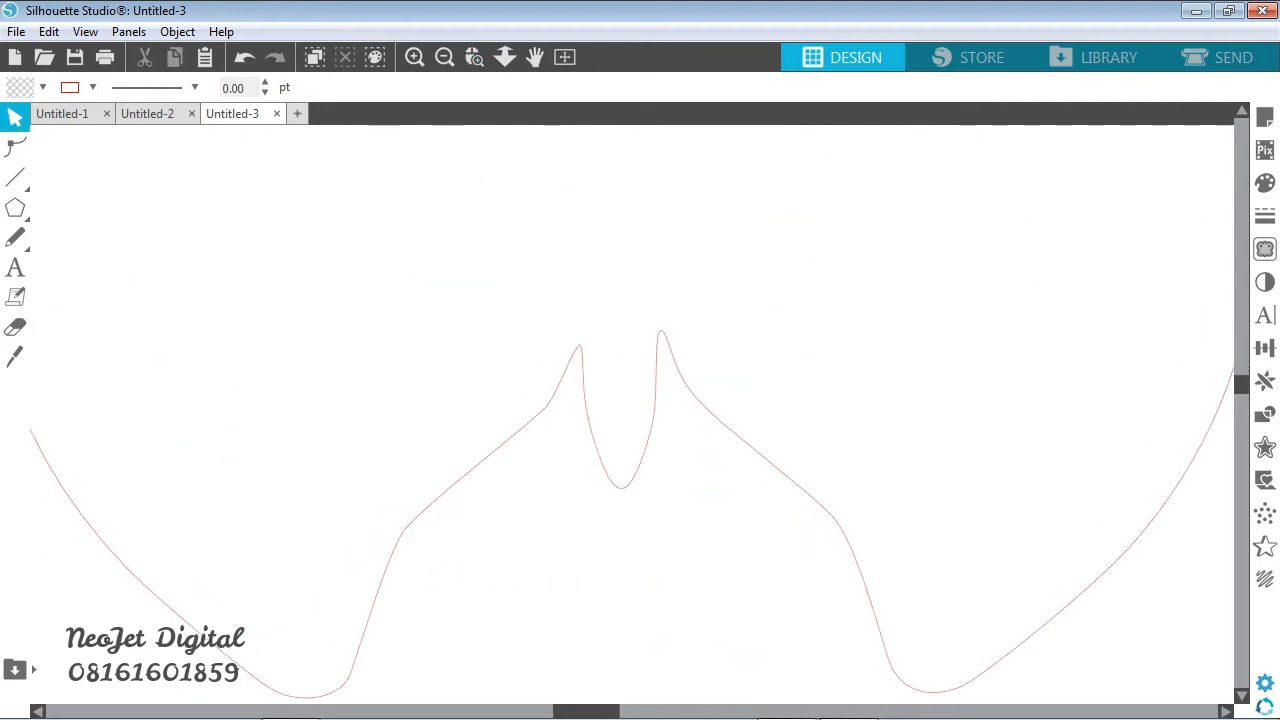
left_click(15, 145)
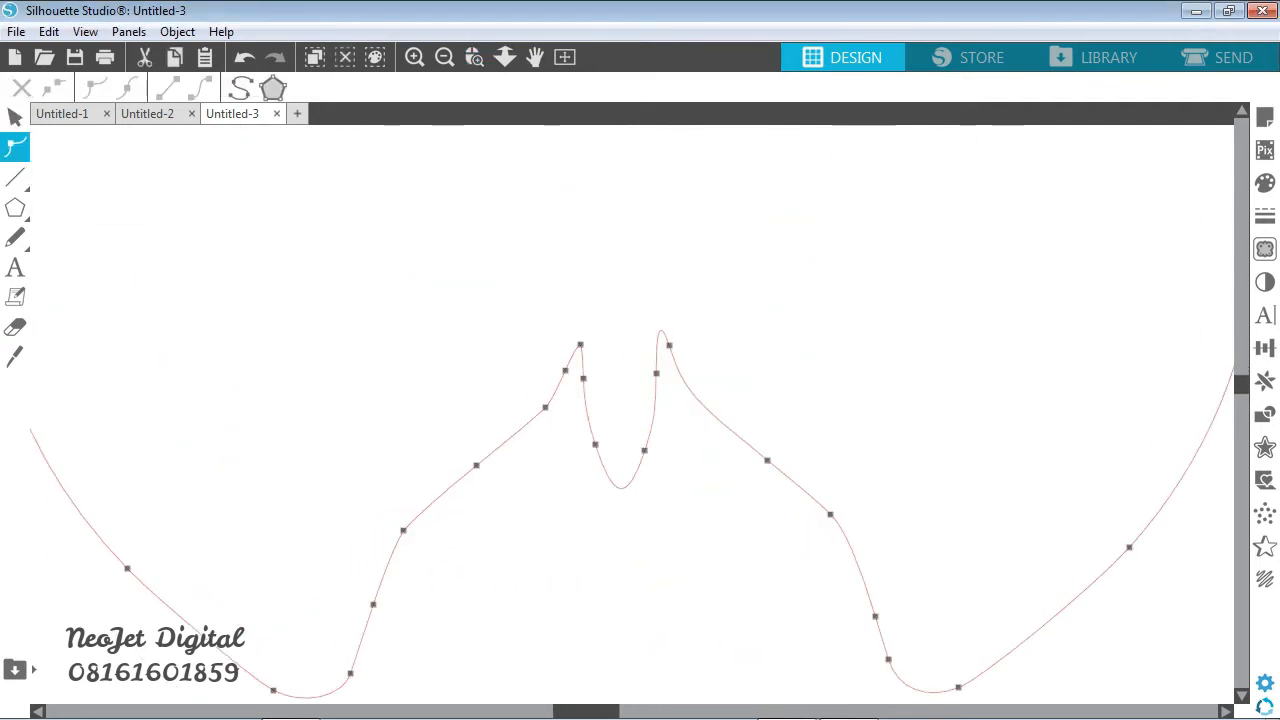
mouse_move(620, 400)
left_mouse_down()
mouse_move(714, 490)
mouse_move(611, 402)
mouse_move(607, 383)
left_mouse_up()
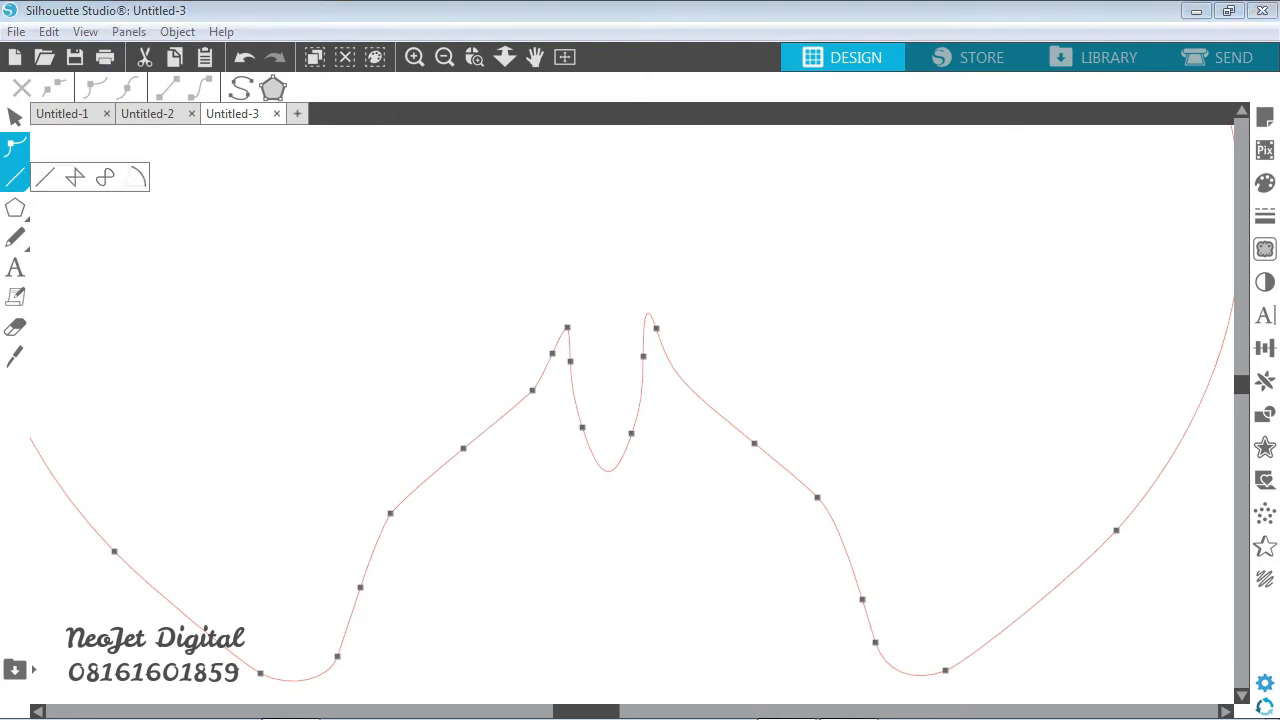
left_click(581, 427)
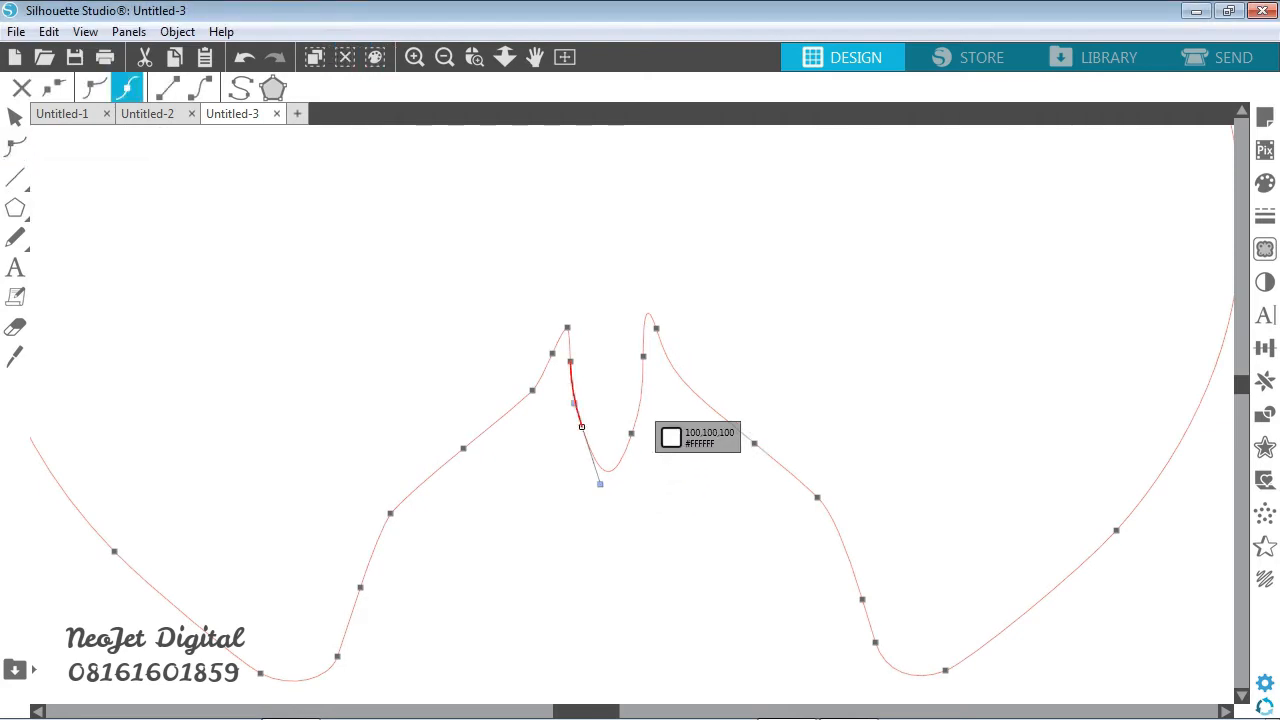
left_click(631, 433)
key("Escape")
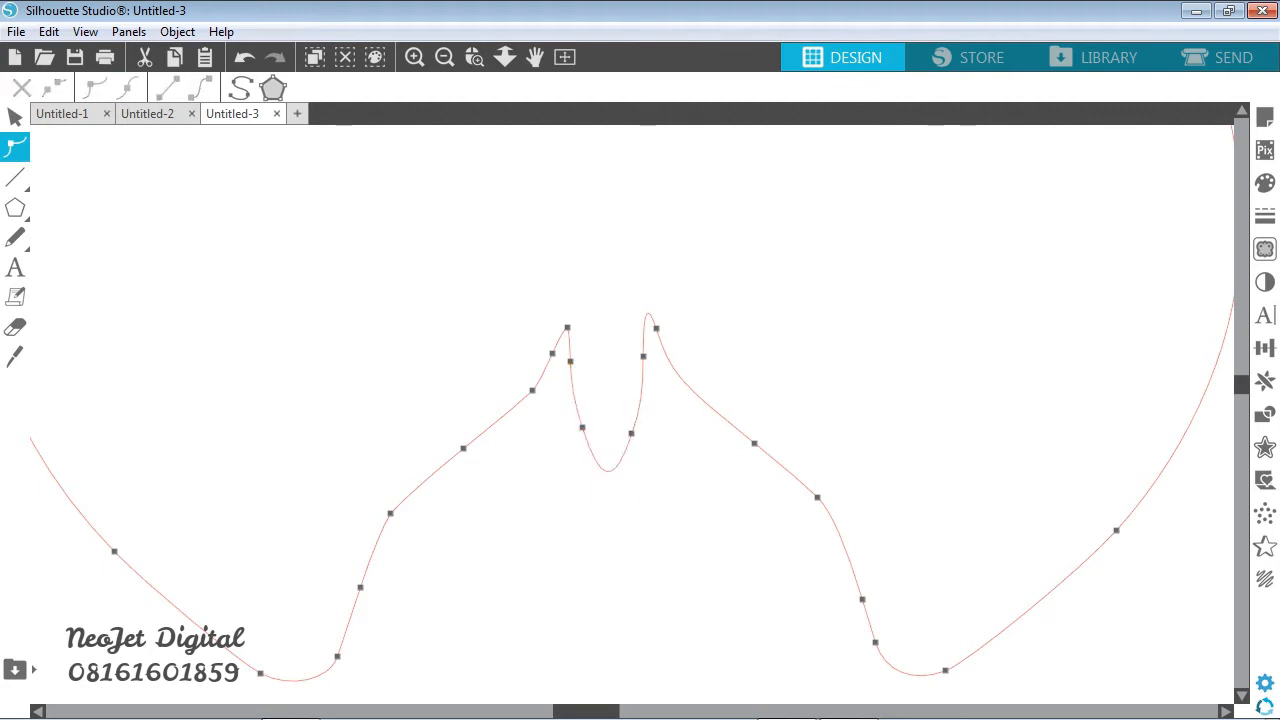
left_click(570, 361)
left_click(567, 327)
left_click(582, 427)
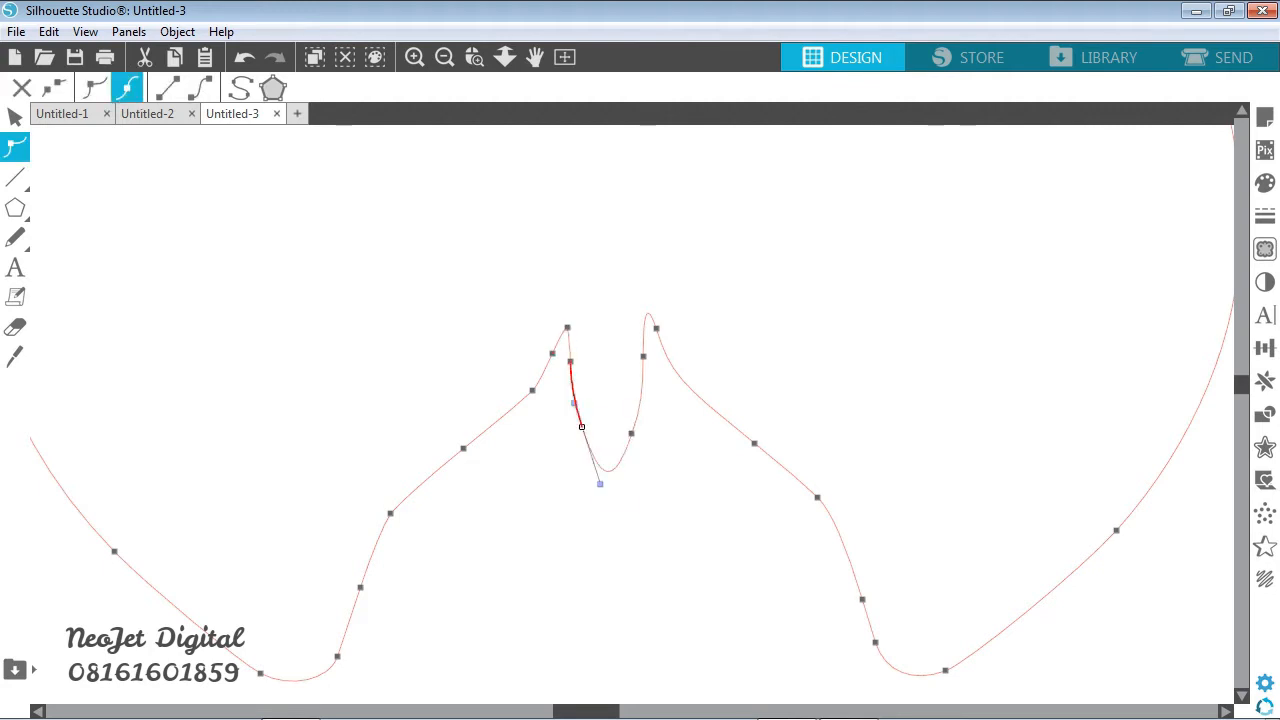
key("Delete")
left_click(631, 433)
key("Delete")
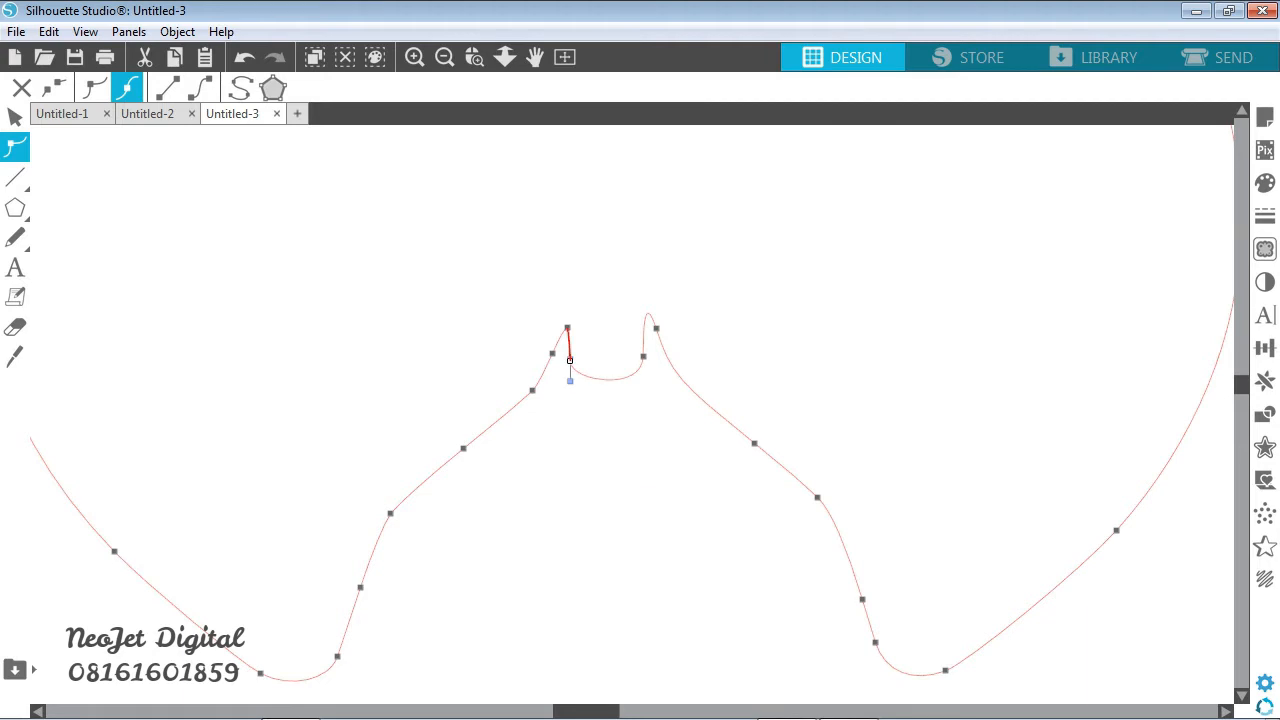
- Delete the two remaining inner side points of the tail, leaving one segment between its upper ends
left_click(643, 356)
key("Delete")
key("Delete")
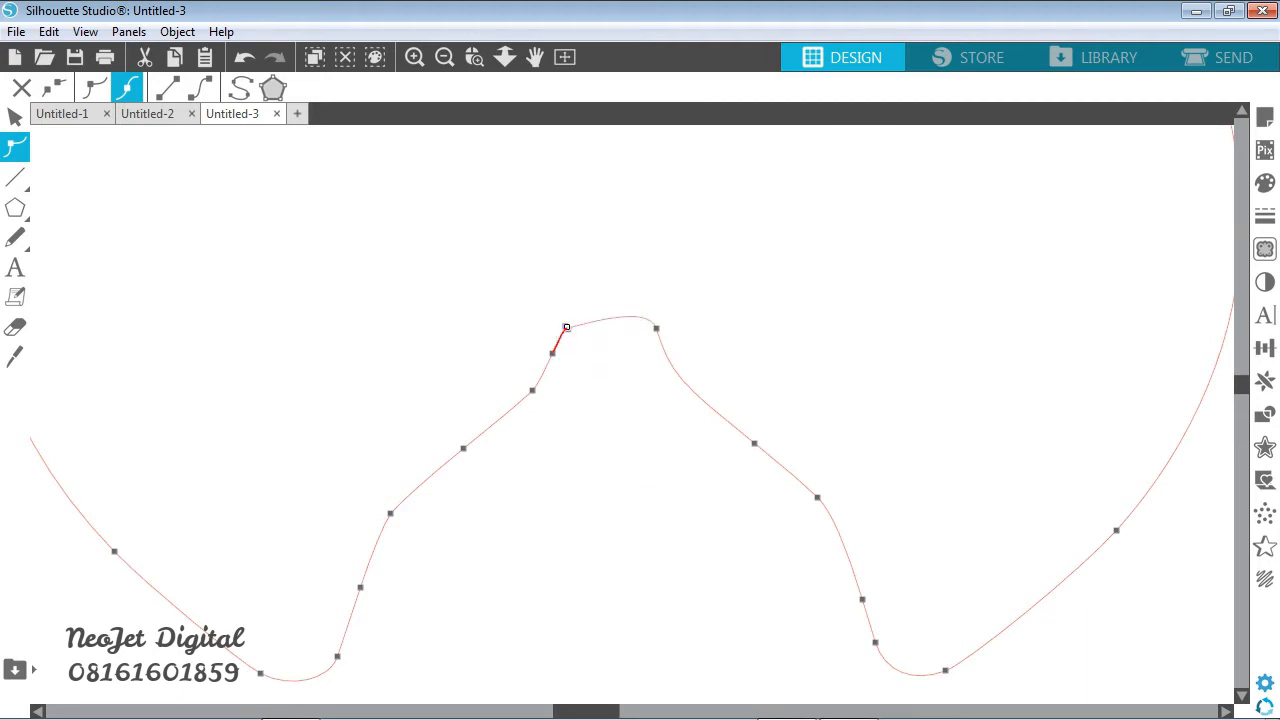
- Raise the left end point of the arch between the right butterfly's lower wings slightly, then leave point editing
left_click_drag(567, 327, 566, 318)
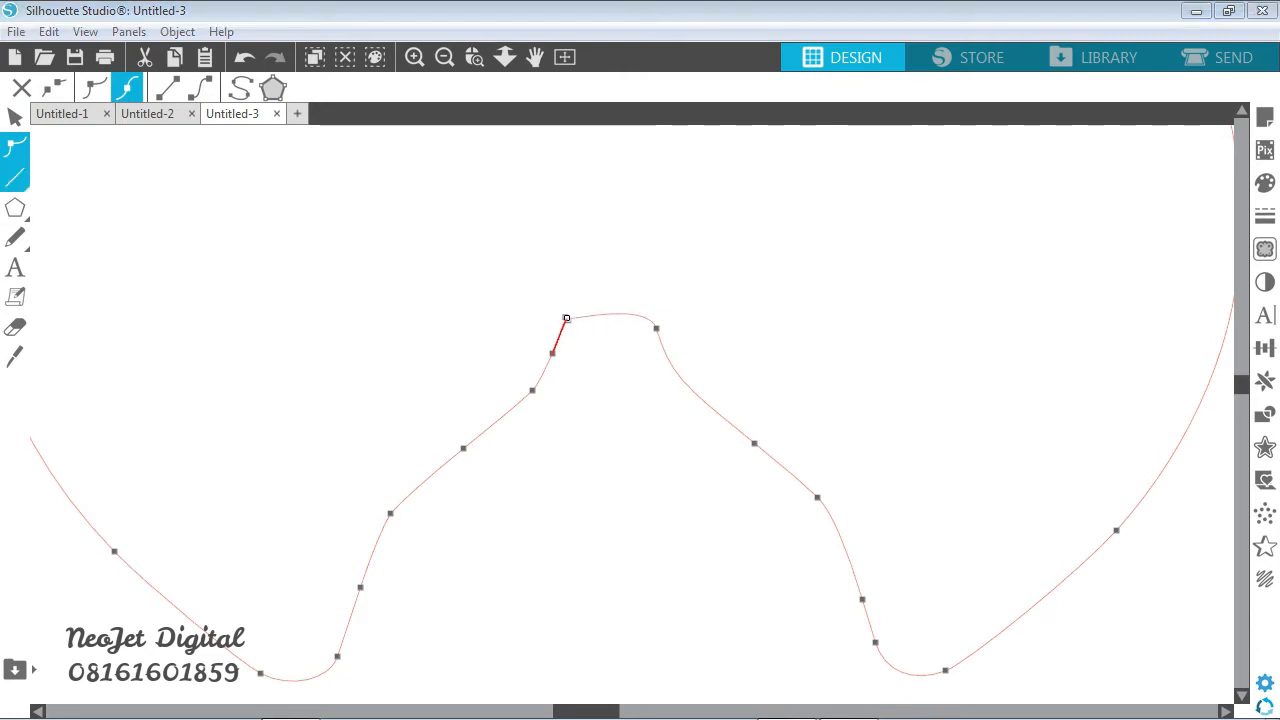
left_click(445, 57)
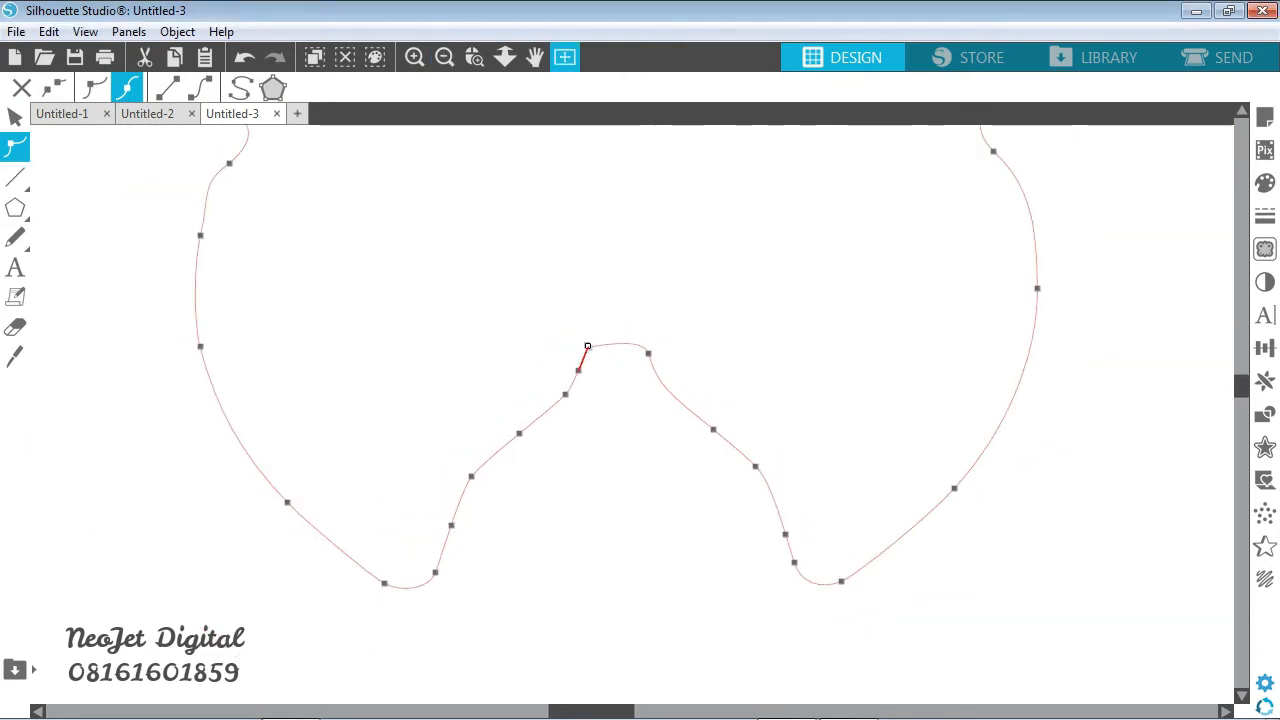
left_click(15, 117)
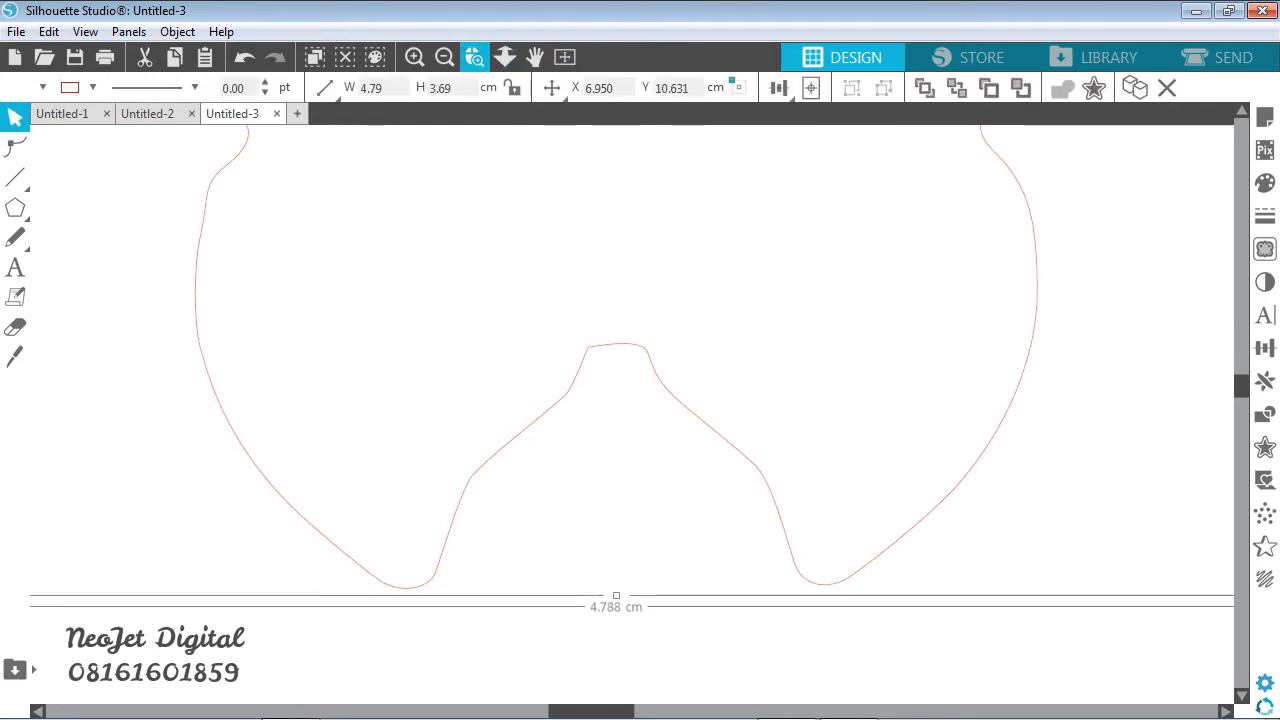
- Round the left corner of the arch between the right butterfly's lower wings with its curve handle, then leave point editing and deselect the shape
left_click(475, 57)
left_click_drag(500, 271, 752, 463)
left_click(15, 117)
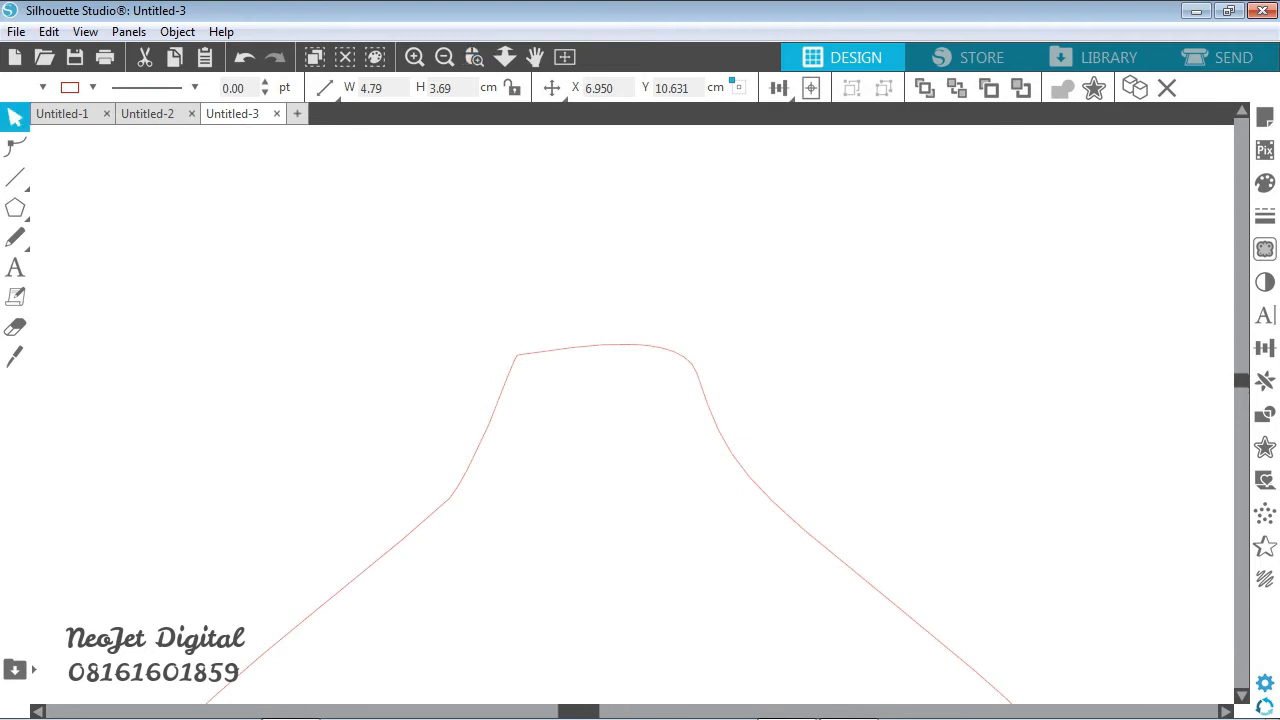
left_click(15, 147)
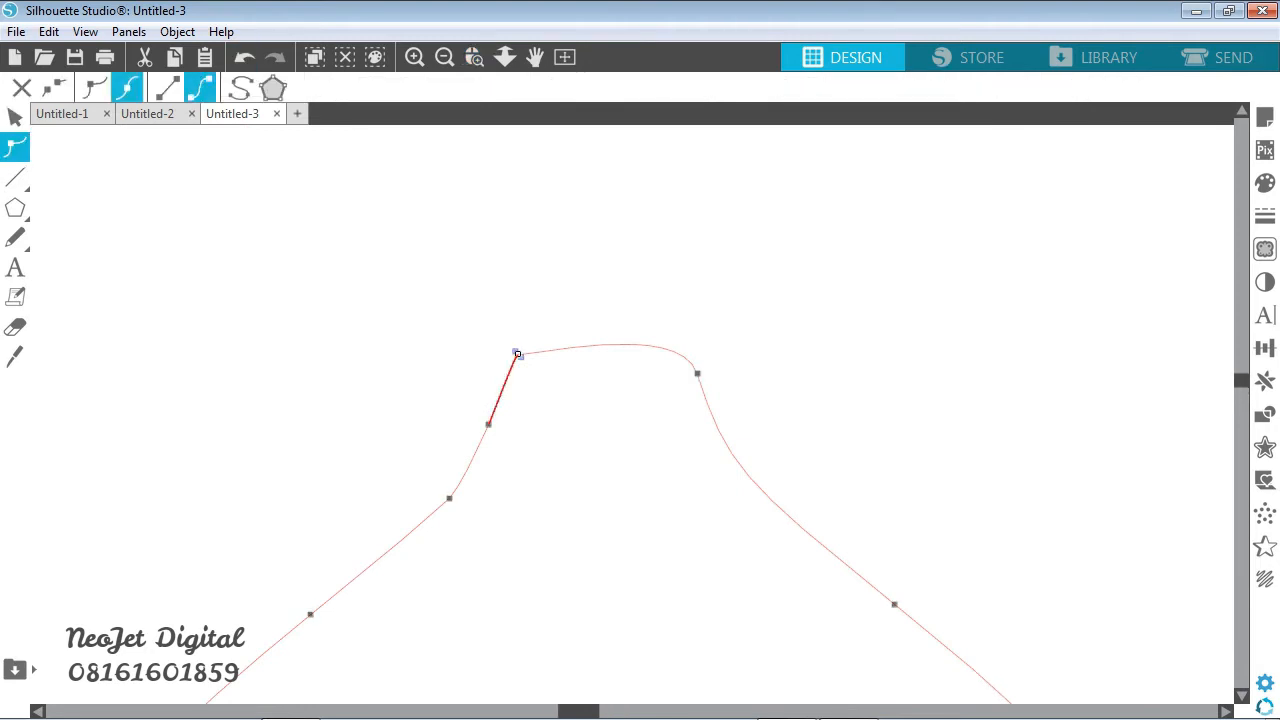
left_click(517, 354)
left_click_drag(577, 340, 553, 313)
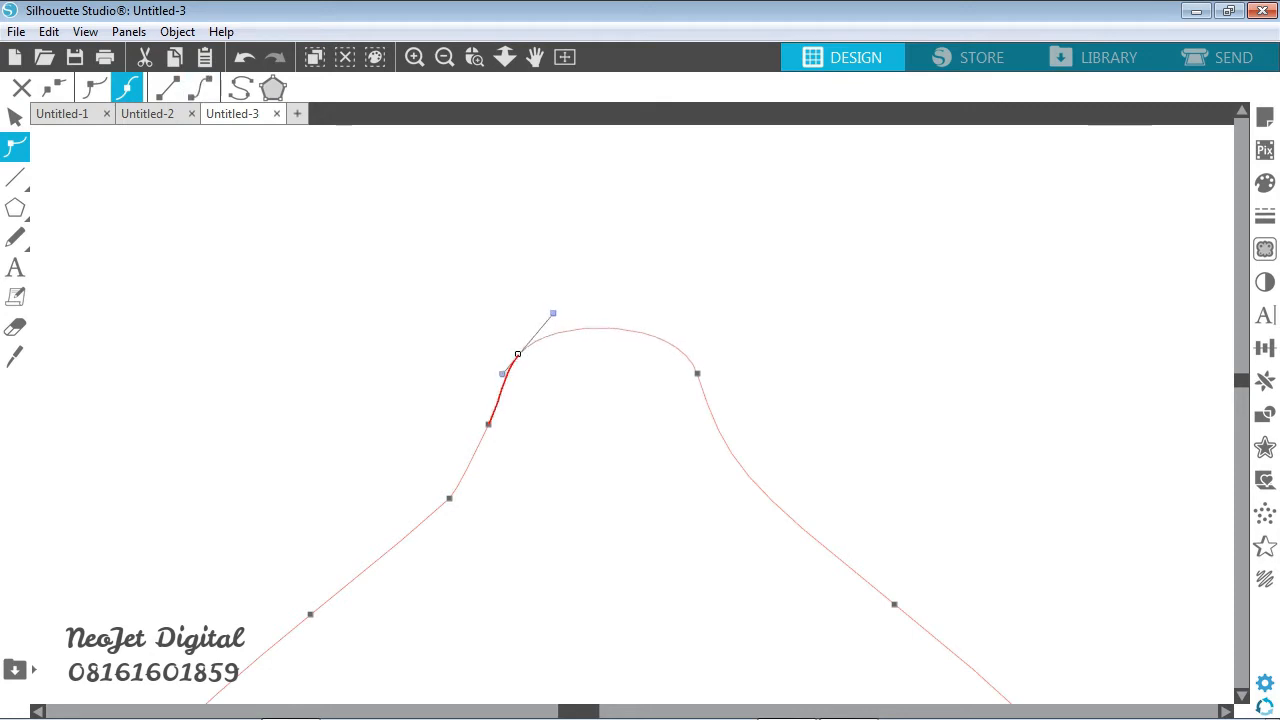
left_click(445, 57)
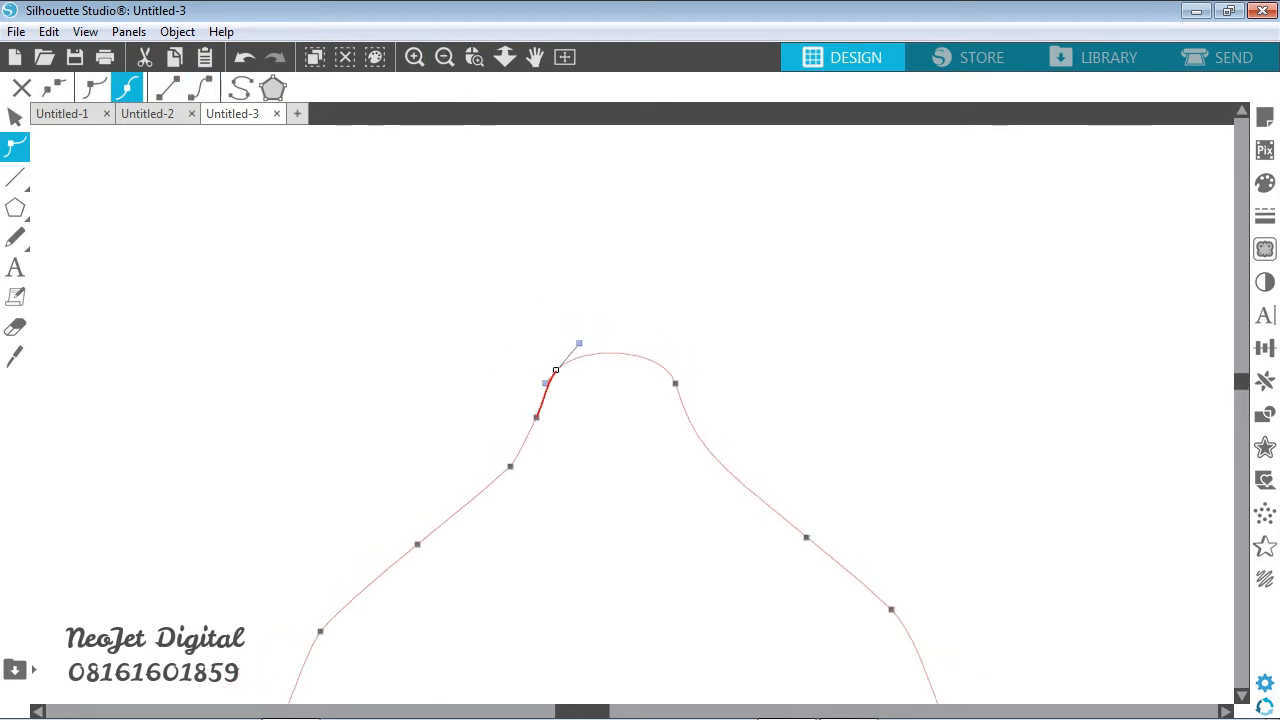
left_click(15, 117)
left_click(565, 57)
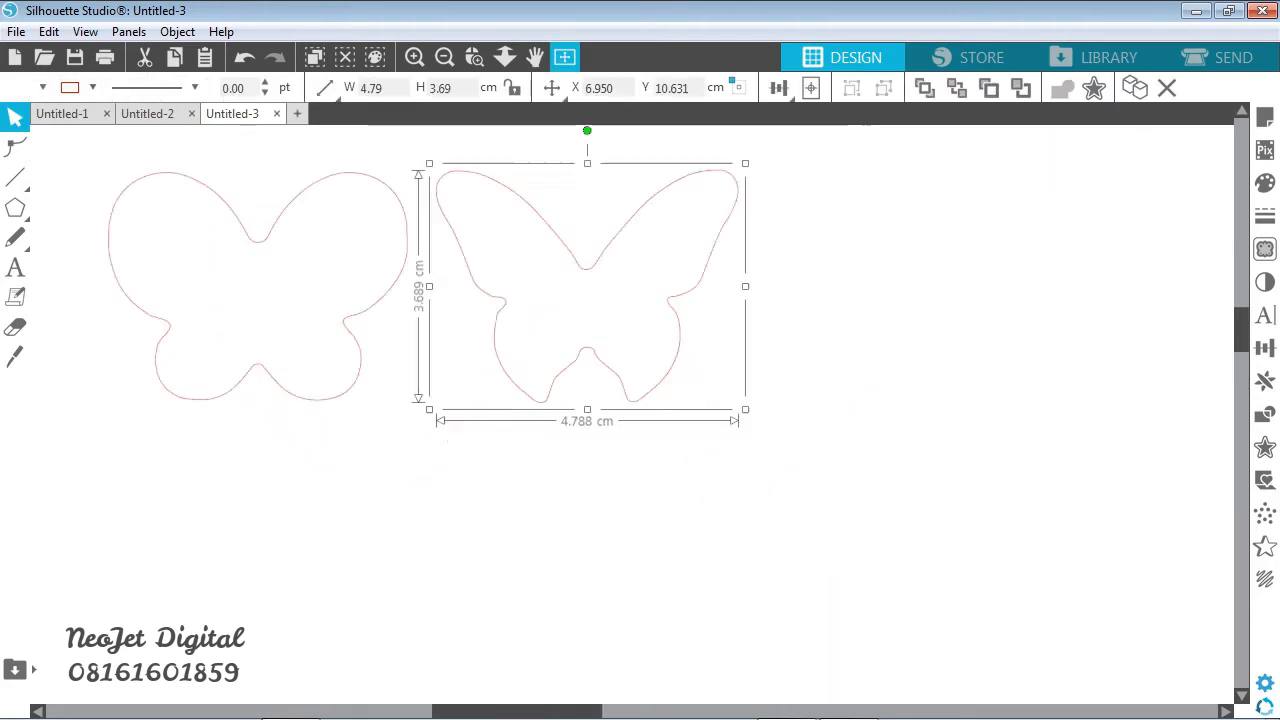
left_click(606, 262)
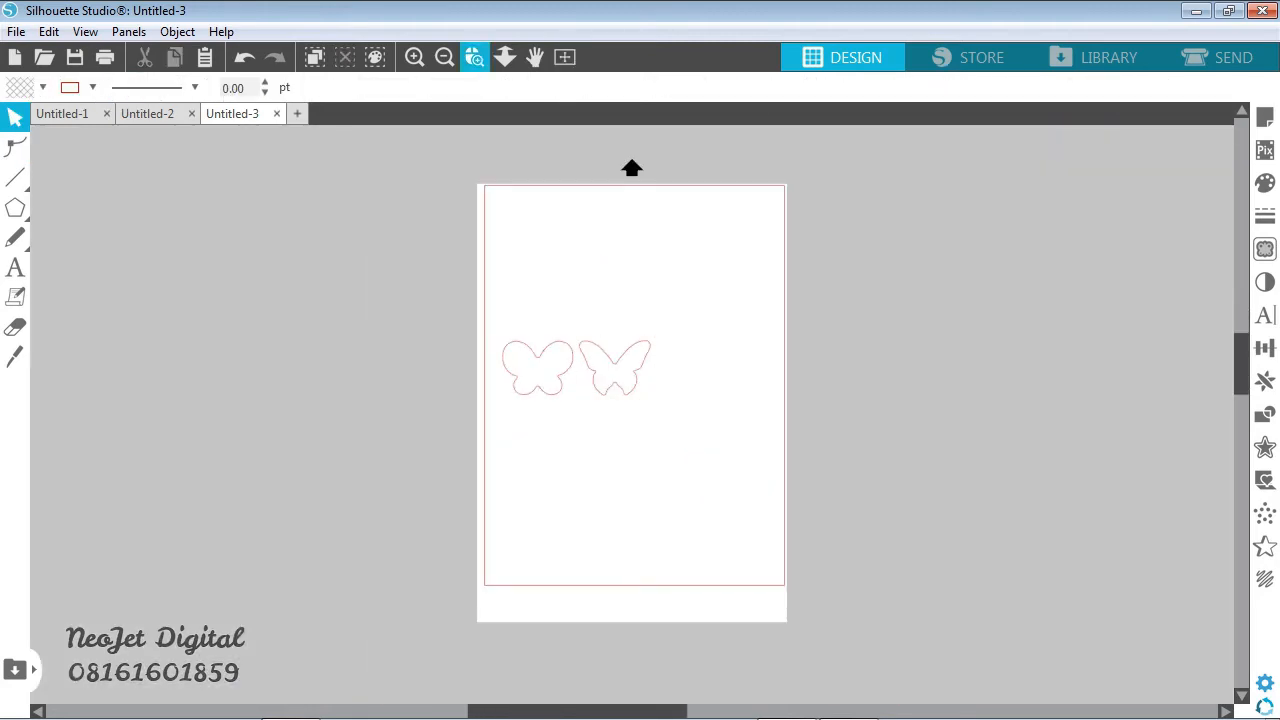
- Move the rounded butterfly into the page's upper-left corner and place the pointed-wing butterfly beside it, selecting both
left_click(475, 57)
left_click_drag(631, 168, 632, 167)
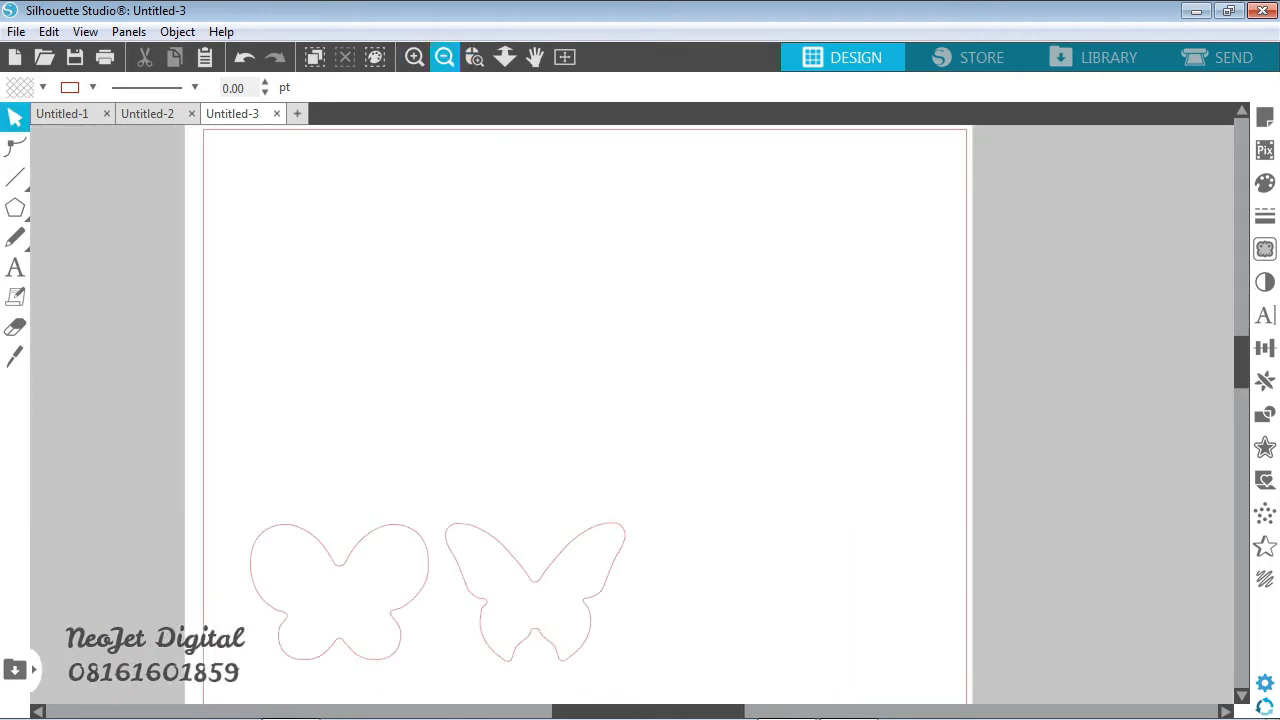
left_click(565, 57)
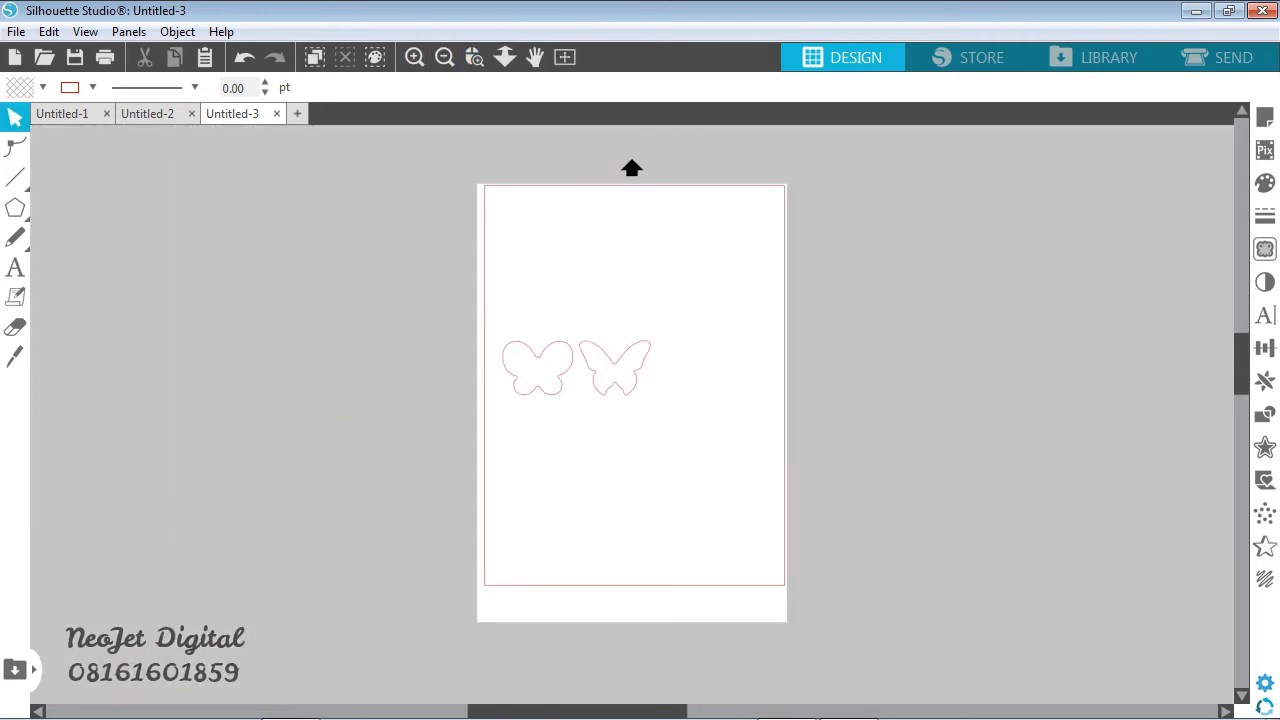
left_click_drag(537, 367, 526, 221)
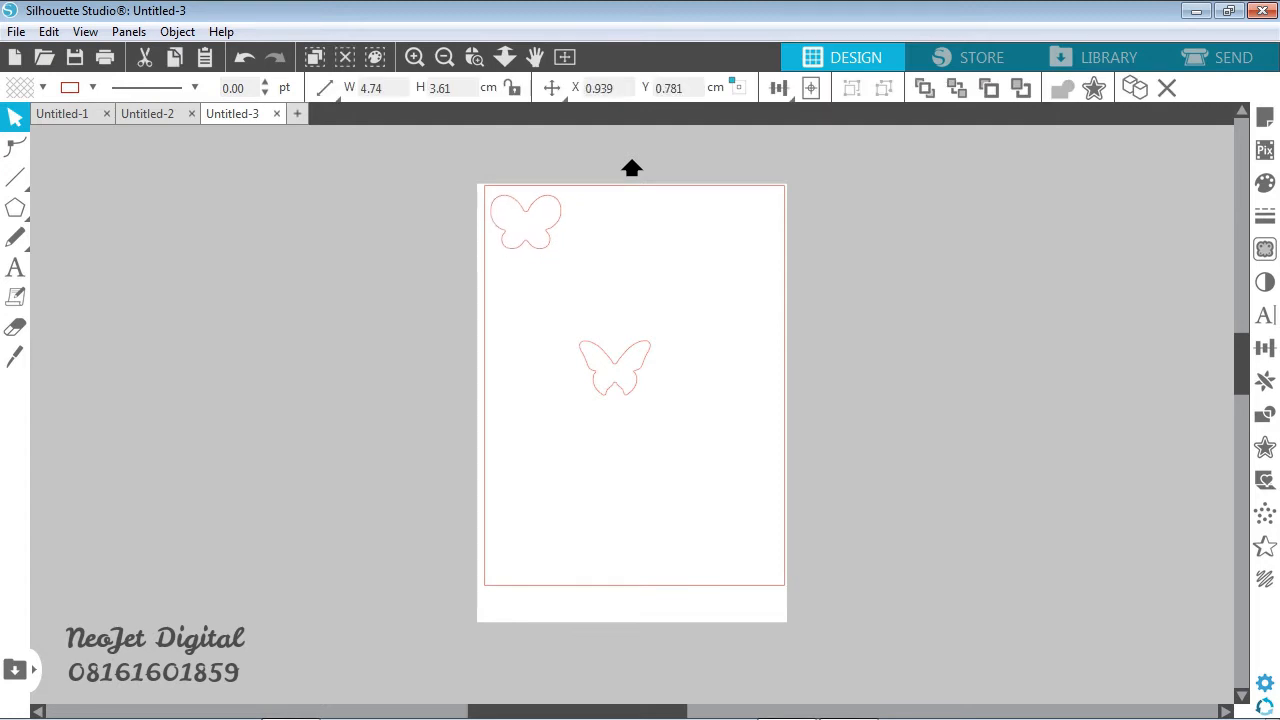
left_click_drag(616, 342, 607, 222)
left_click_drag(513, 291, 606, 224)
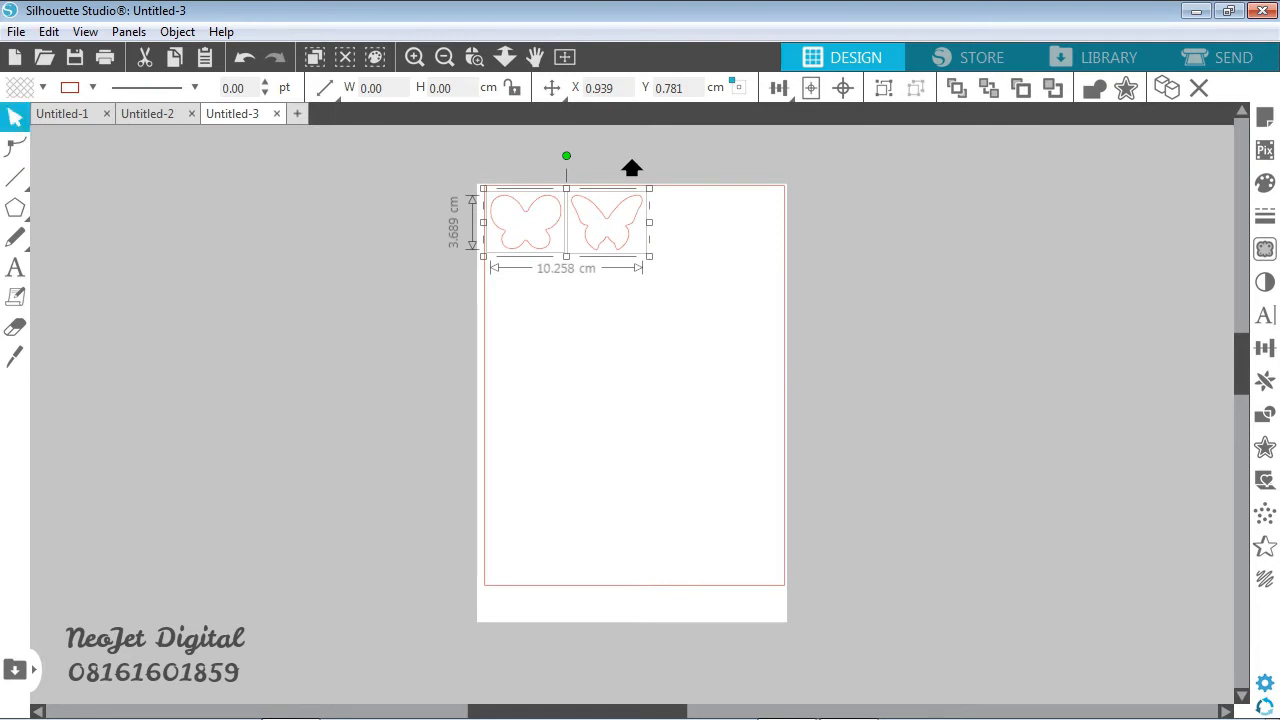
- Duplicate both butterflies beside the originals and move the pointed-wing copy below the first rounded butterfly
key("ctrl+d")
left_click_drag(607, 262, 525, 294)
key("Escape")
- Enlarge the rounded copy in the page's upper-right corner and the pointed-wing copy in the second row
key("Escape")
left_click(691, 222)
left_click_drag(733, 256, 780, 291)
key("Escape")
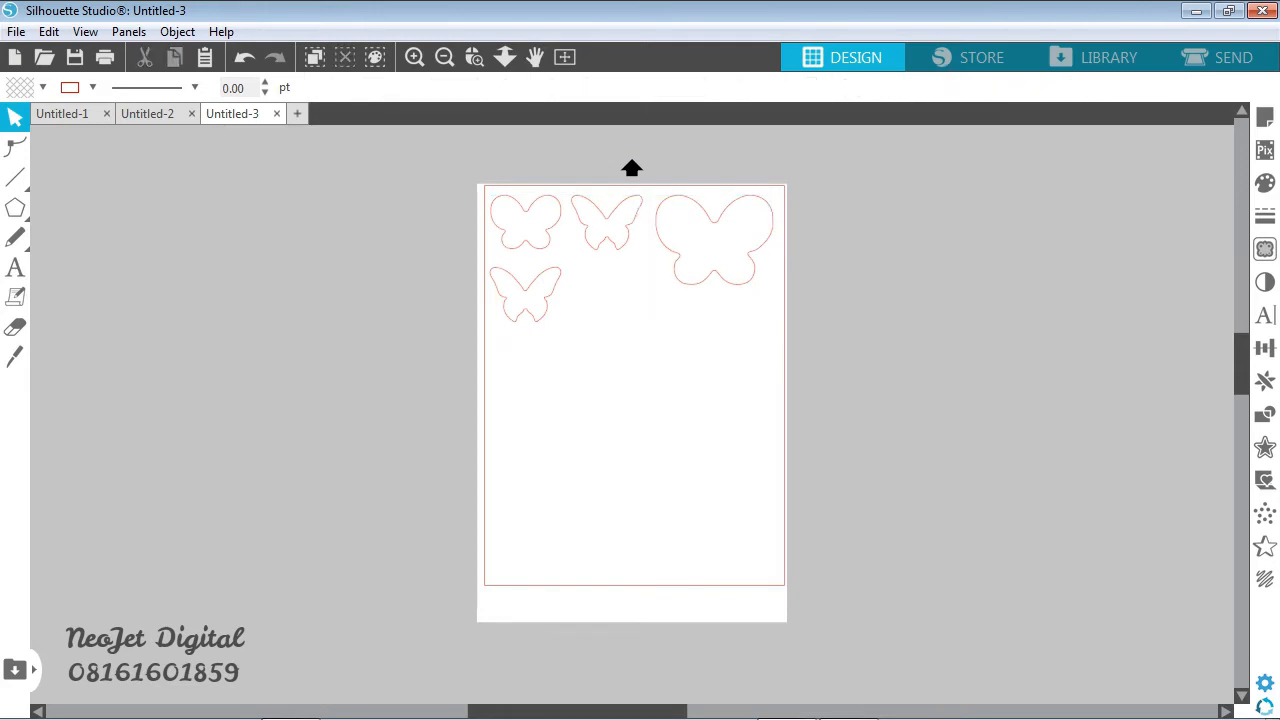
left_click(525, 294)
left_click_drag(567, 328, 612, 362)
key("Escape")
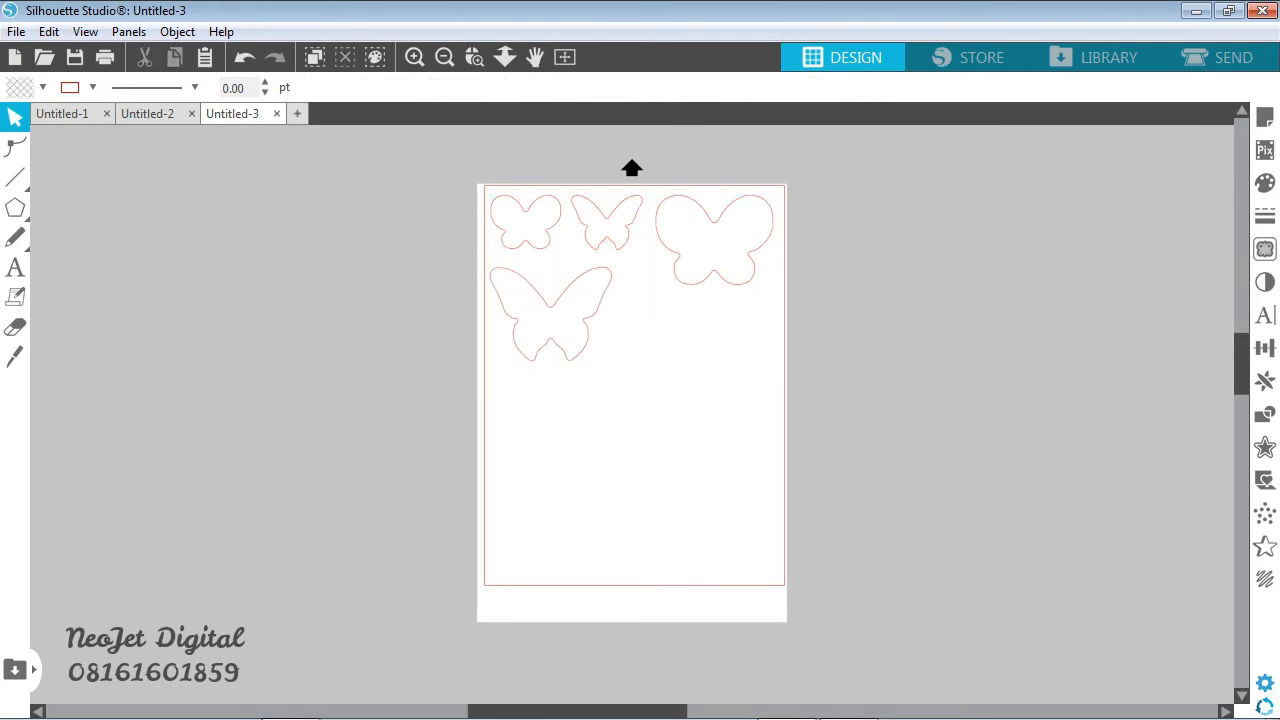
- Copy the small rounded butterfly, place the copy beside the large pointed-wing one in the second row, and enlarge it slightly
left_click(526, 222)
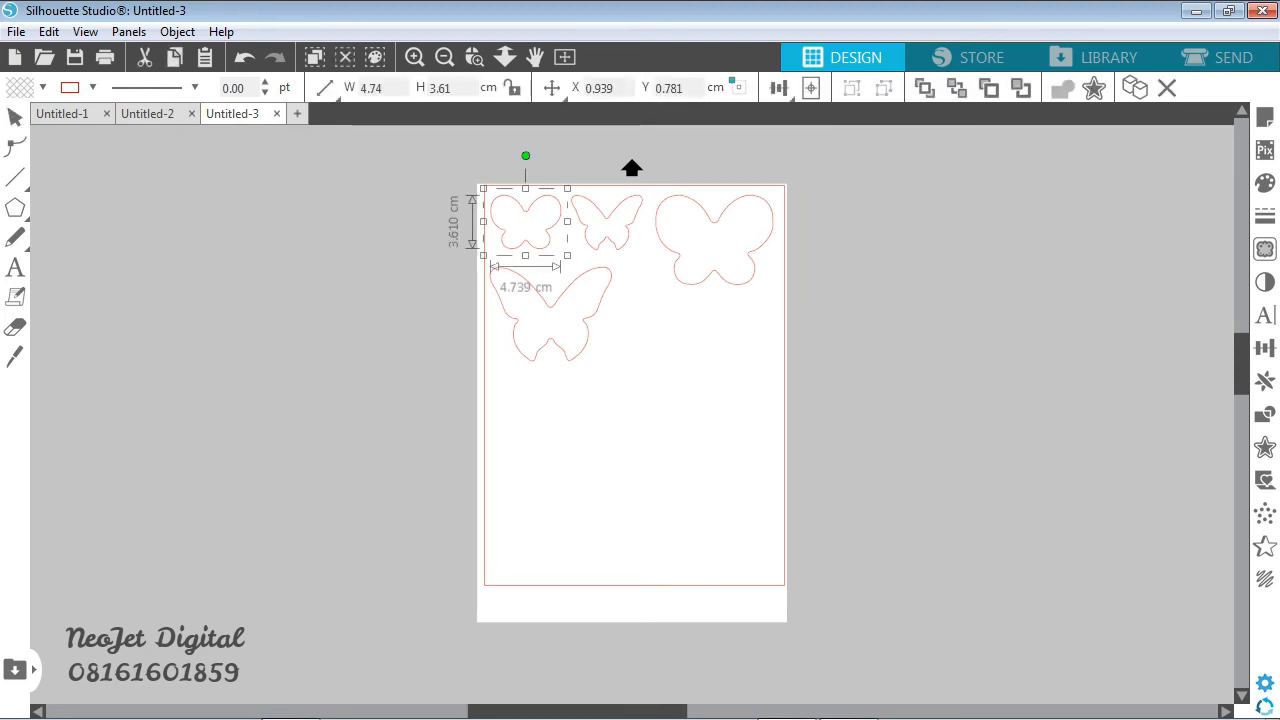
key("ctrl+c")
key("ctrl+v")
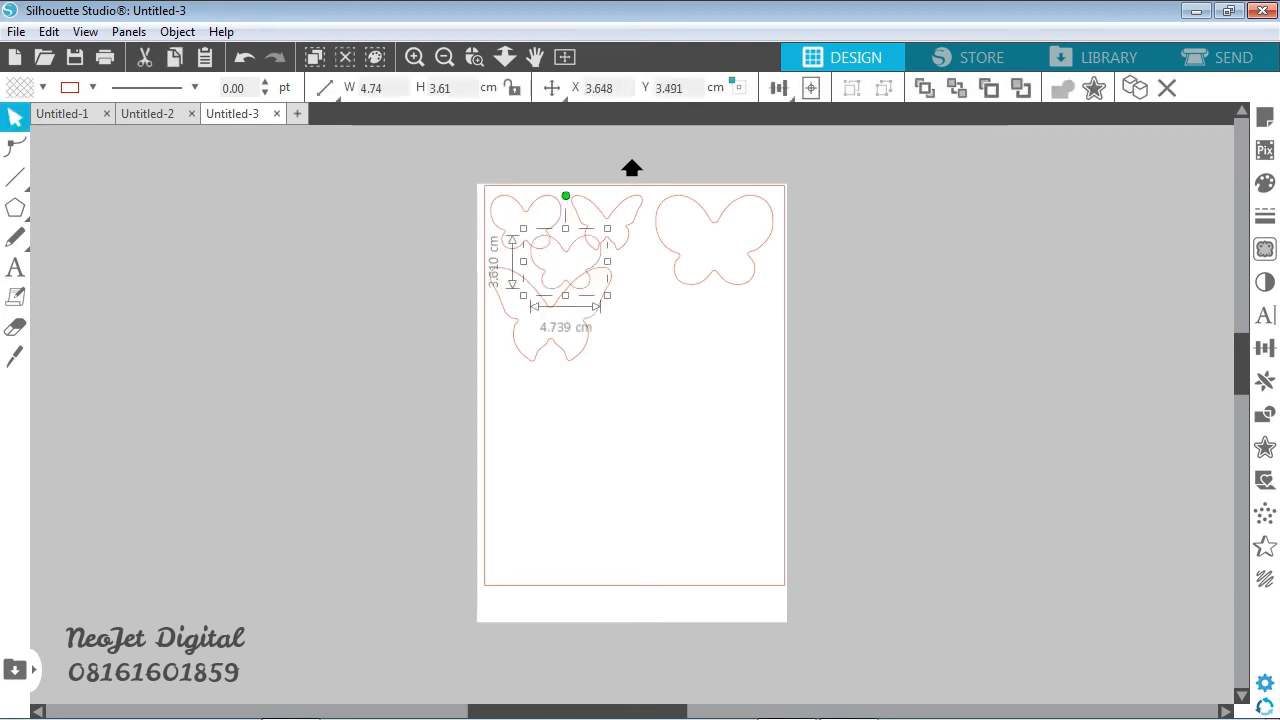
left_click_drag(565, 262, 650, 322)
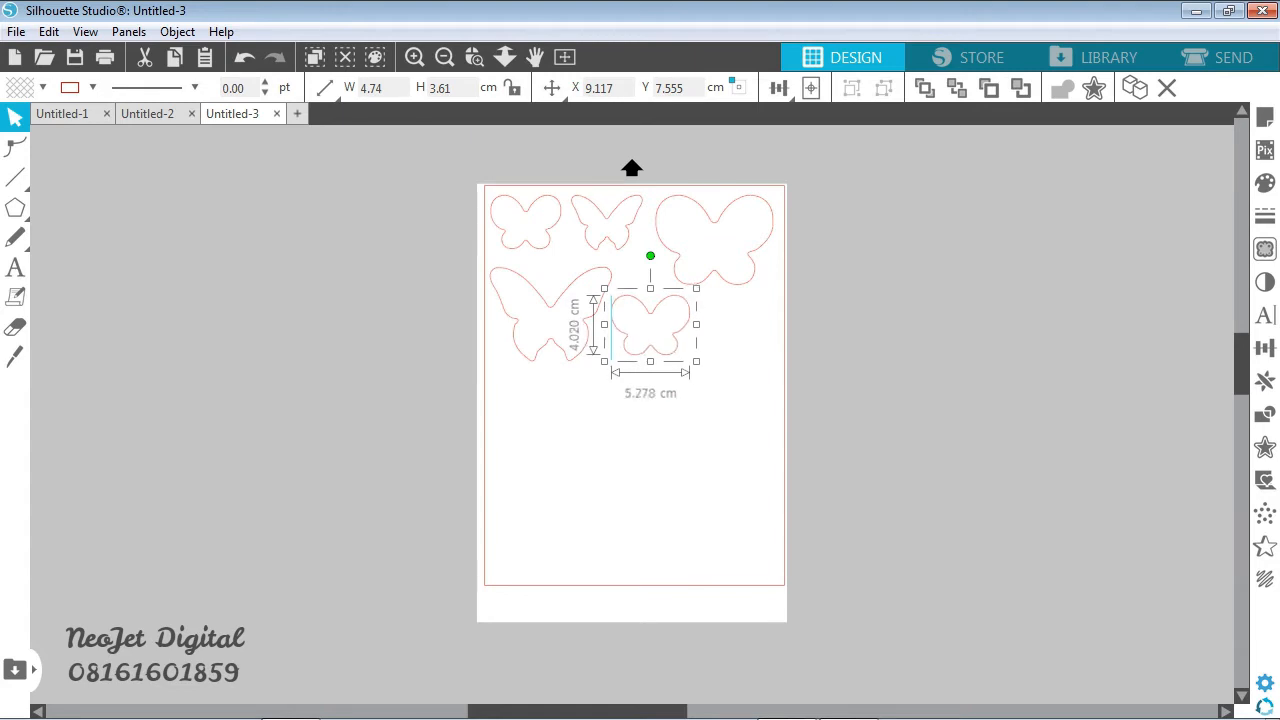
mouse_move(696, 361)
left_mouse_down()
mouse_move(724, 383)
mouse_move(702, 366)
left_mouse_up()
- Copy the small pointed-wing butterfly and place the copy at the right end of the second row
left_click(607, 225)
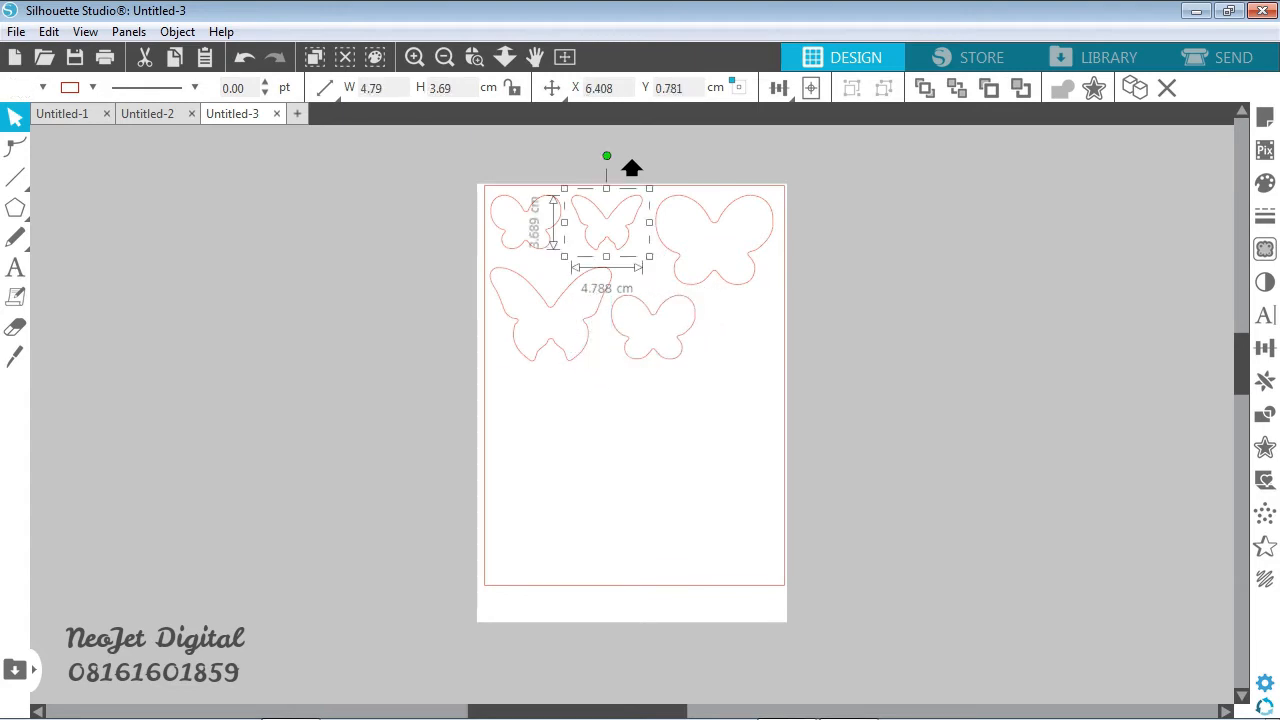
key("ctrl+c")
key("ctrl+v")
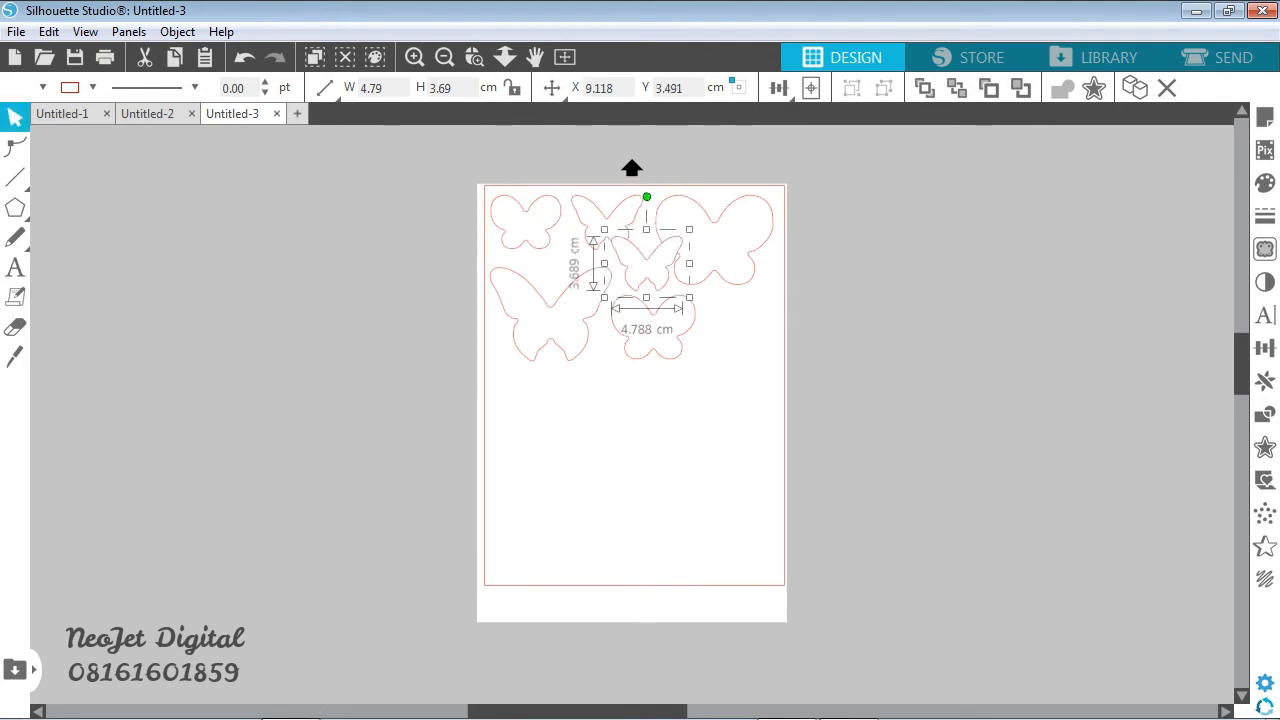
left_click_drag(646, 263, 739, 323)
key("Escape")
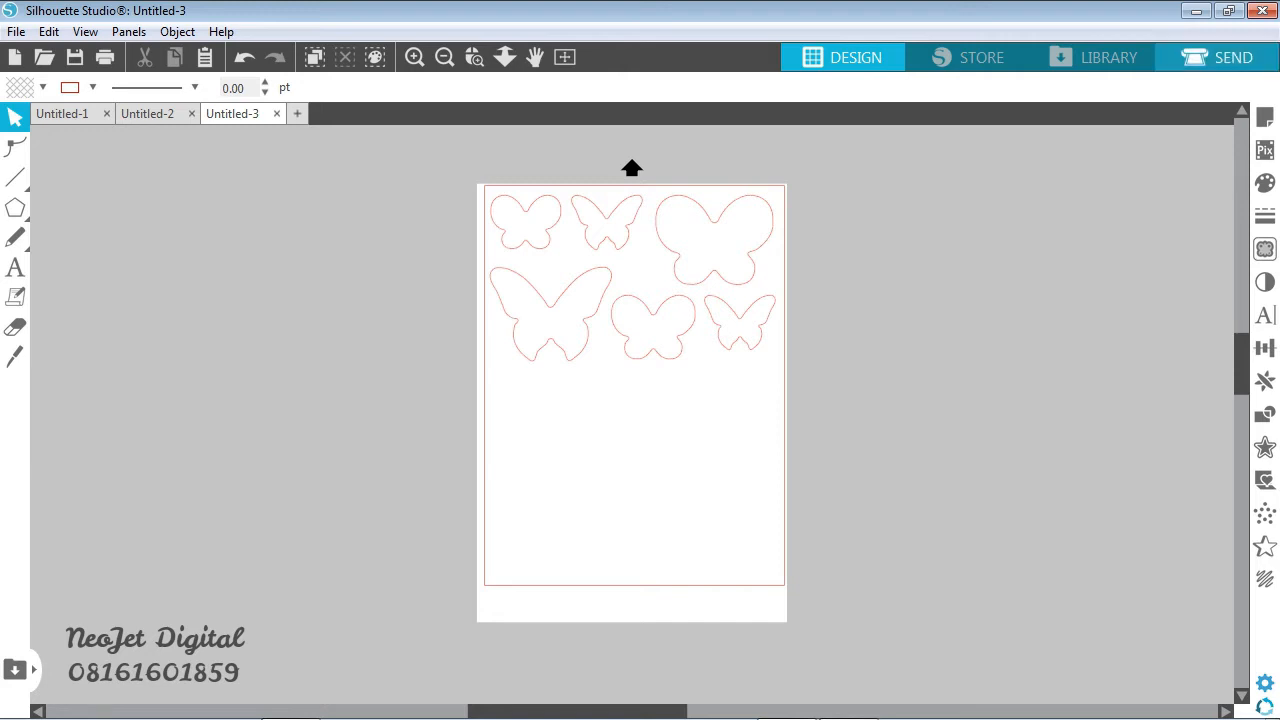
- Go to the cut settings for sending the job and choose Card Stock 260 gsm as Tool 1's material
left_click(1217, 57)
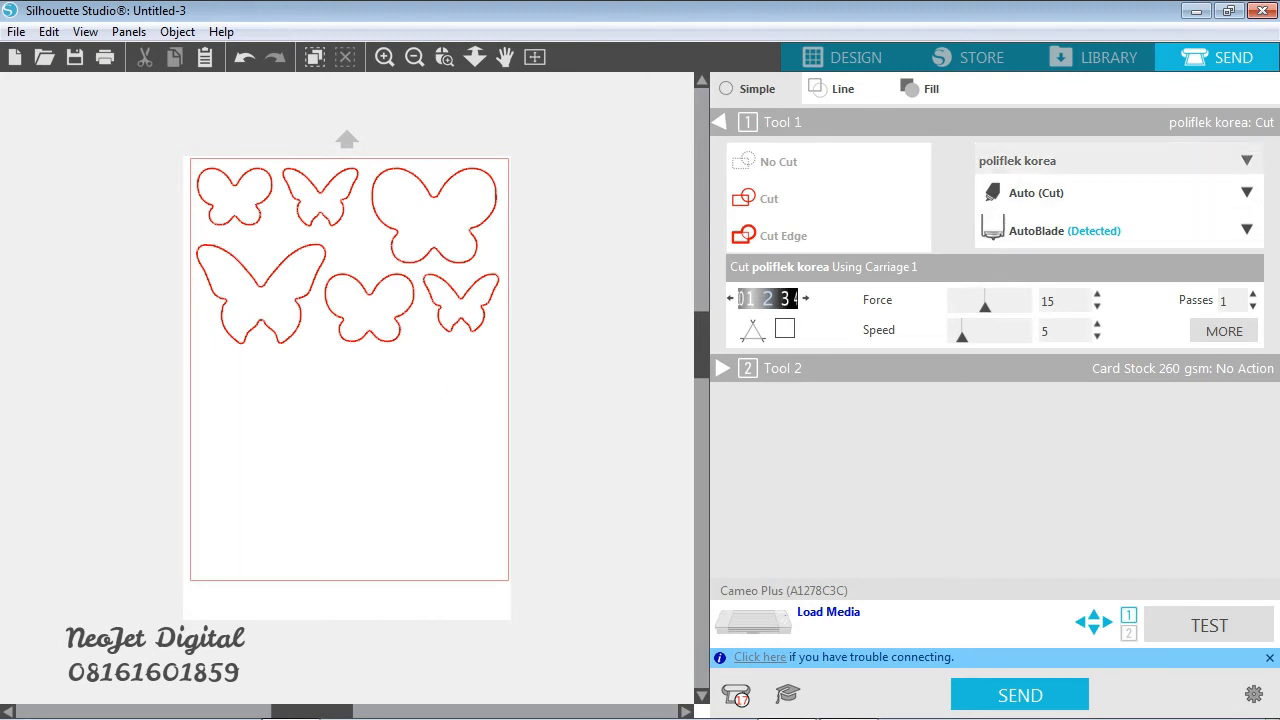
left_click(1246, 161)
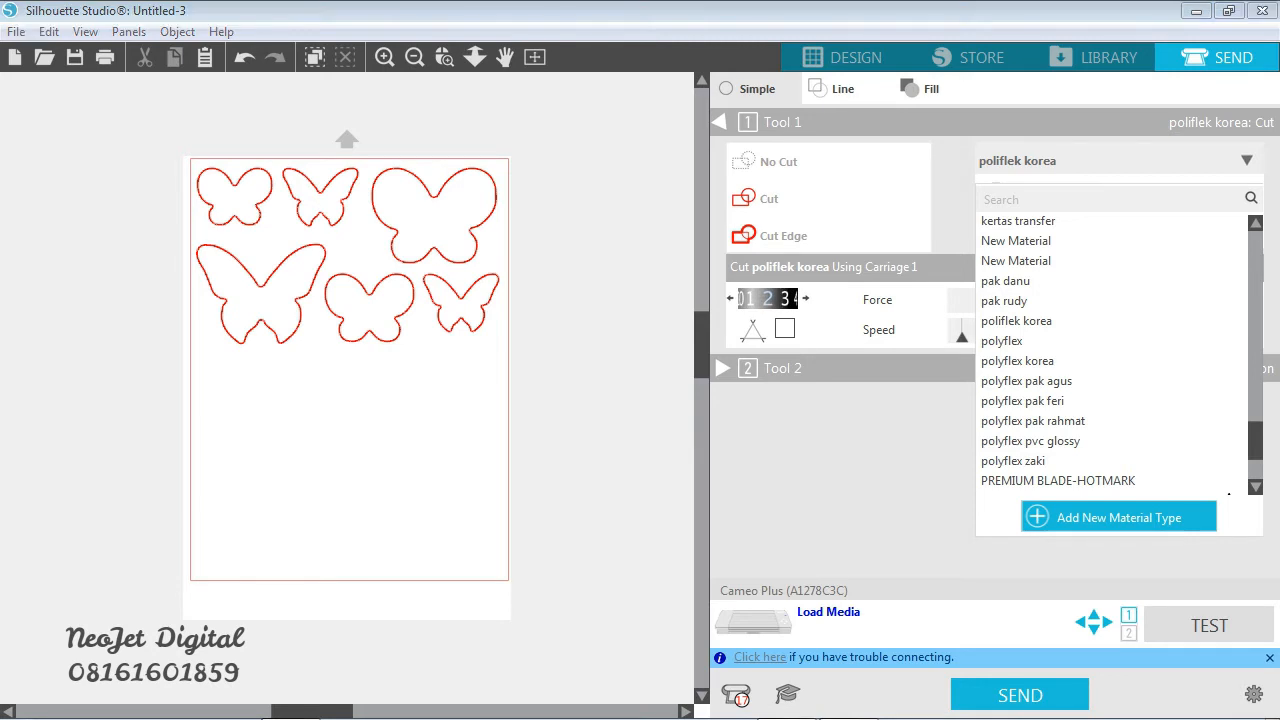
scroll(1110, 355, "down", 3)
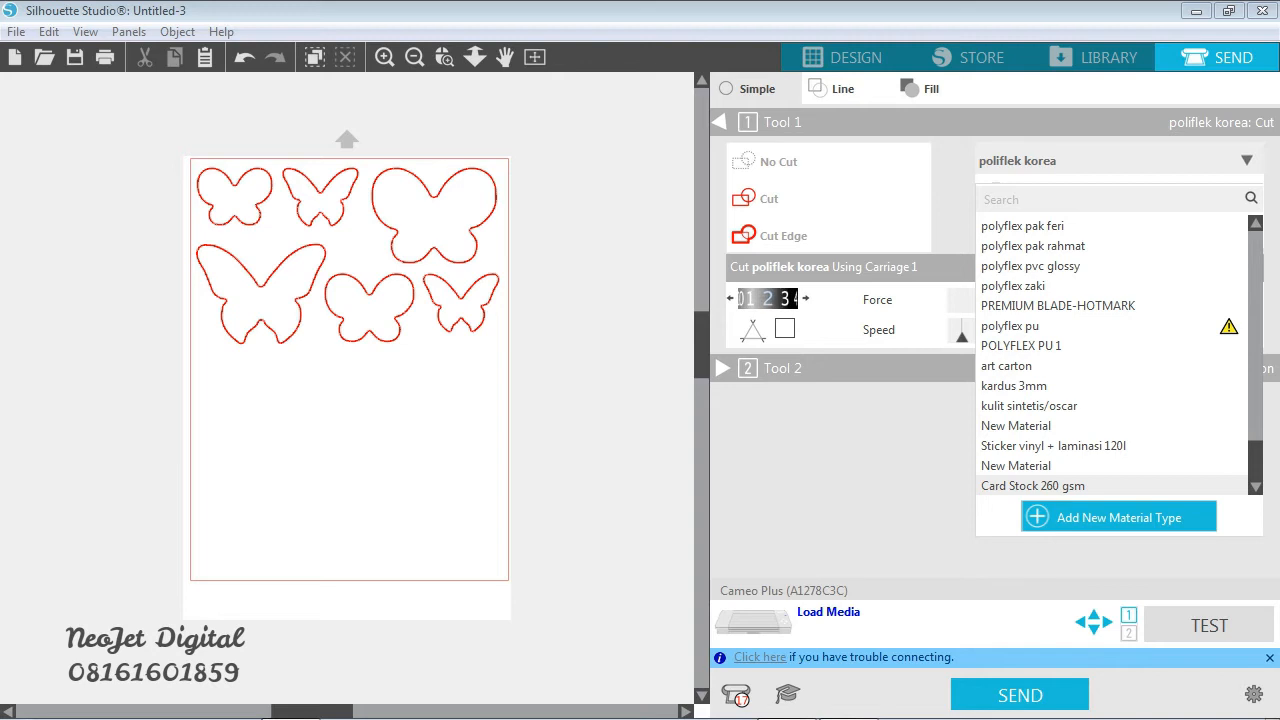
left_click(1033, 486)
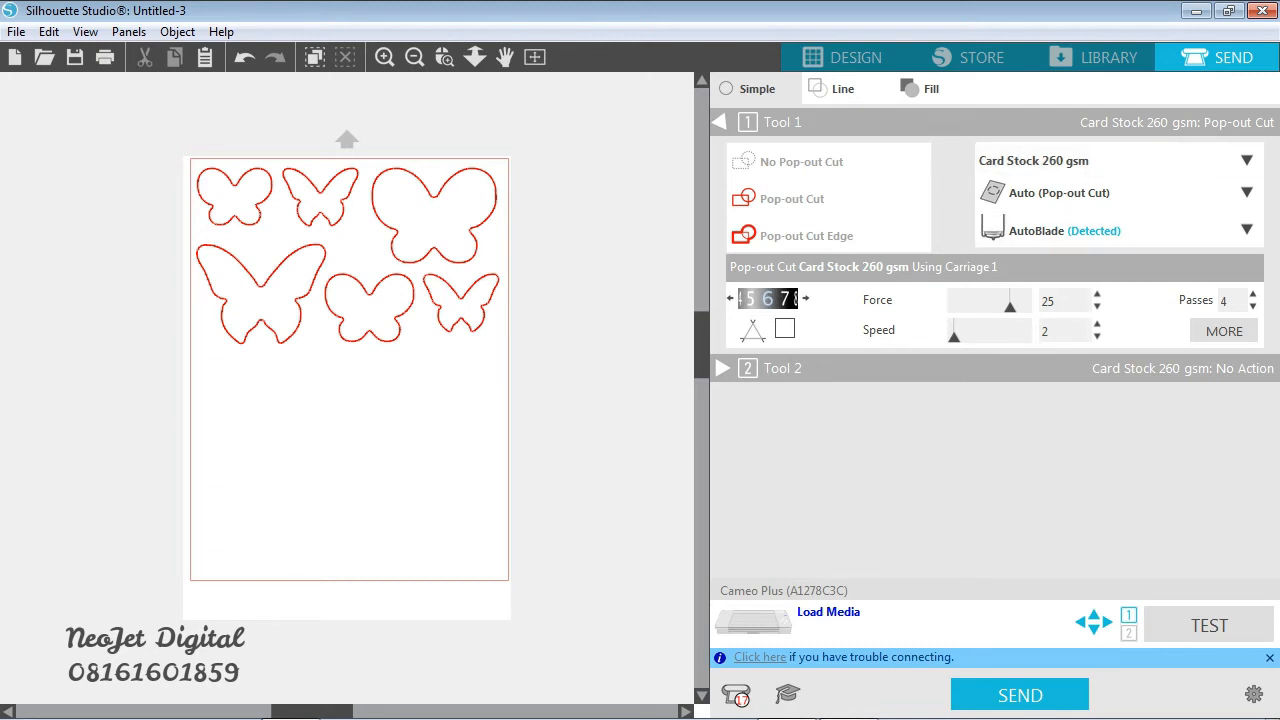
- Add a new material type and name it "card stock baru"
left_click(1246, 161)
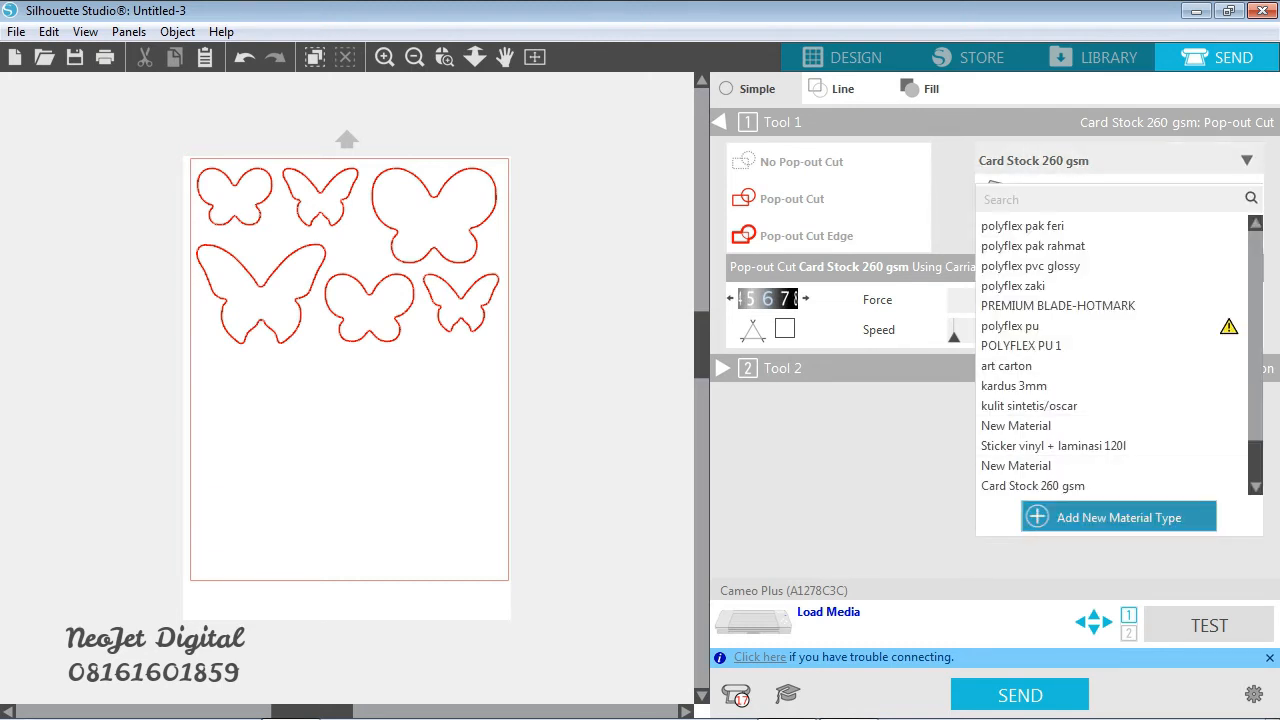
left_click(1118, 517)
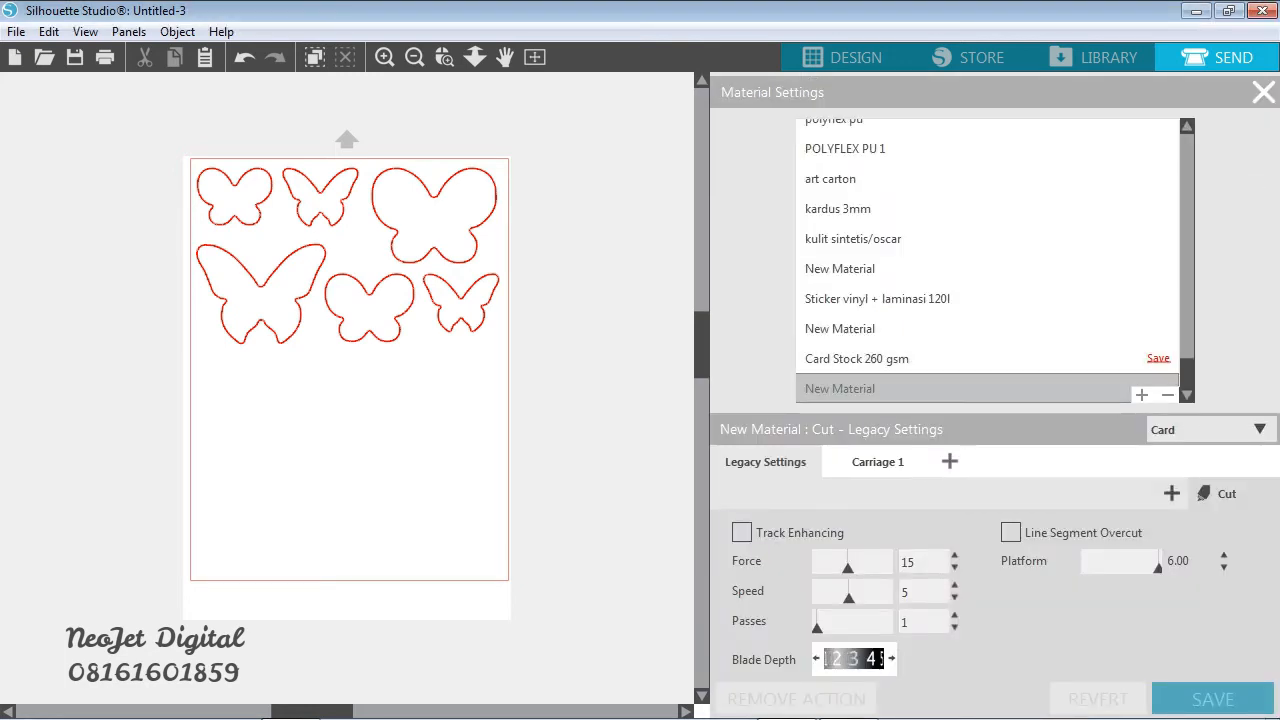
double_click(840, 389)
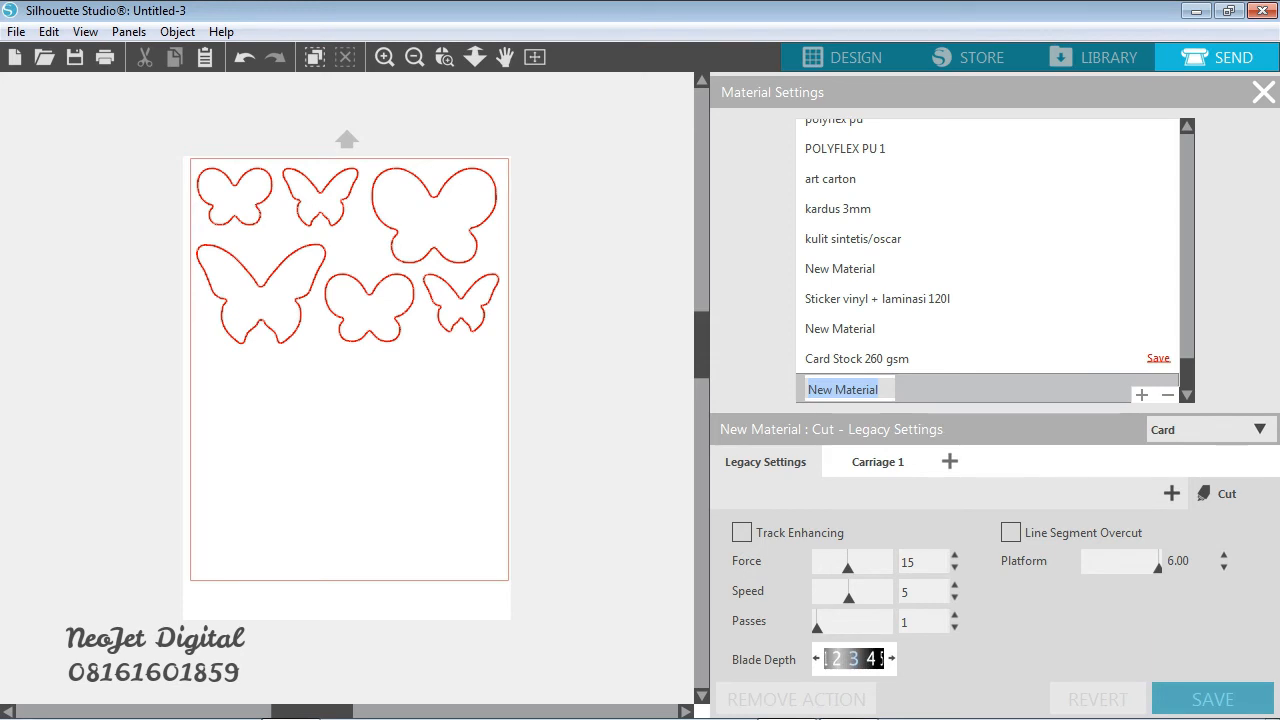
type("car")
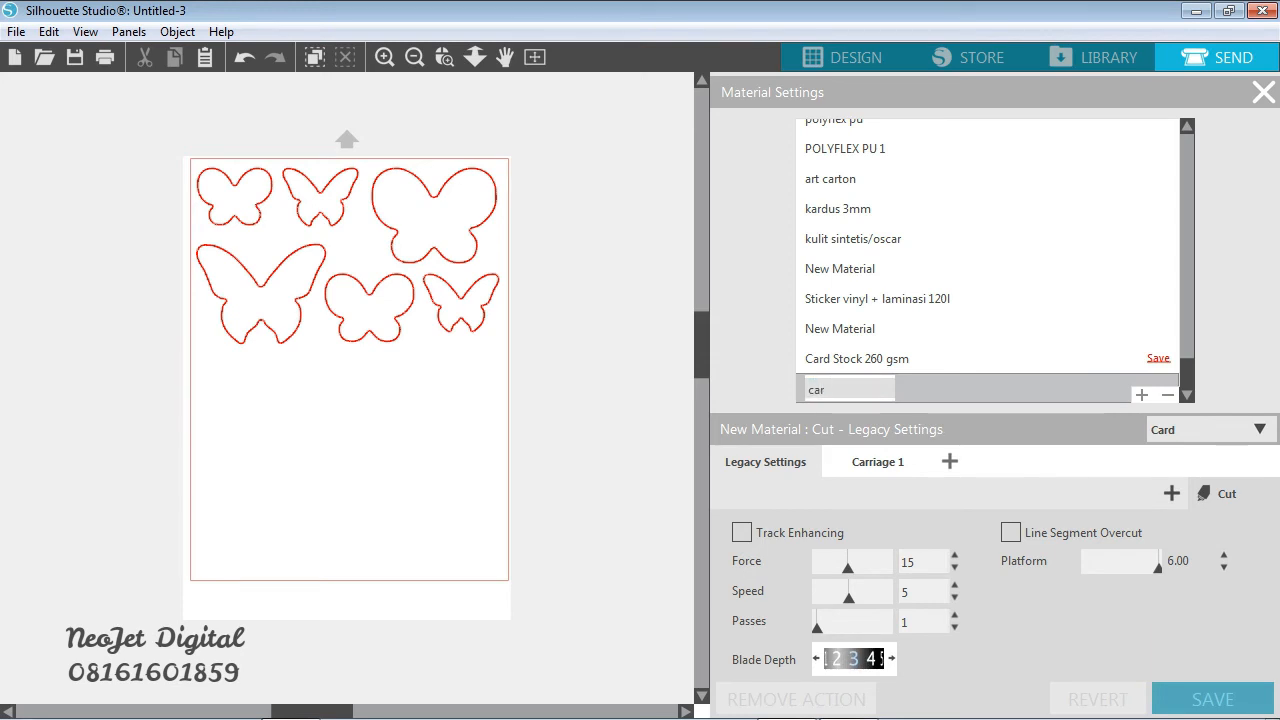
type("d stock baru")
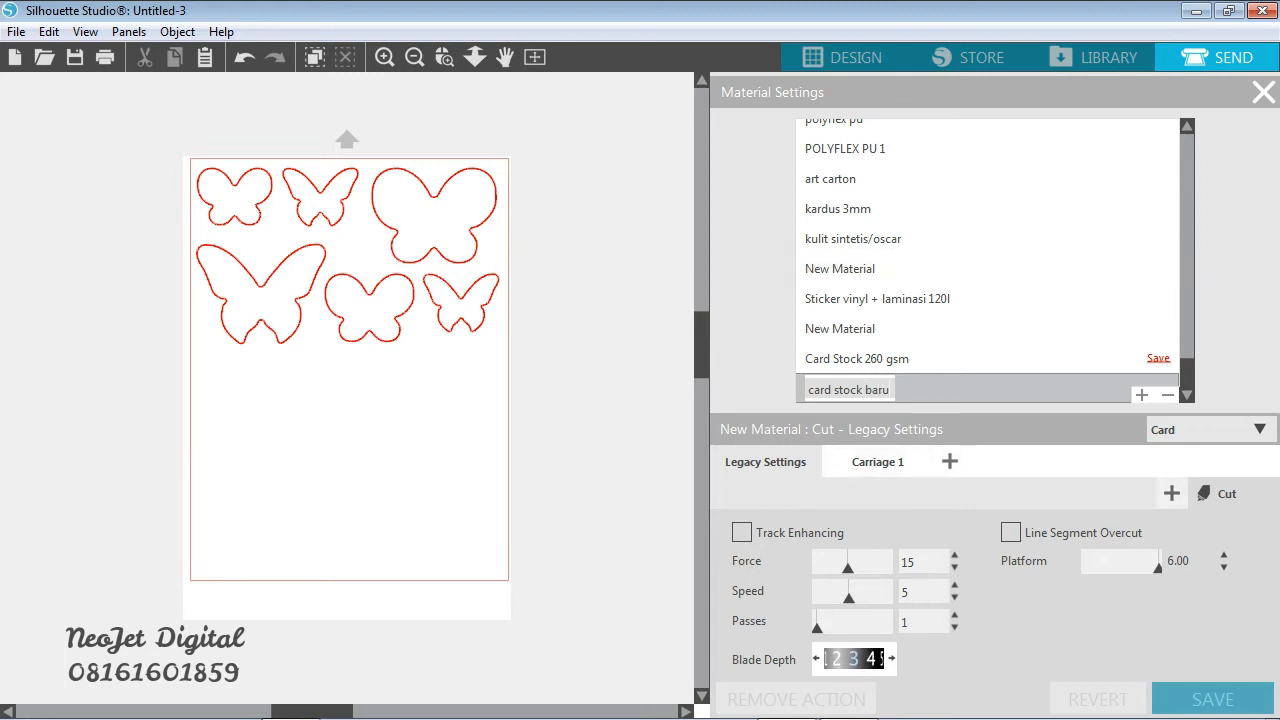
- Review the action, category and carriage choices for card stock baru and switch to its Carriage 1 settings
left_click(1172, 493)
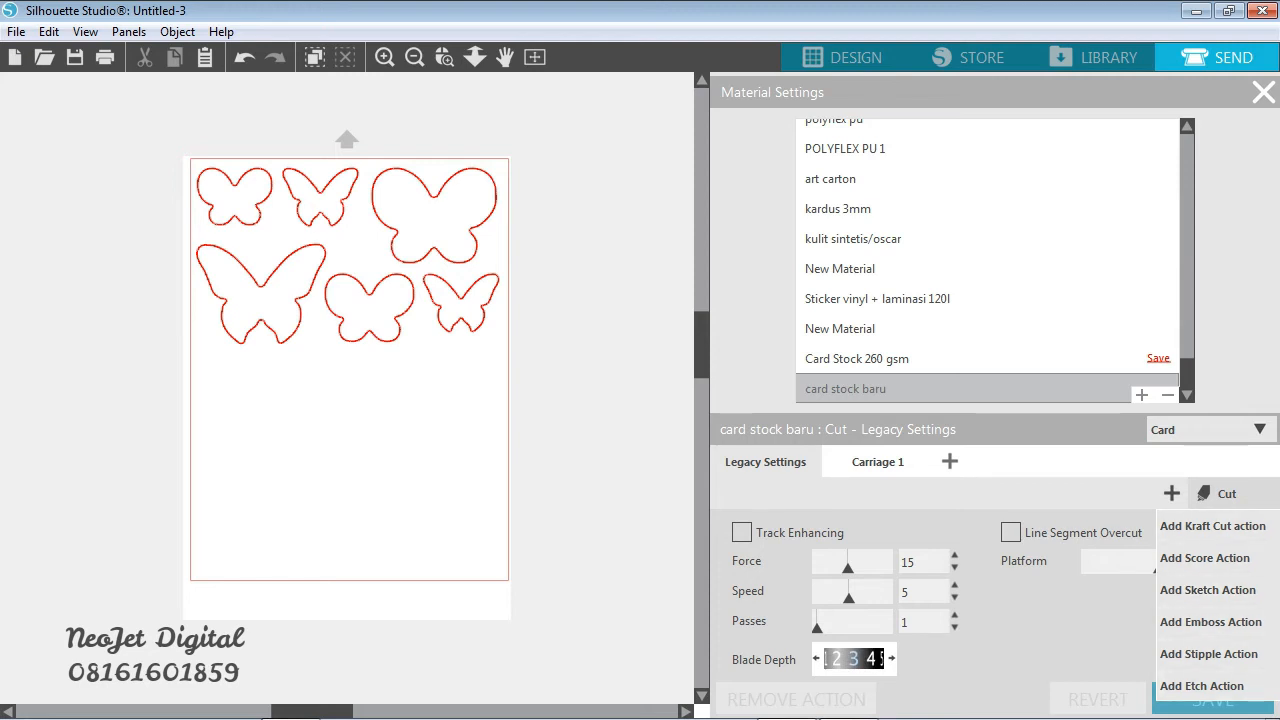
left_click(1213, 430)
left_click(1213, 430)
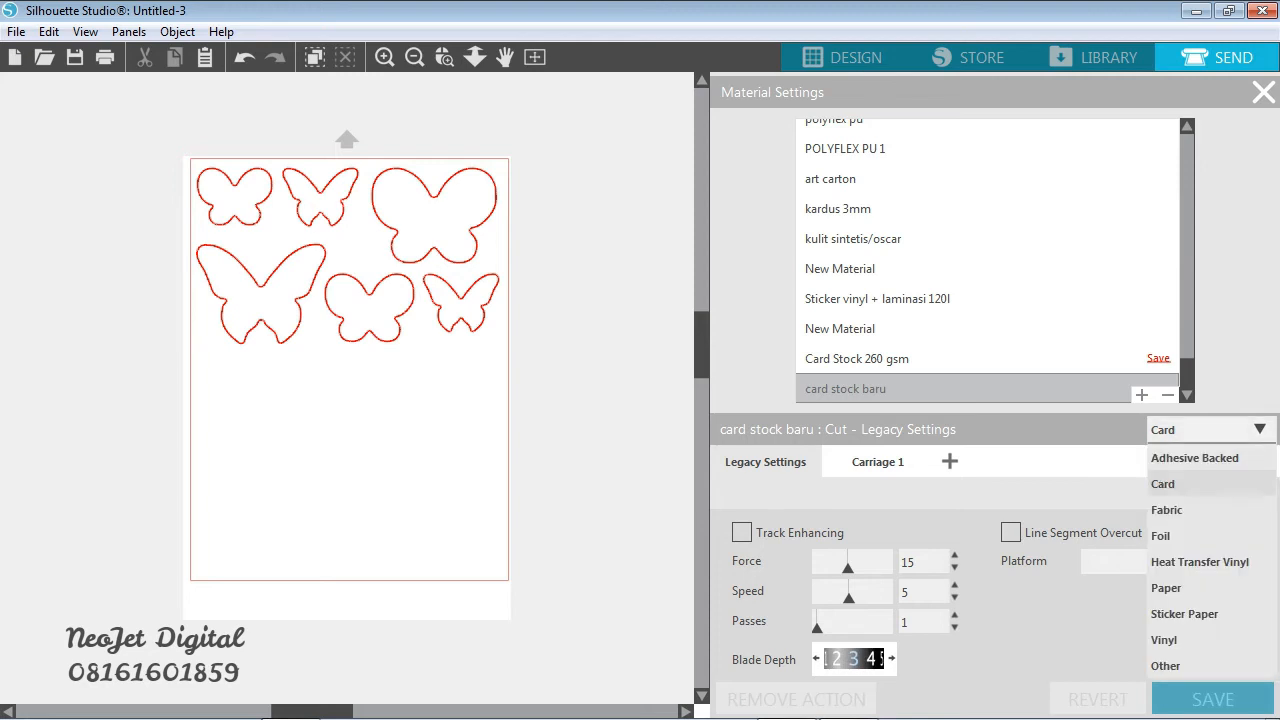
left_click(1213, 430)
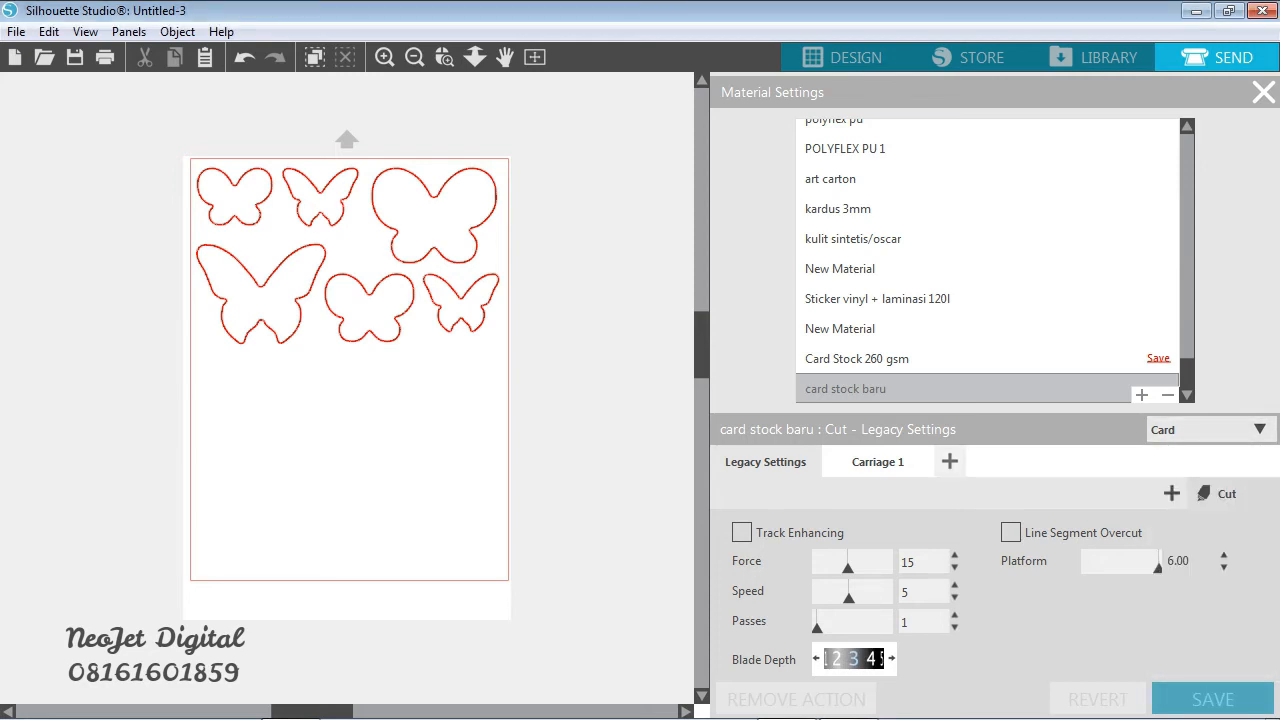
left_click(950, 461)
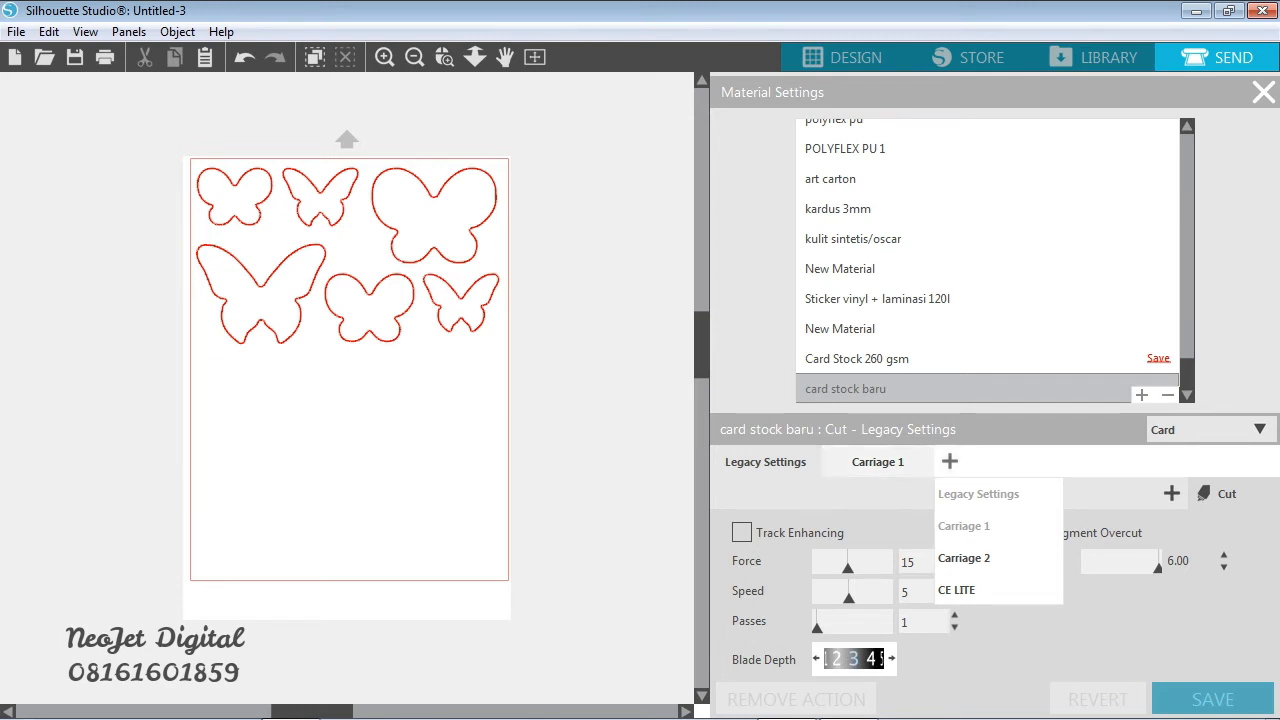
left_click(878, 461)
left_click(878, 461)
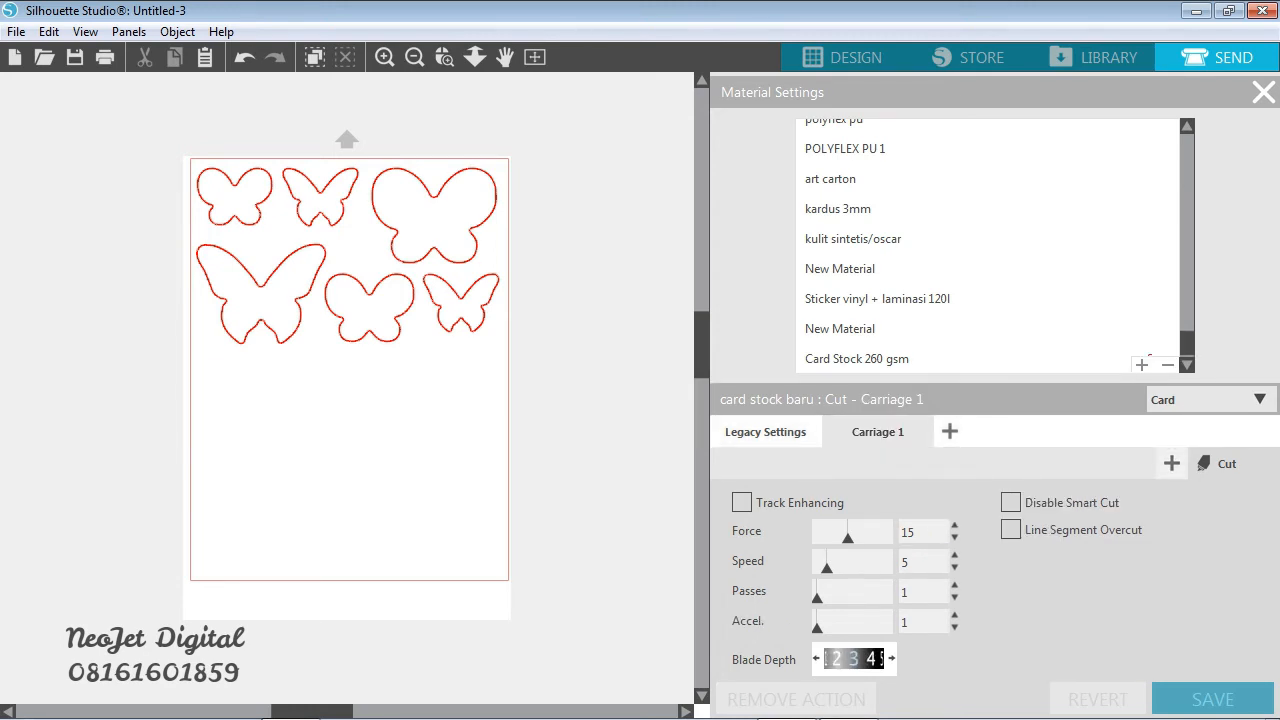
- Add a Pop-out Cut action to Carriage 1 of the card stock baru material
left_click(1171, 463)
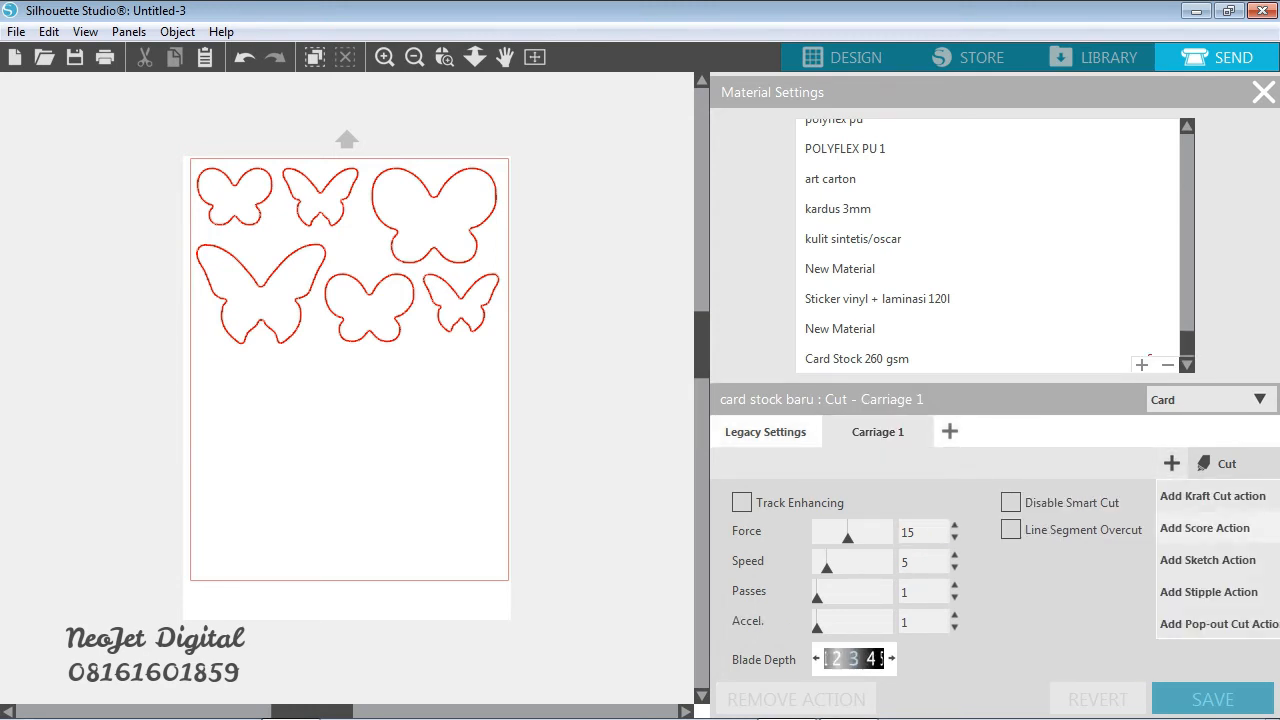
left_click(1090, 592)
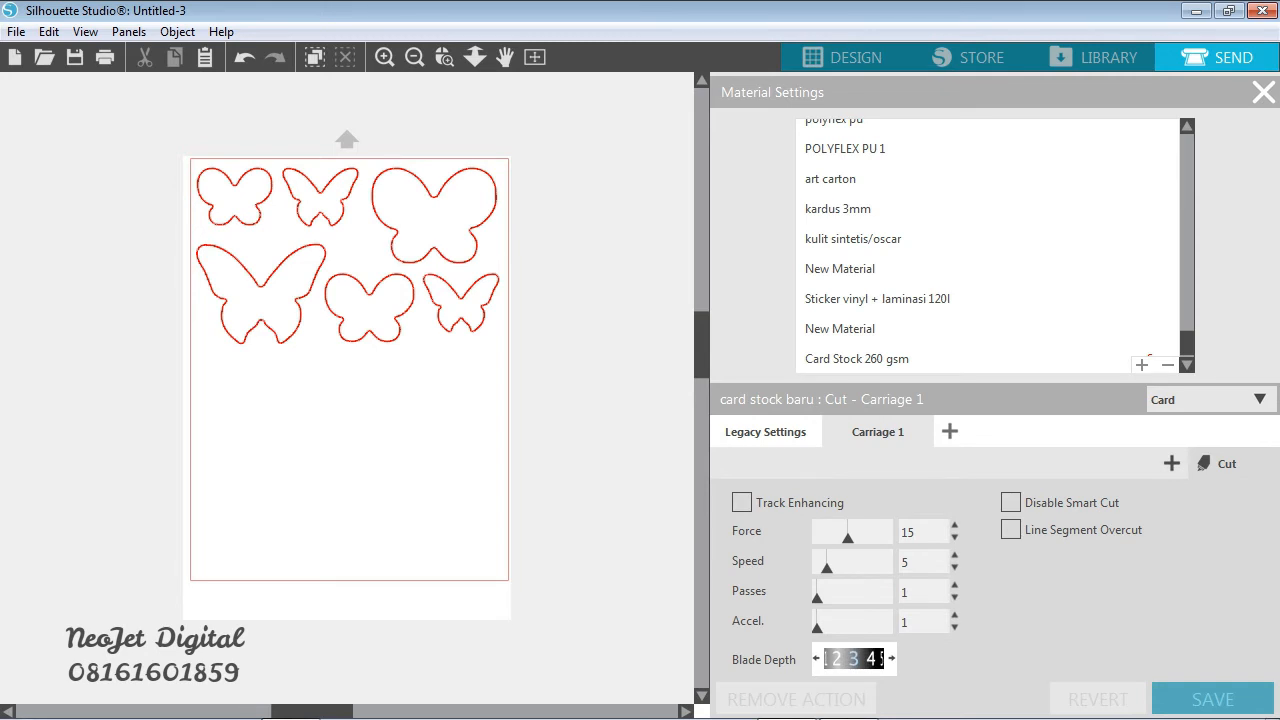
left_click(1171, 463)
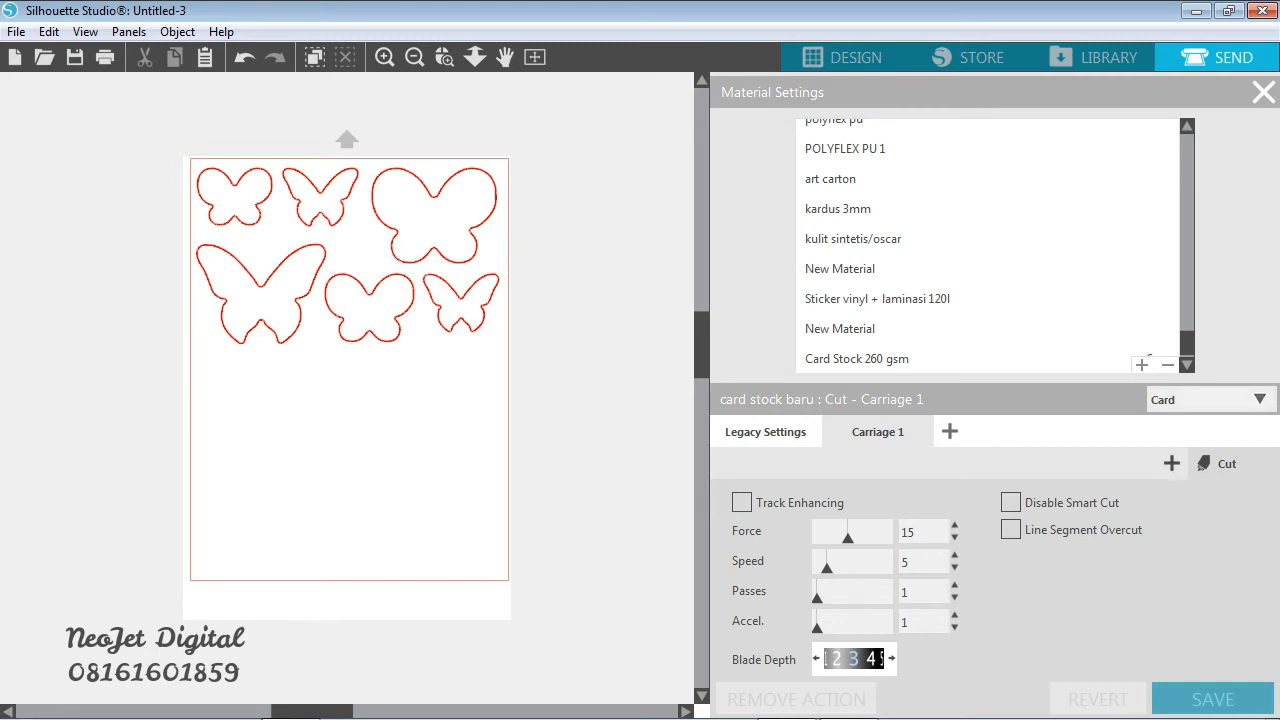
left_click(1171, 463)
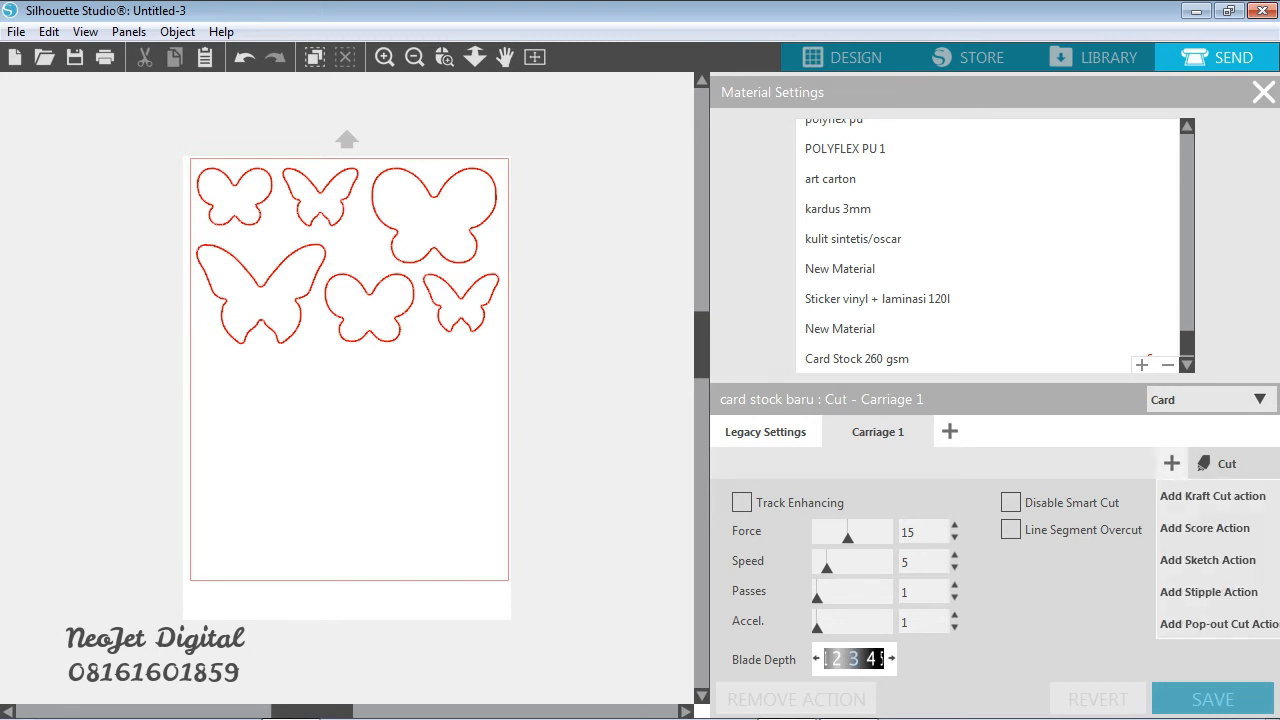
left_click(1218, 623)
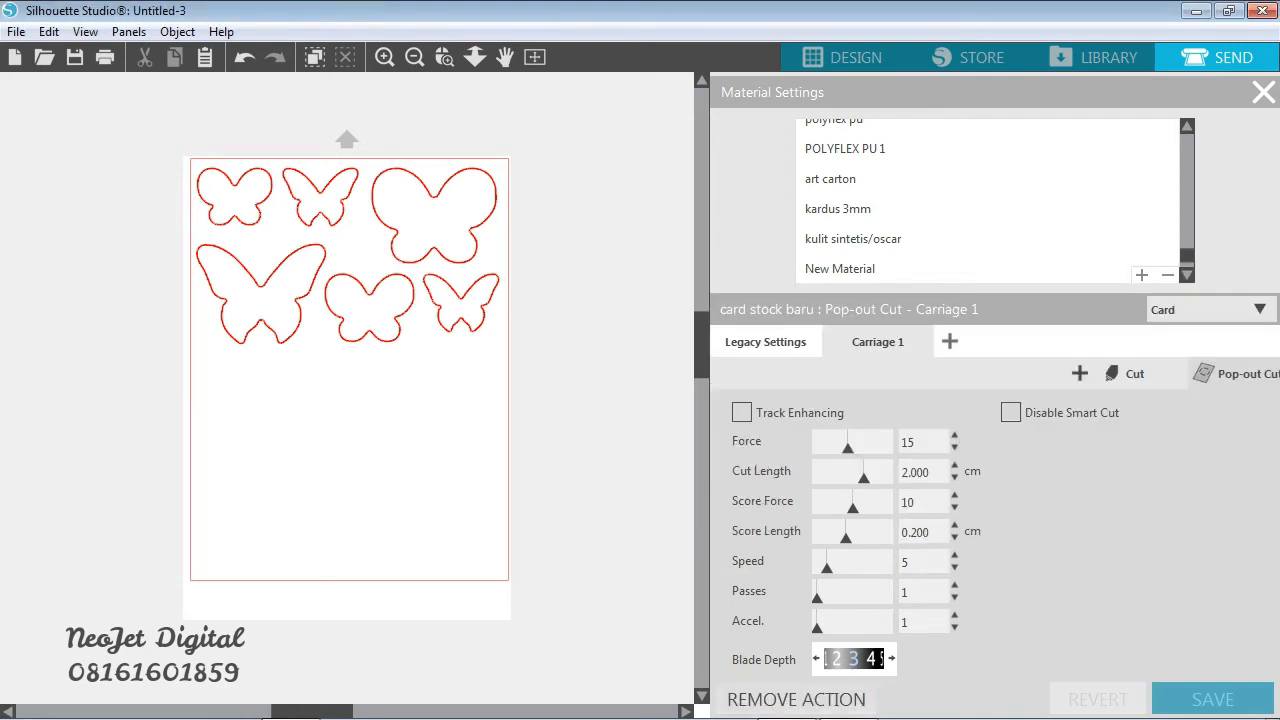
- Set the Pop-out Cut force to 25 and the score force to 15 for card stock baru
left_click(954, 436)
left_click(954, 436)
left_click(954, 436)
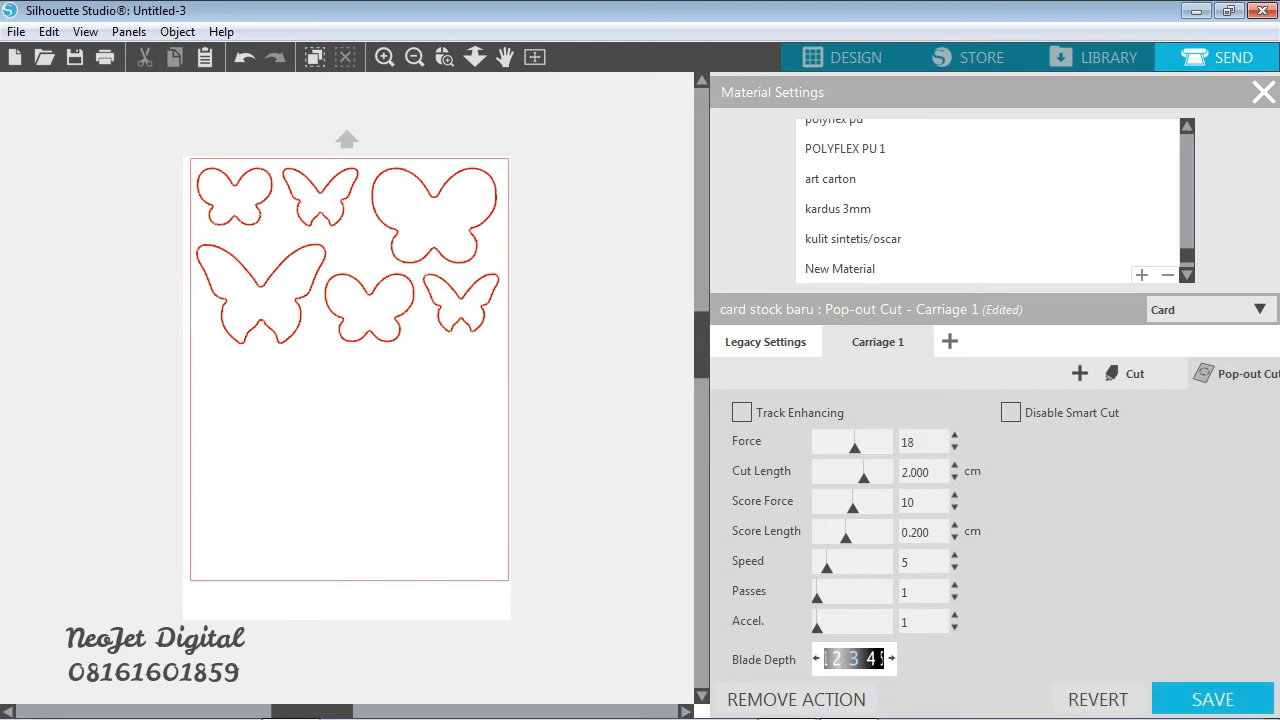
double_click(913, 442)
type("25")
key("Return")
left_click_drag(919, 502, 908, 502)
type("5")
key("Return")
- Set card stock baru's Pop-out Cut to 4 passes with blade depth 6 and save the material settings
double_click(907, 592)
type("4")
key("Return")
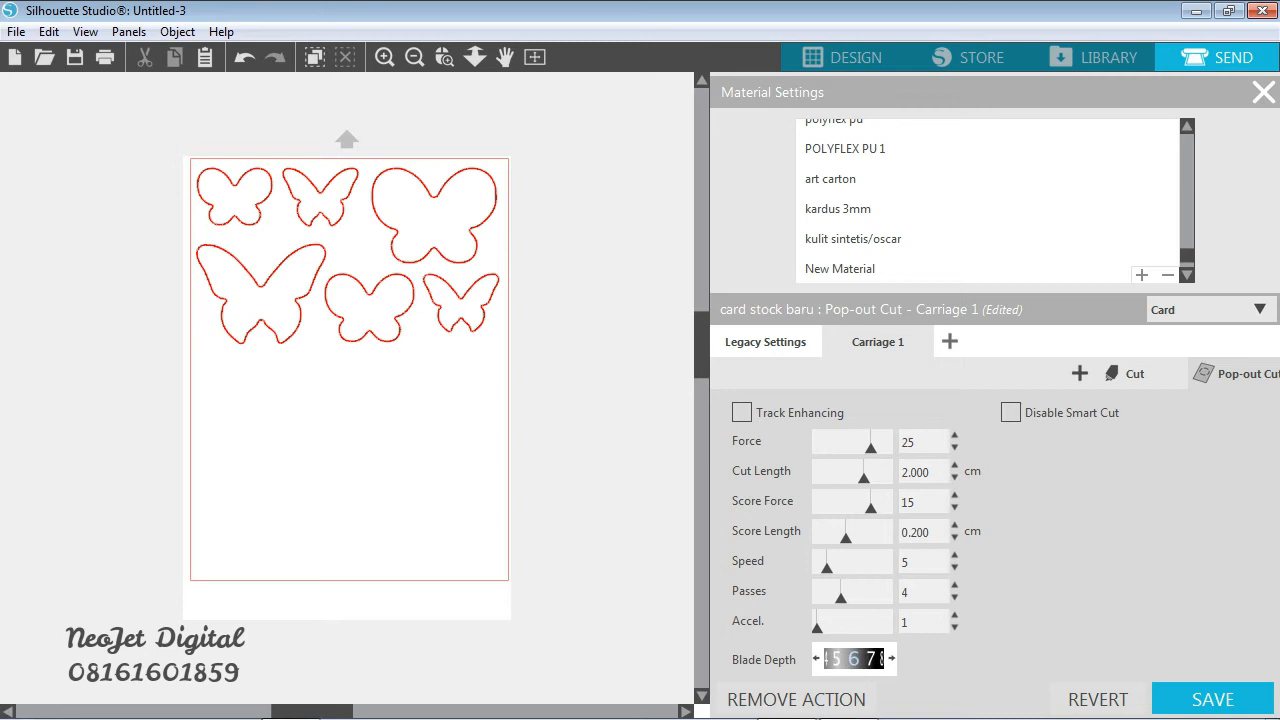
left_click(1213, 699)
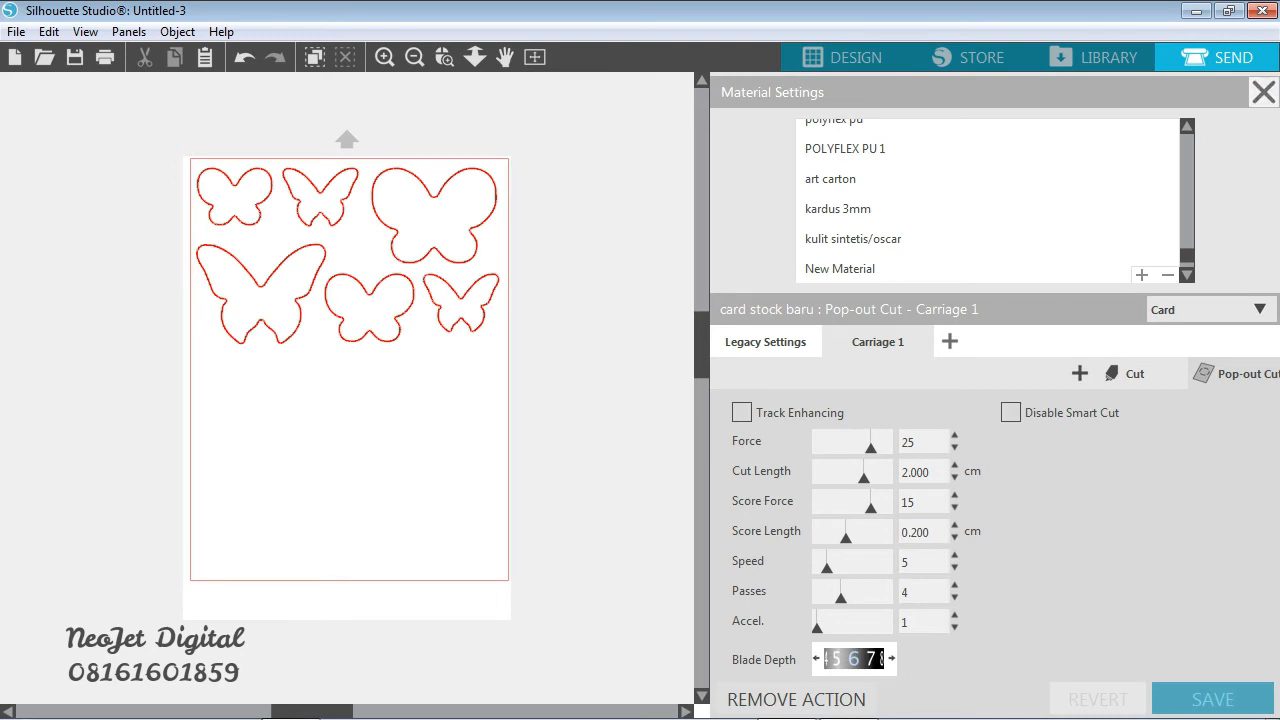
- Close the material settings and choose card stock baru as Tool 1's material
left_click(1263, 92)
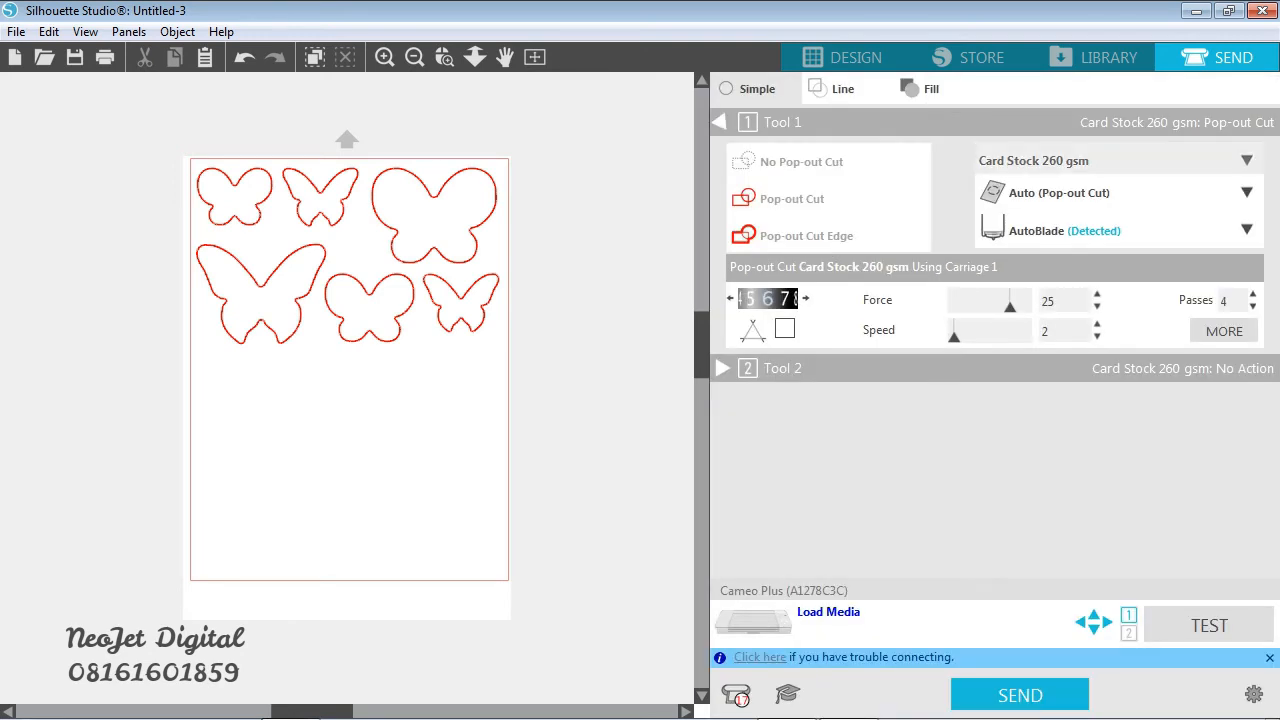
left_click(1100, 160)
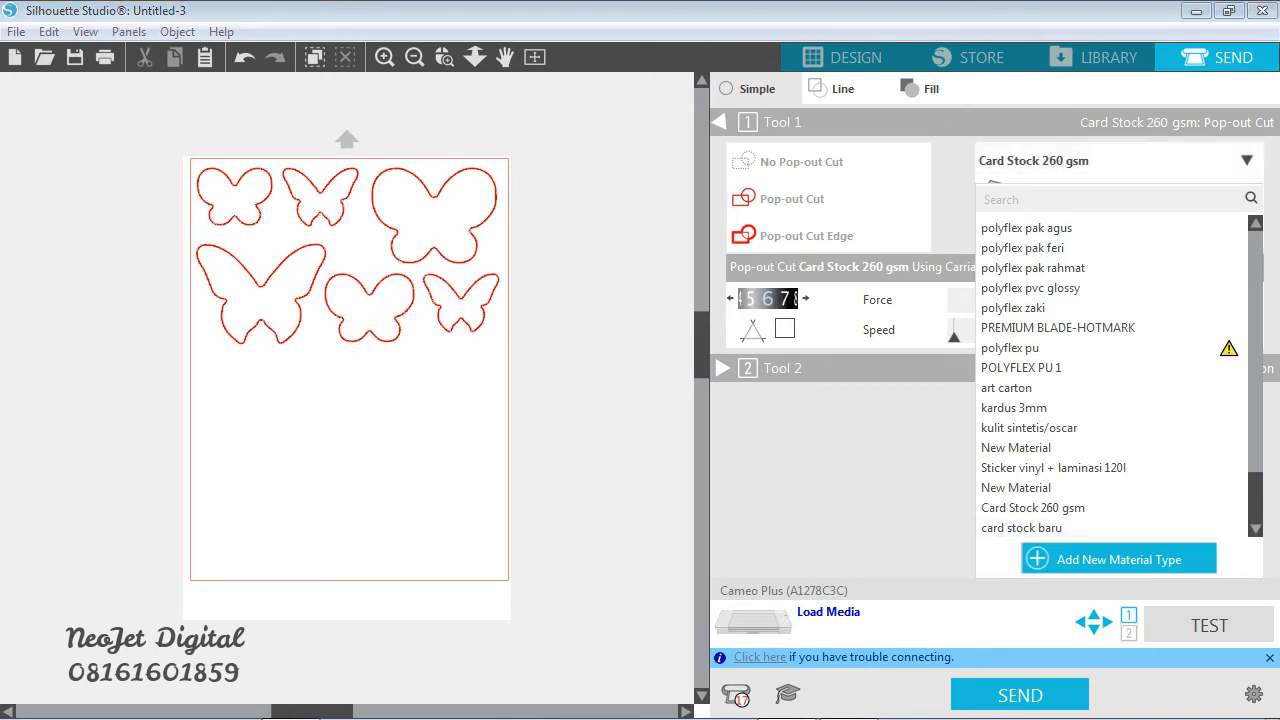
left_click(1021, 527)
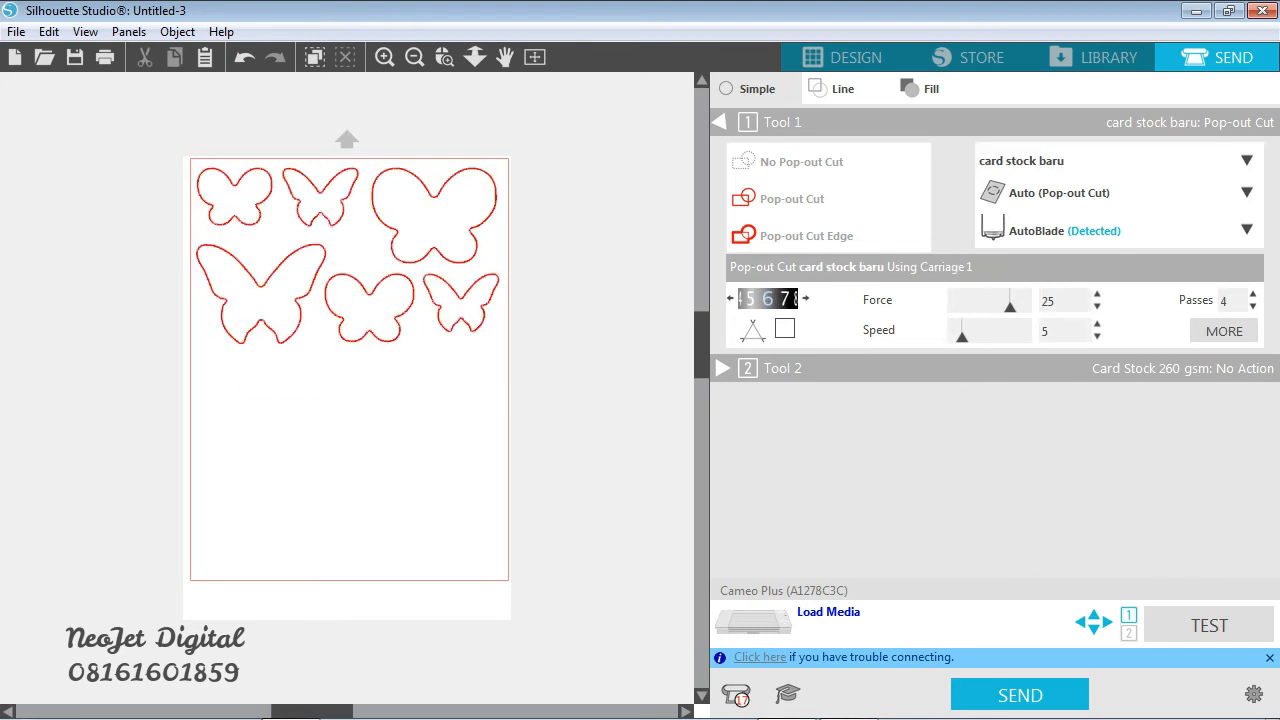
- Switch Tool 1's material back to Card Stock 260 gsm
left_click(1050, 160)
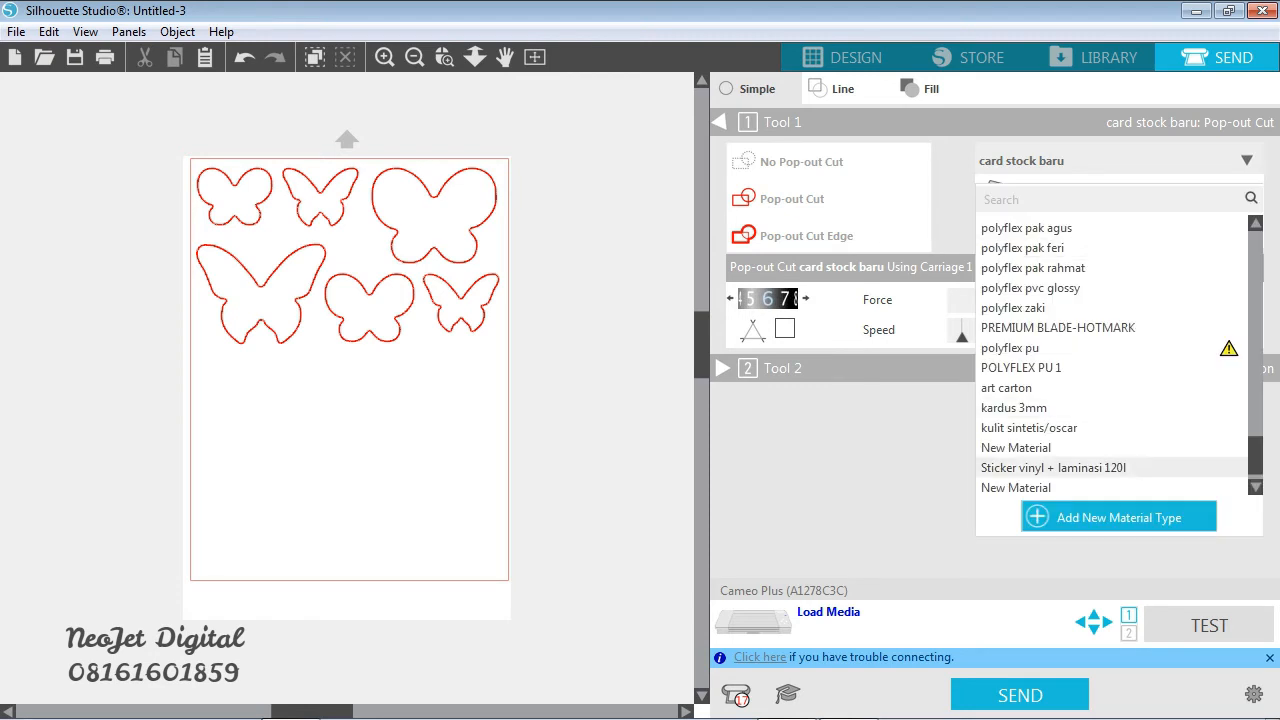
scroll(1050, 466, "down", 1)
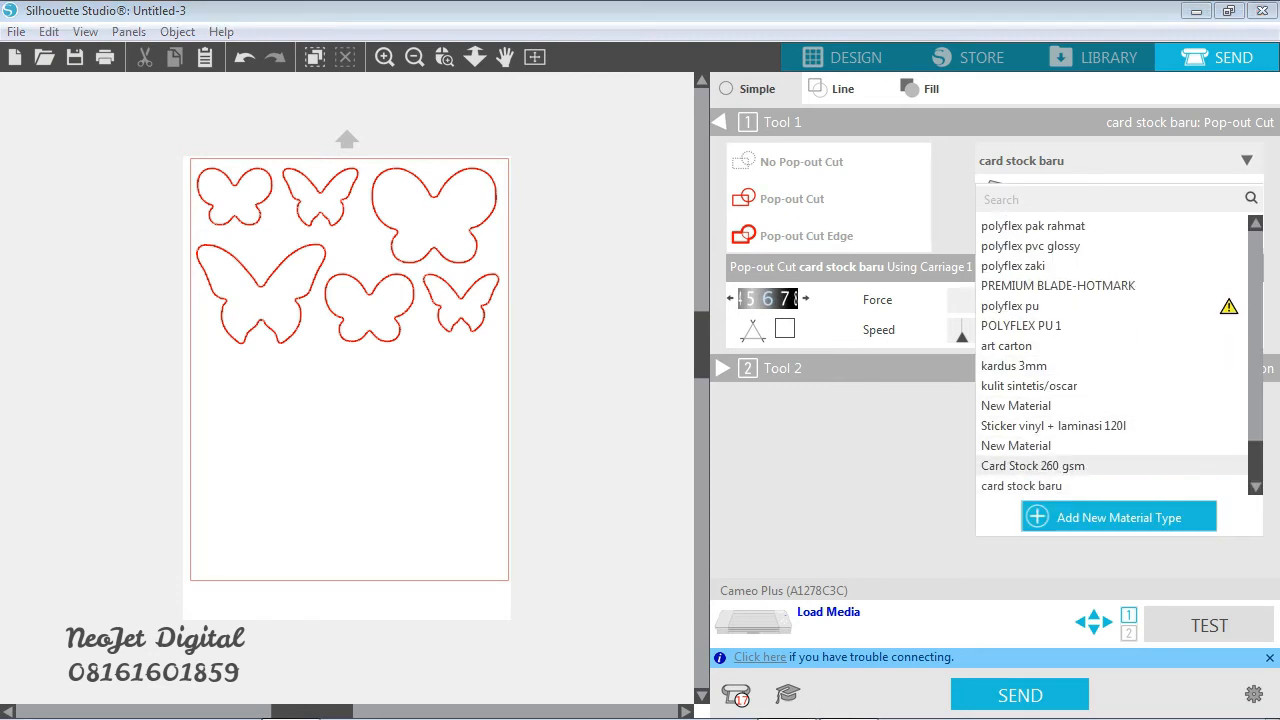
left_click(1033, 465)
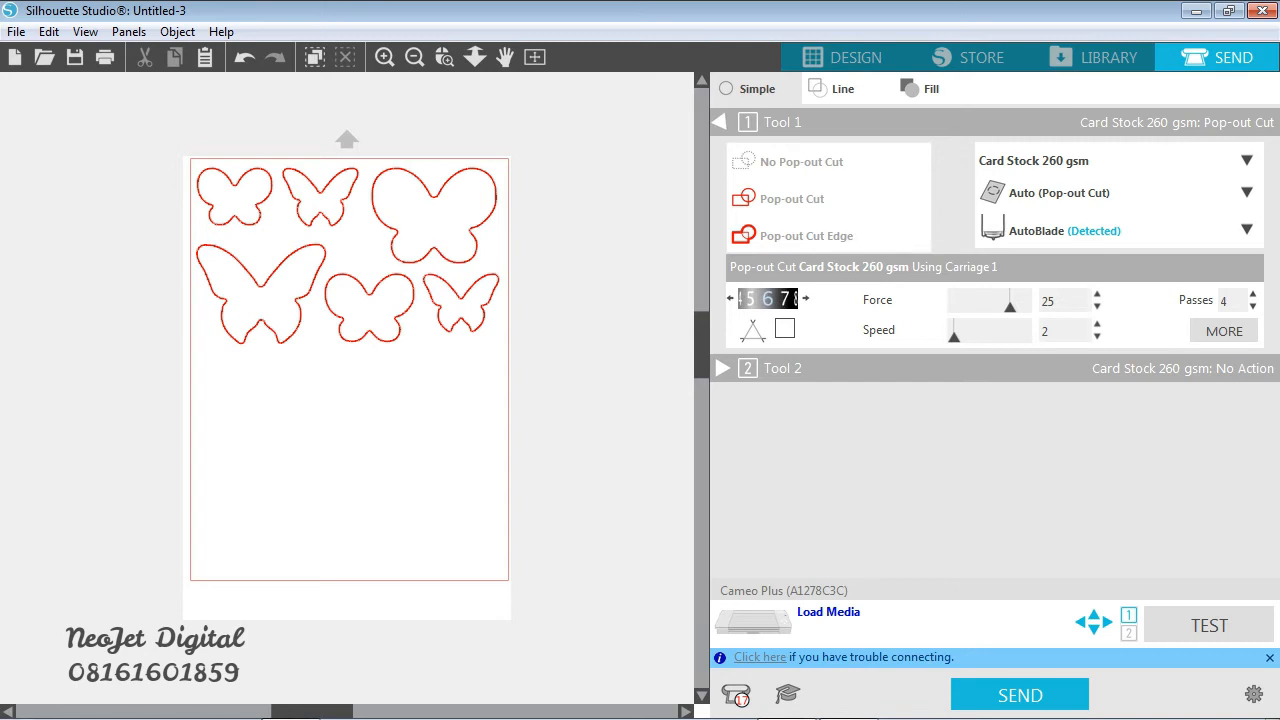
- Try a higher Pop-out Cut speed for Card Stock 260 gsm, such as 3, and return it to 2
left_click(1097, 325)
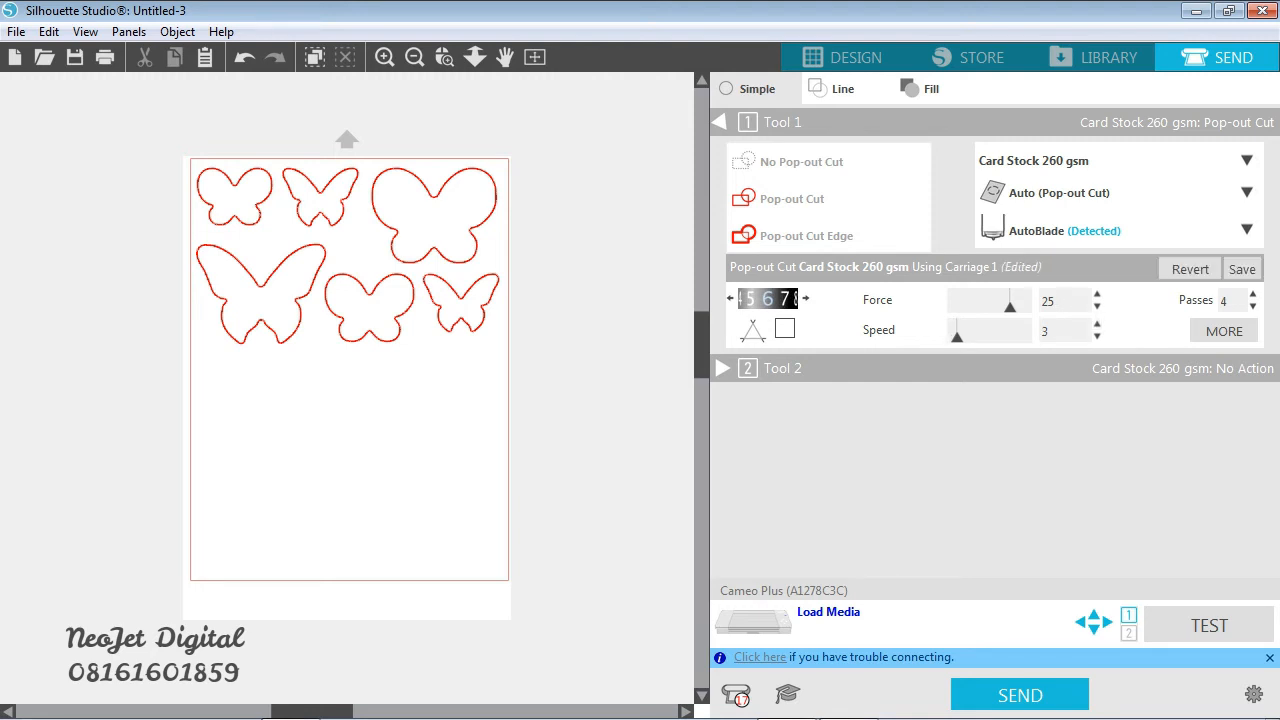
left_click(1097, 322)
left_click(1097, 338)
left_click(1097, 338)
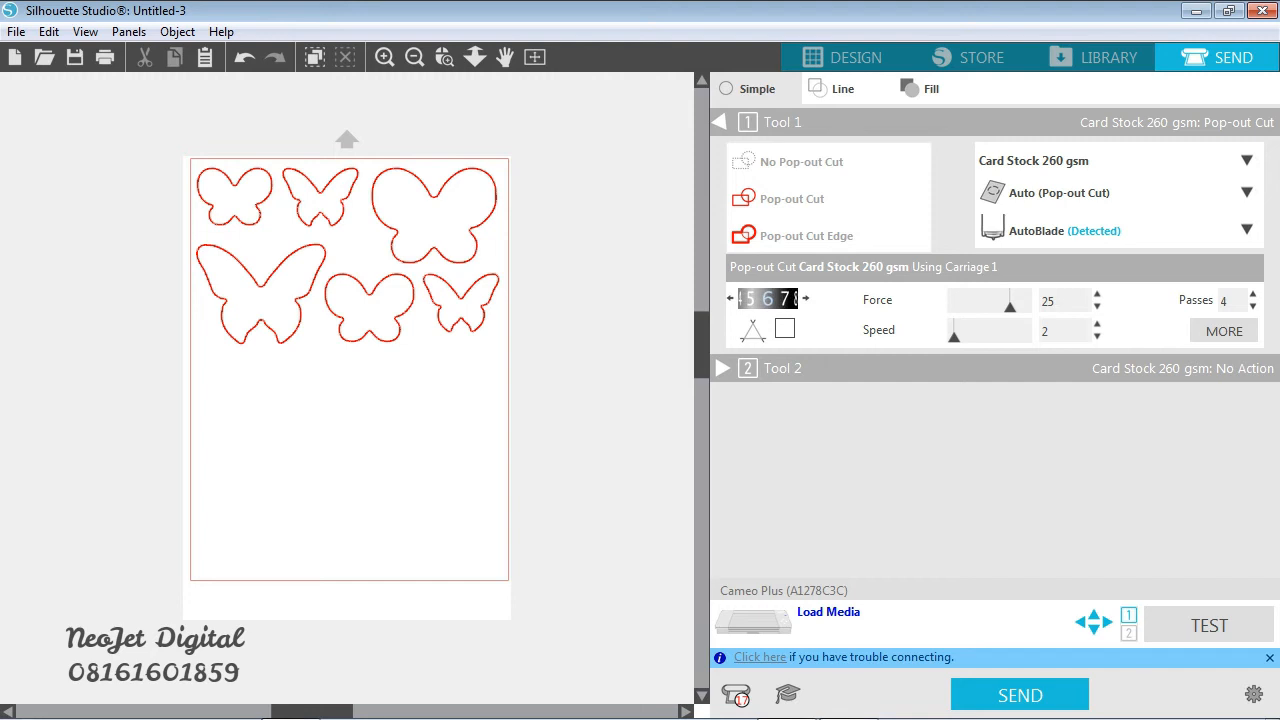
left_click(1097, 322)
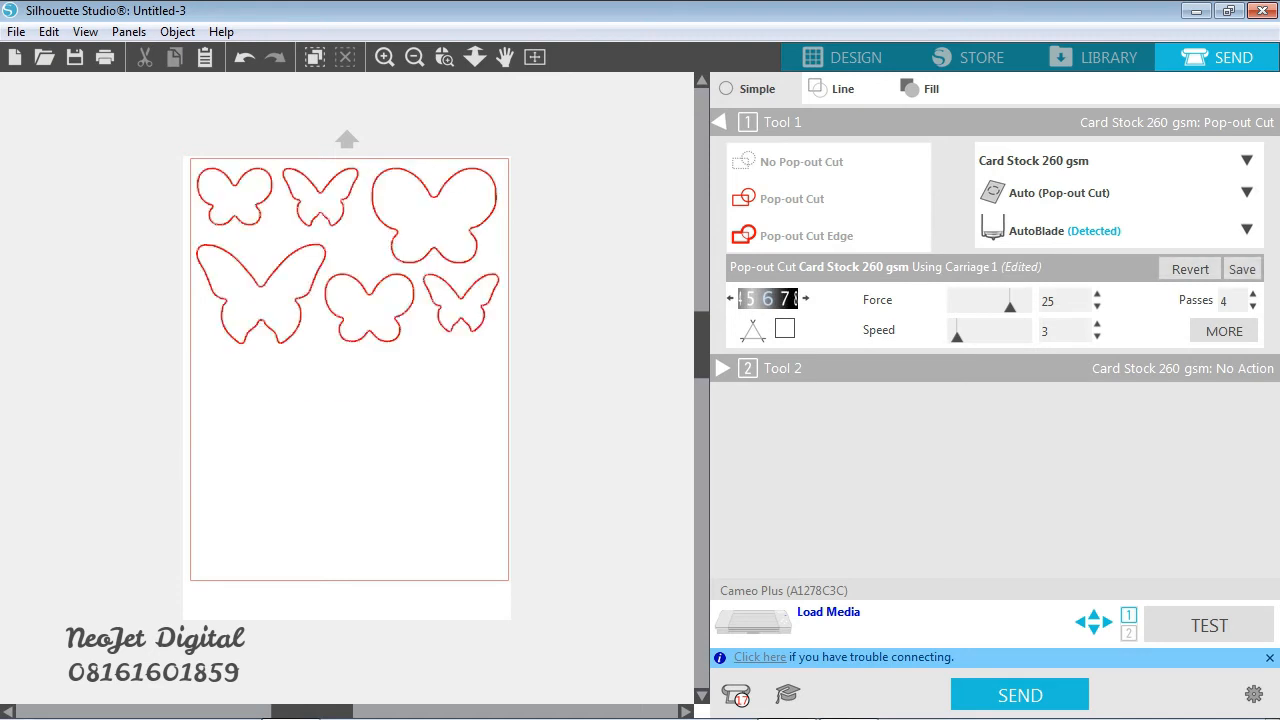
left_click(1097, 336)
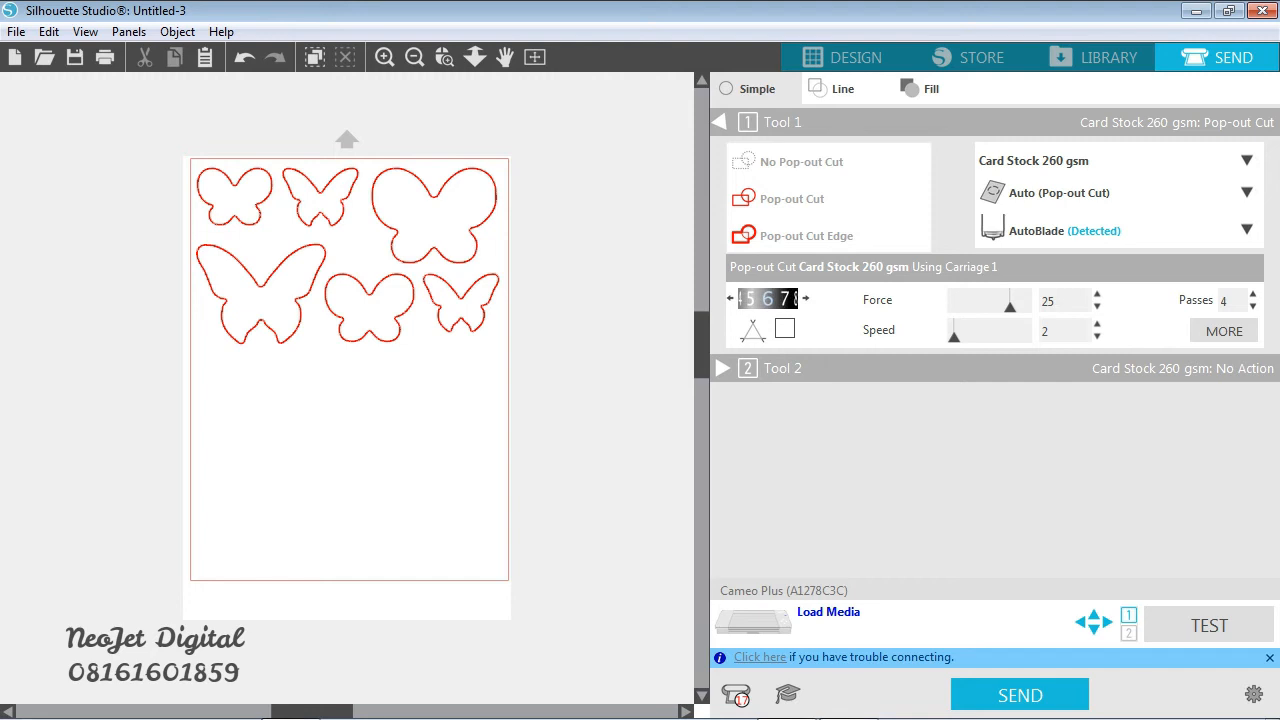
mouse_move(848, 714)
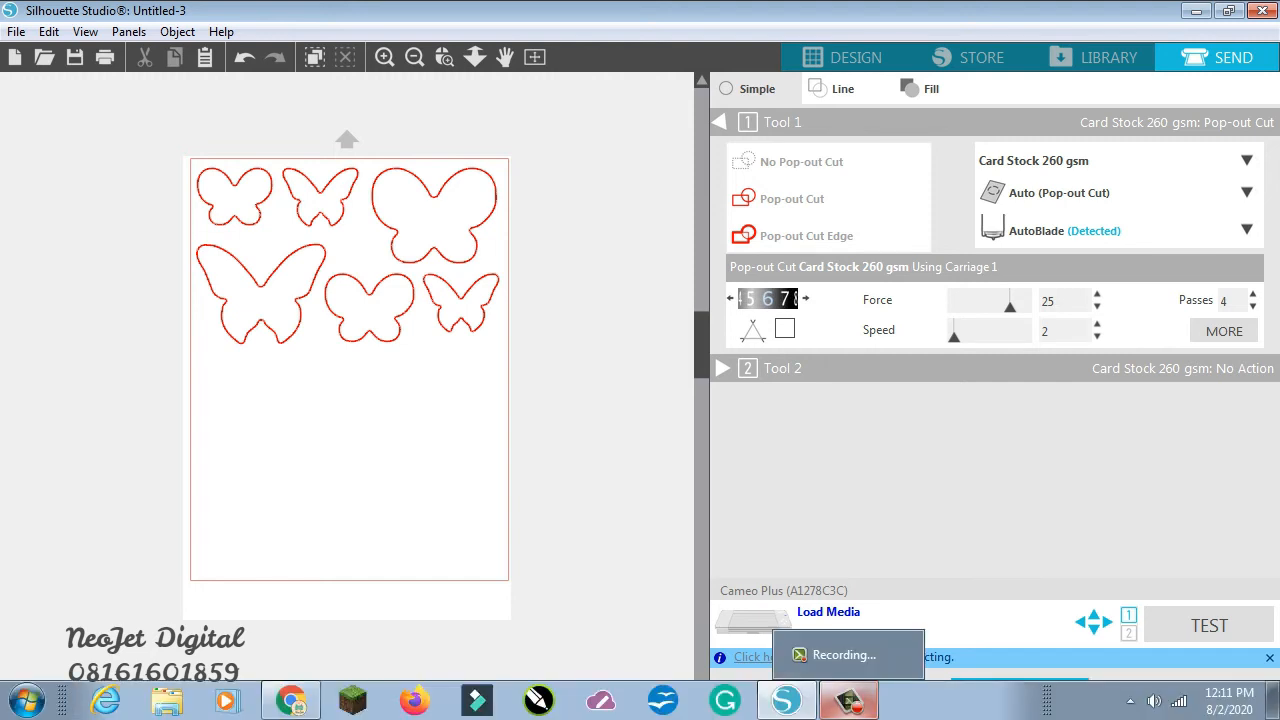